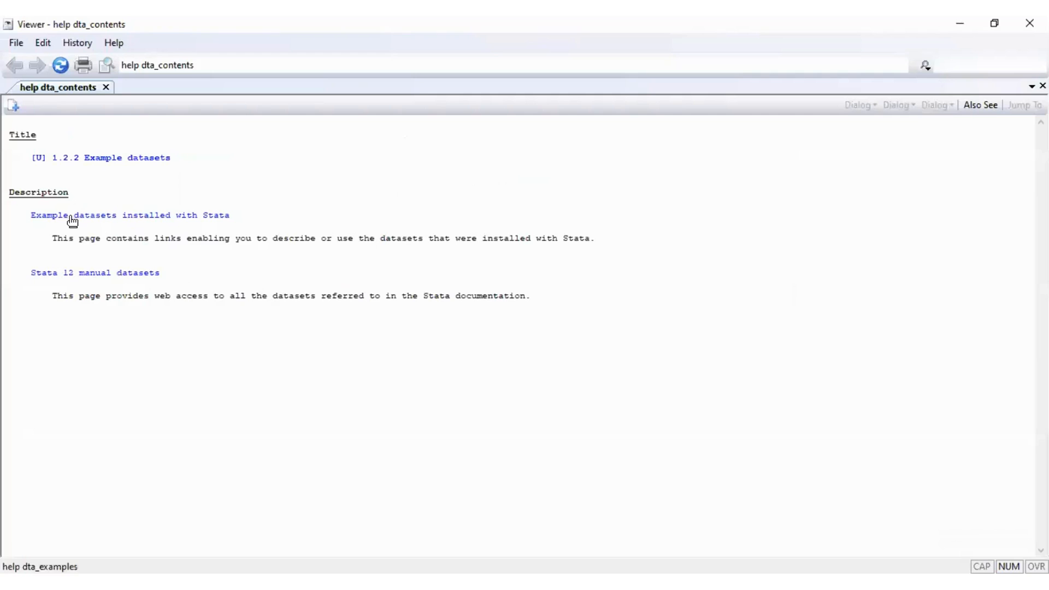
# Load nlsw88.dta from the list of example datasets installed with Stata and close the list
pyautogui.click(191, 218)
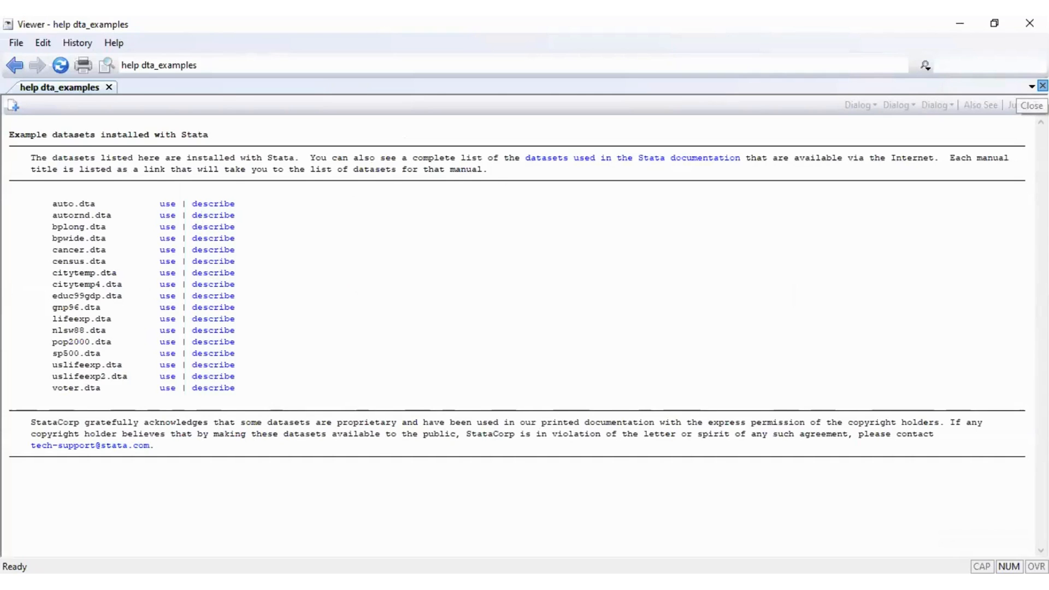
pyautogui.click(1043, 86)
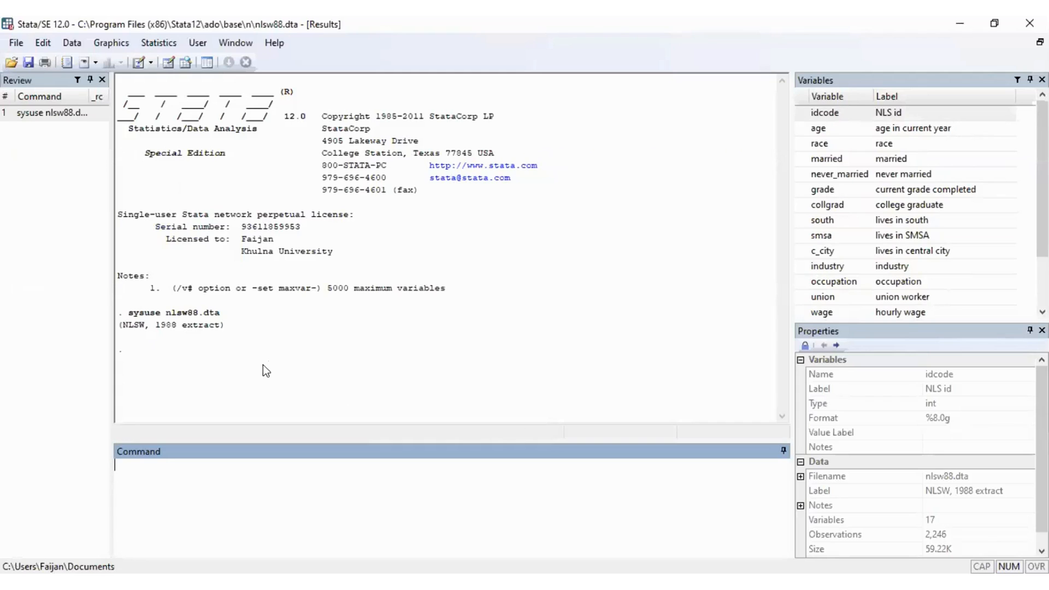
# View the nlsw88 dataset in the Data Editor's edit mode across to its last variable, then close the editor
pyautogui.click(168, 63)
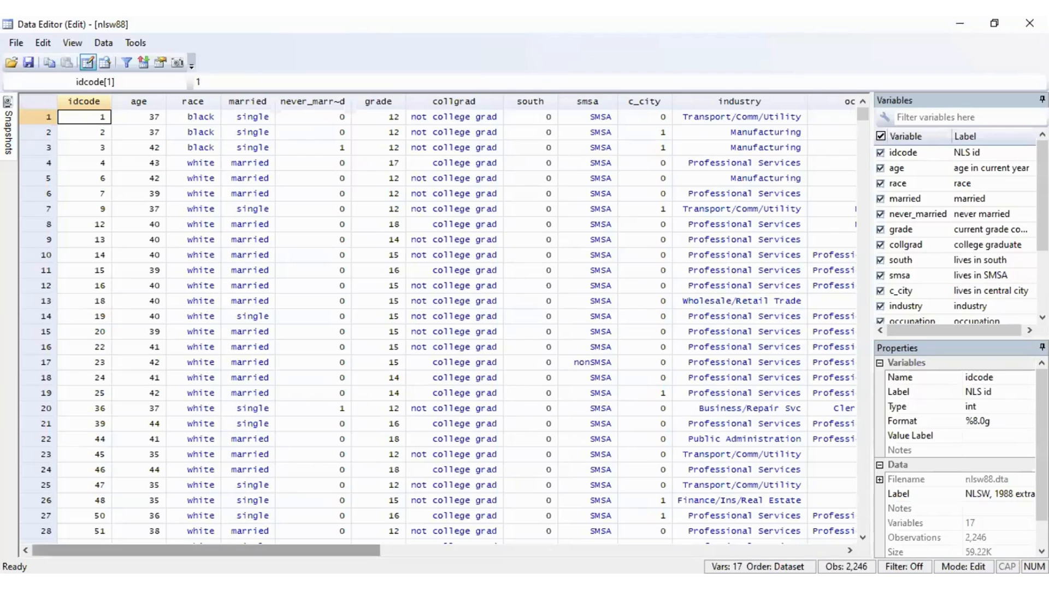
pyautogui.moveTo(208, 550); pyautogui.dragTo(670, 550)
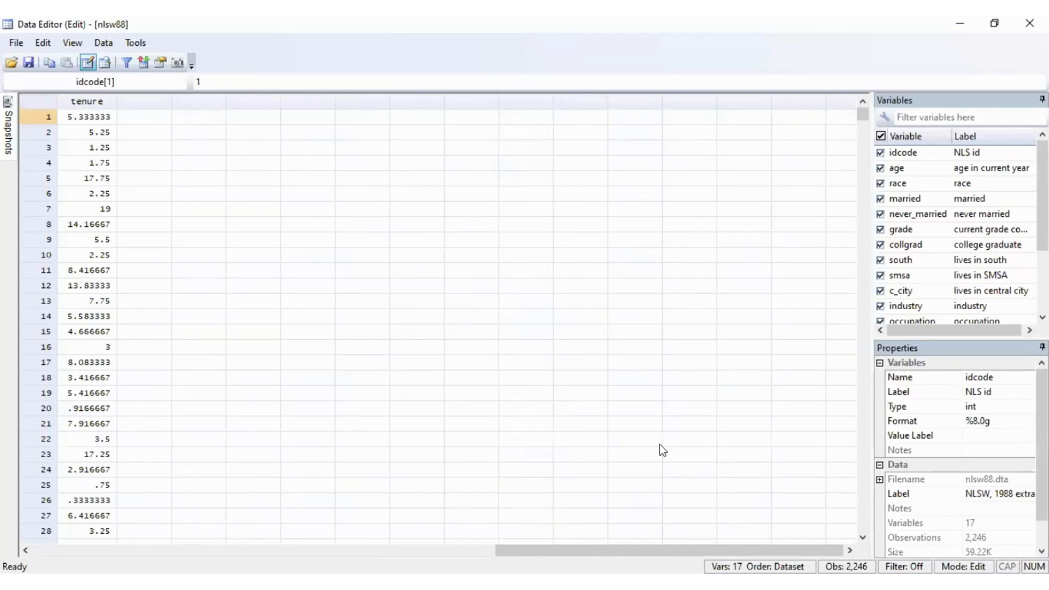
pyautogui.hotkey('alt', 'F4')
# Run the br command, look through the dataset's columns in browse mode, and close the Data Editor
pyautogui.write('browse')
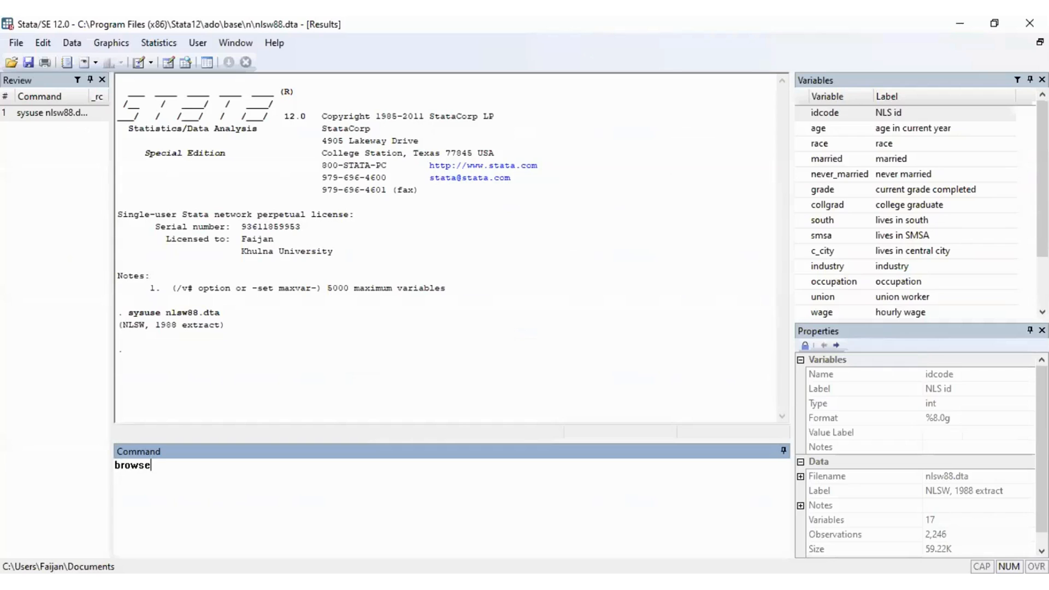
pyautogui.press('BackSpace')
pyautogui.press('BackSpace')
pyautogui.press('BackSpace')
pyautogui.press('BackSpace')
pyautogui.press('BackSpace')
pyautogui.press('BackSpace')
pyautogui.hotkey('ctrl', '8')
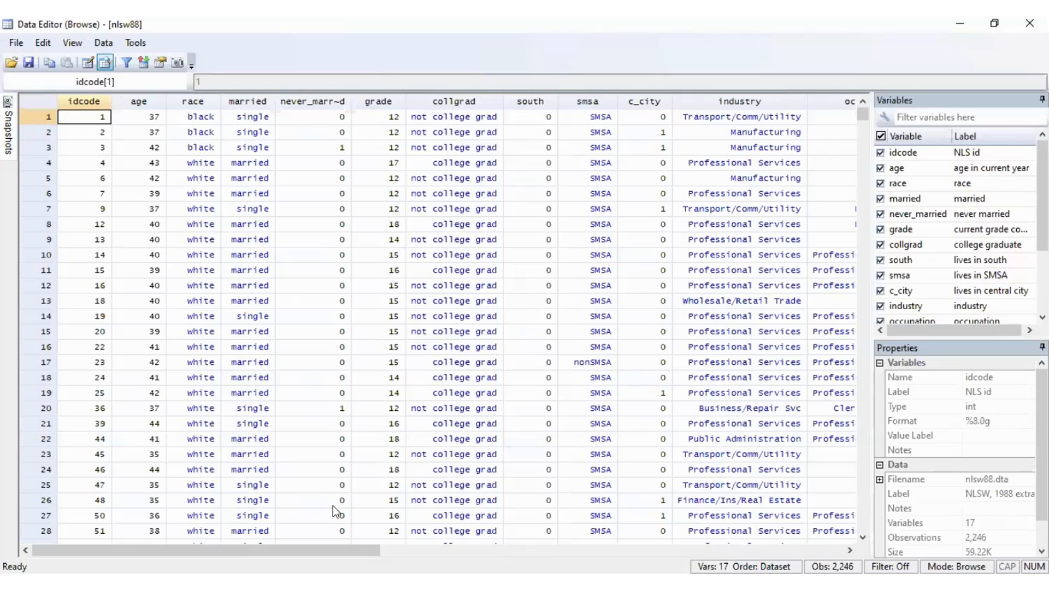
pyautogui.hscroll(10, 437, 323)
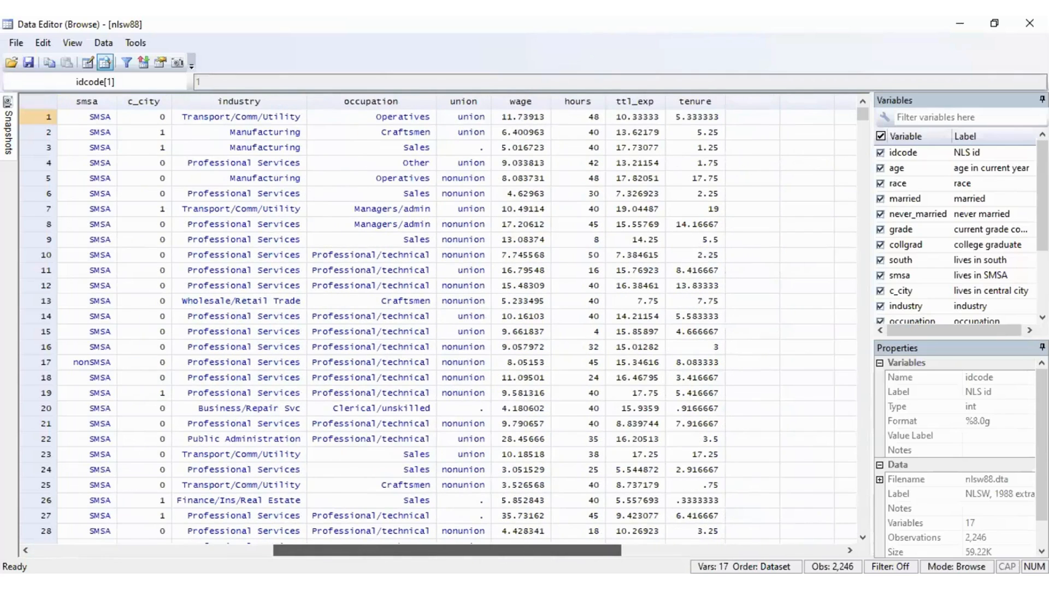
pyautogui.hscroll(-8, 437, 322)
pyautogui.hscroll(-2, 378, 409)
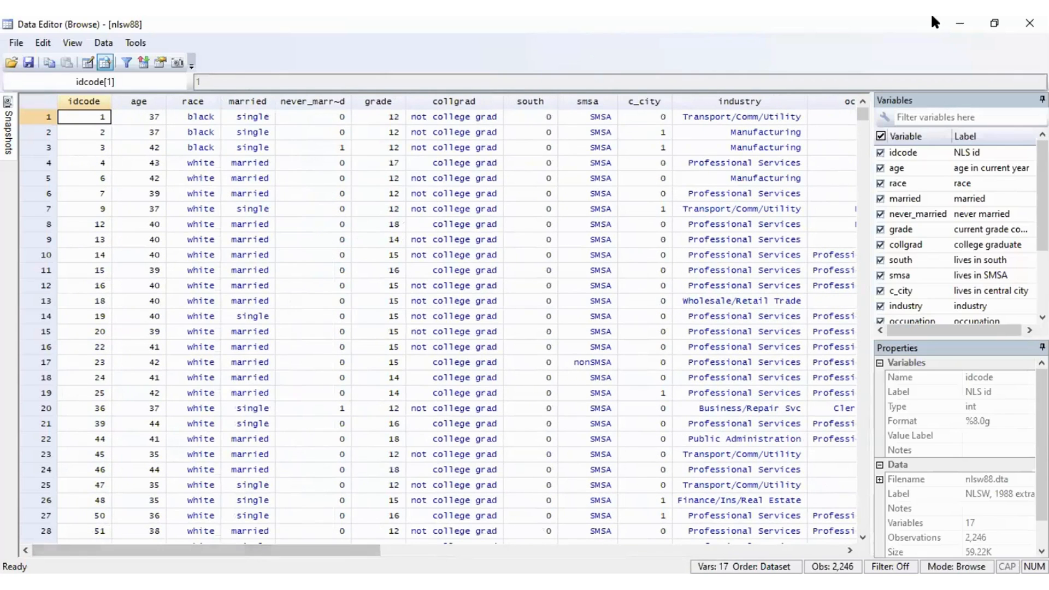
pyautogui.click(1030, 23)
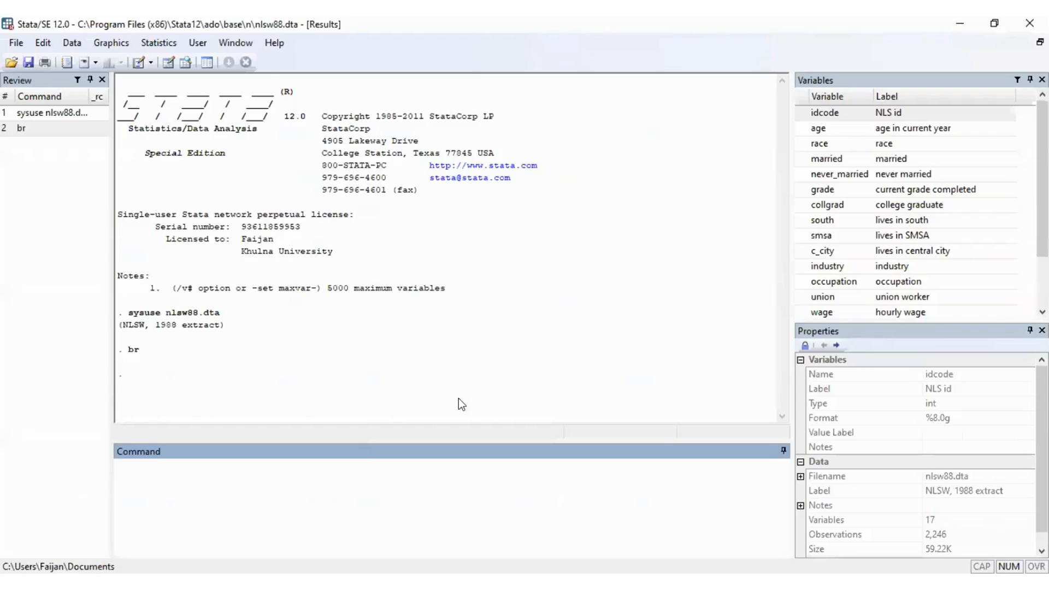
# Run the browse command, inspect the collgrad value in row 10, and close the Data Editor
pyautogui.write('doedit')
pyautogui.press('Return')
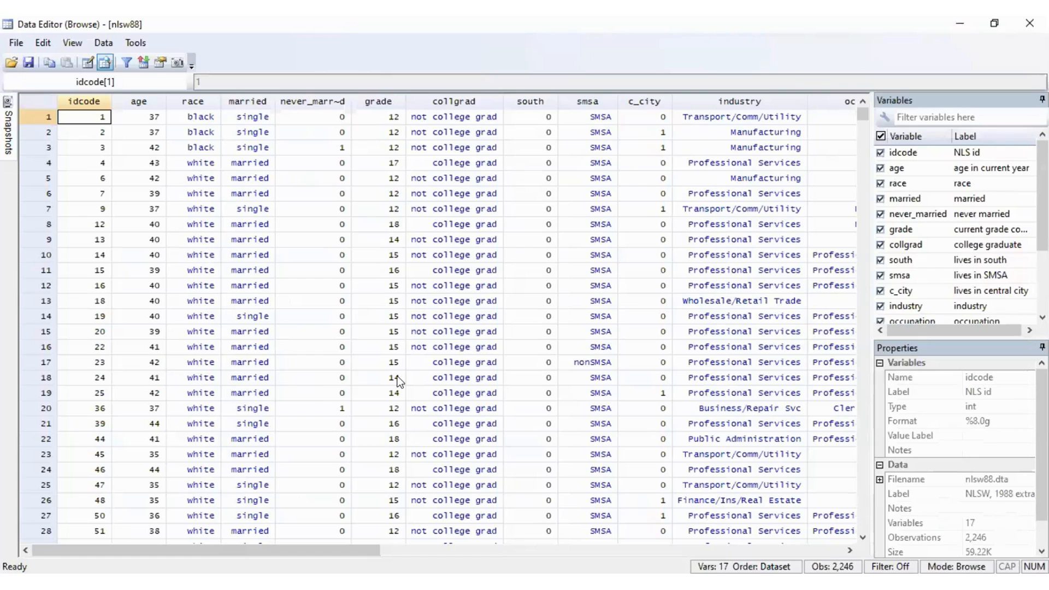
pyautogui.click(411, 260)
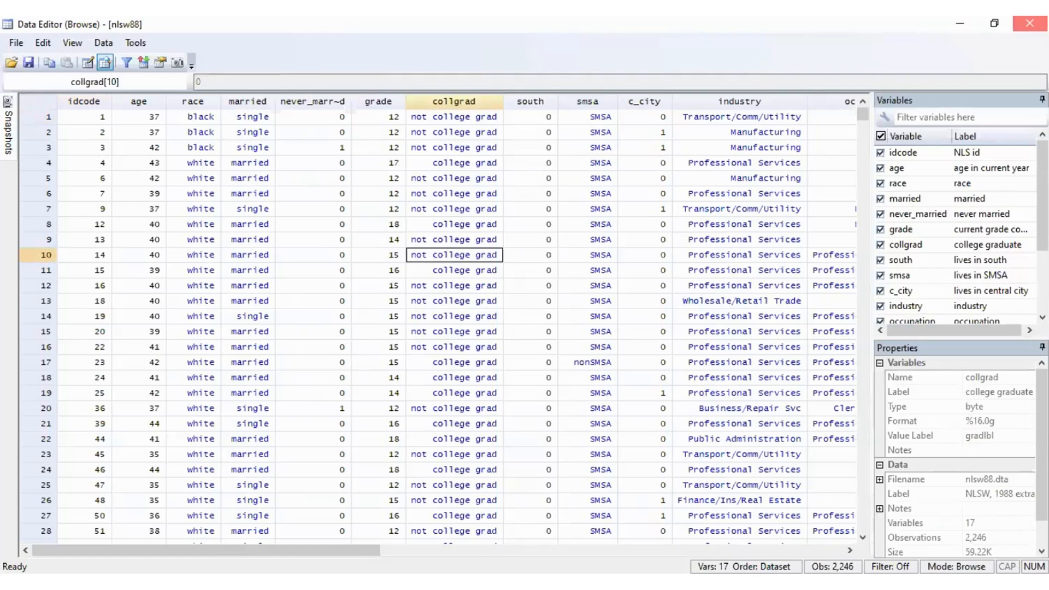
pyautogui.hotkey('alt', 'F4')
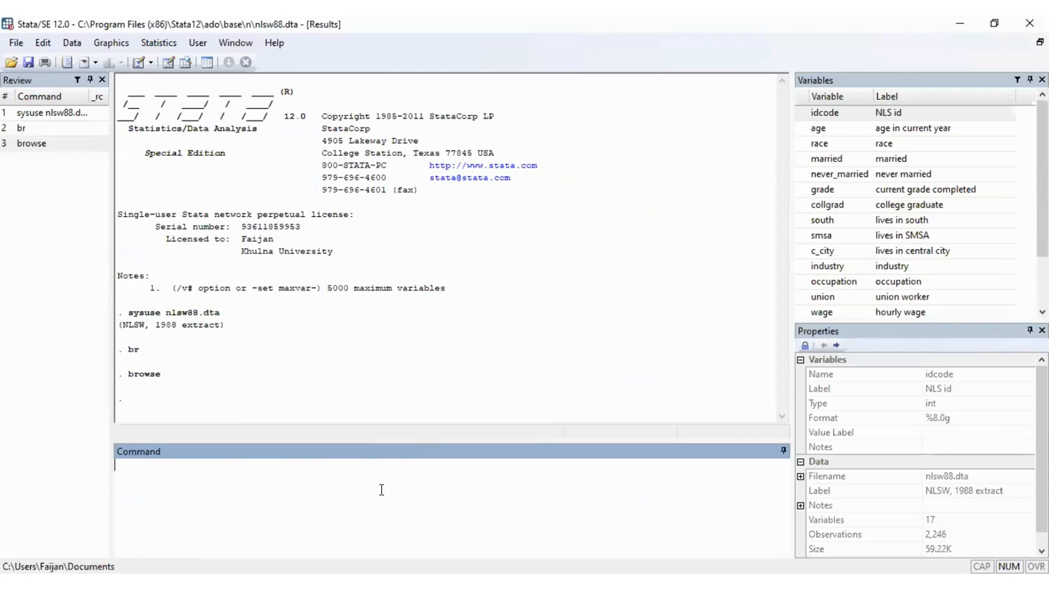
# Run the edit command, inspect a never_married cell and a collgrad cell in edit mode, and close the Data Editor
pyautogui.write('edit')
pyautogui.press('Return')
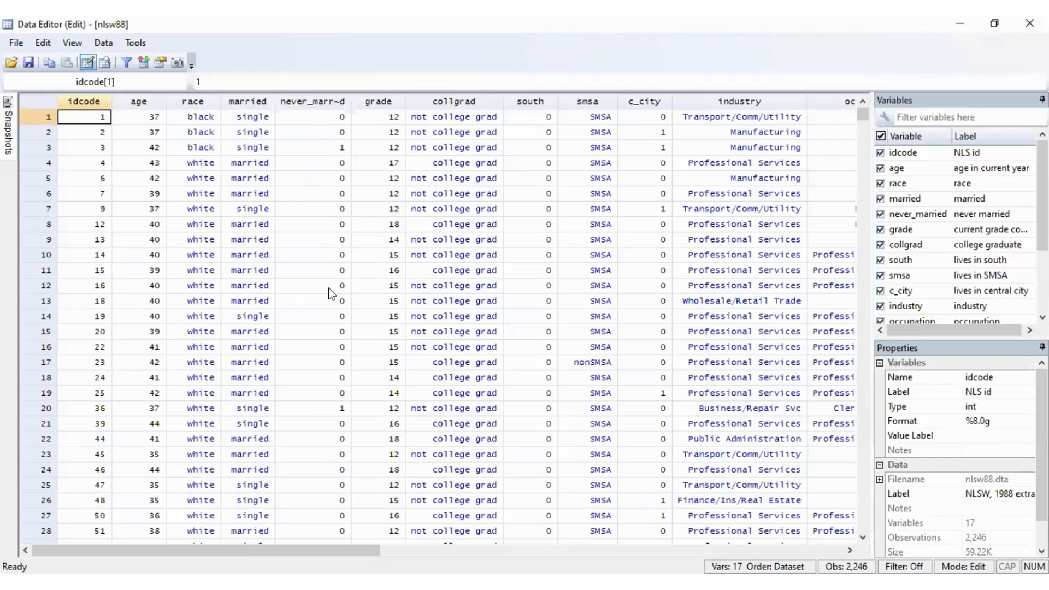
pyautogui.click(329, 288)
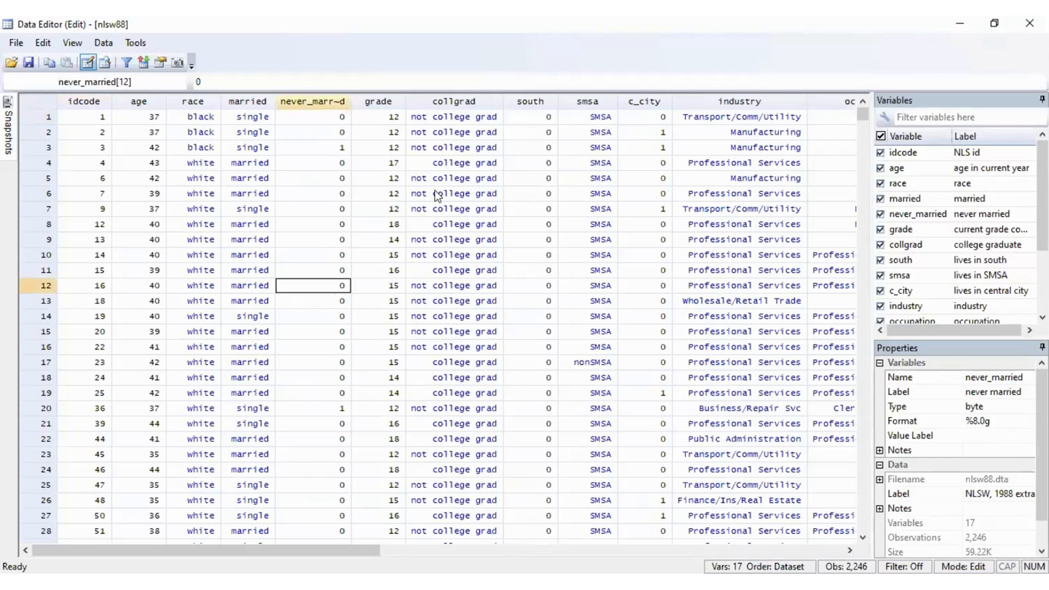
pyautogui.click(435, 176)
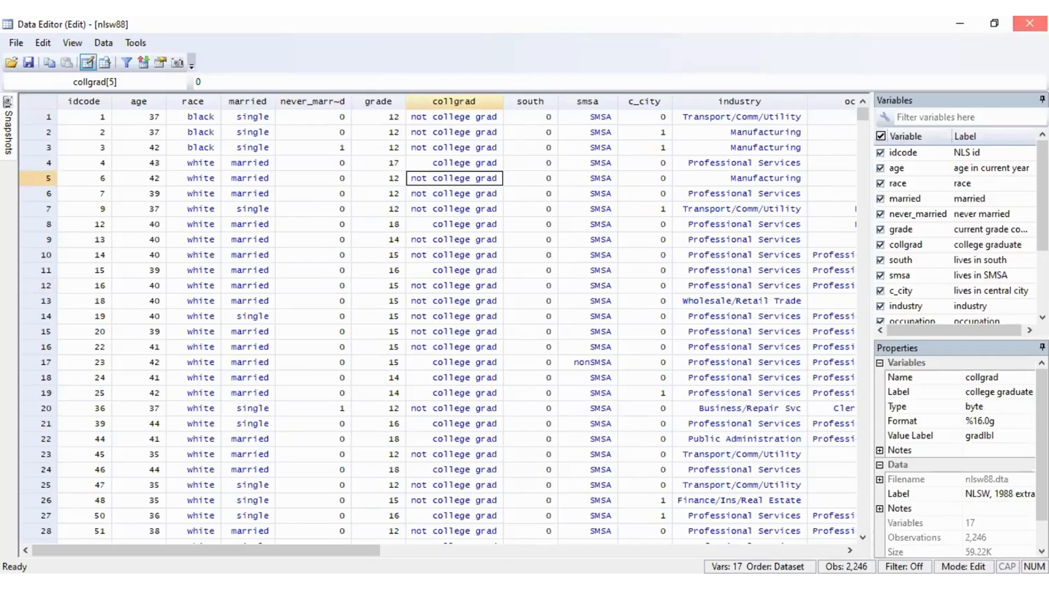
pyautogui.click(1029, 23)
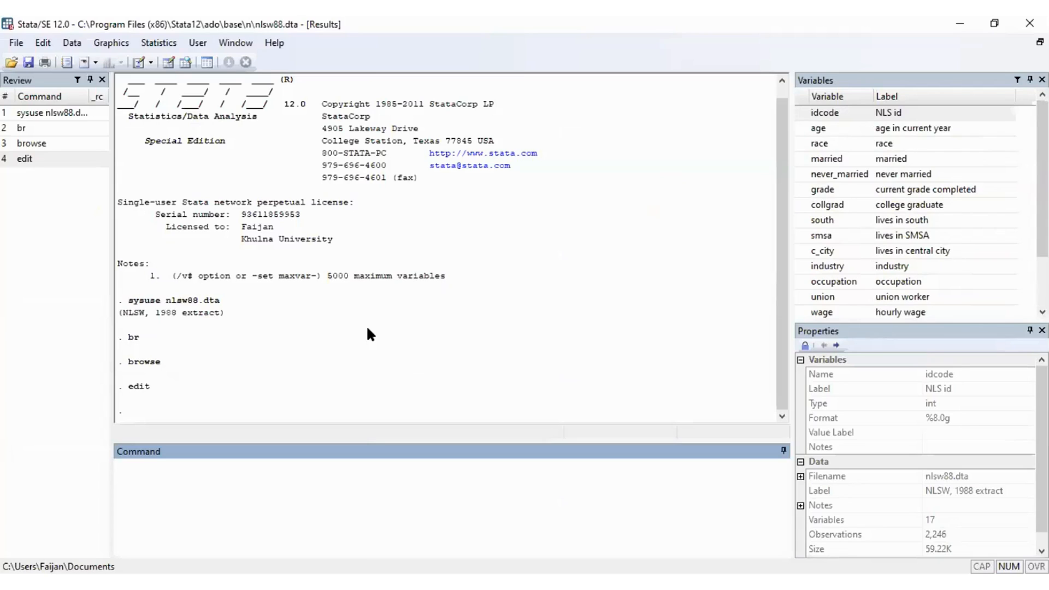
# Review the list of example datasets installed with Stata and close it
pyautogui.click(16, 42)
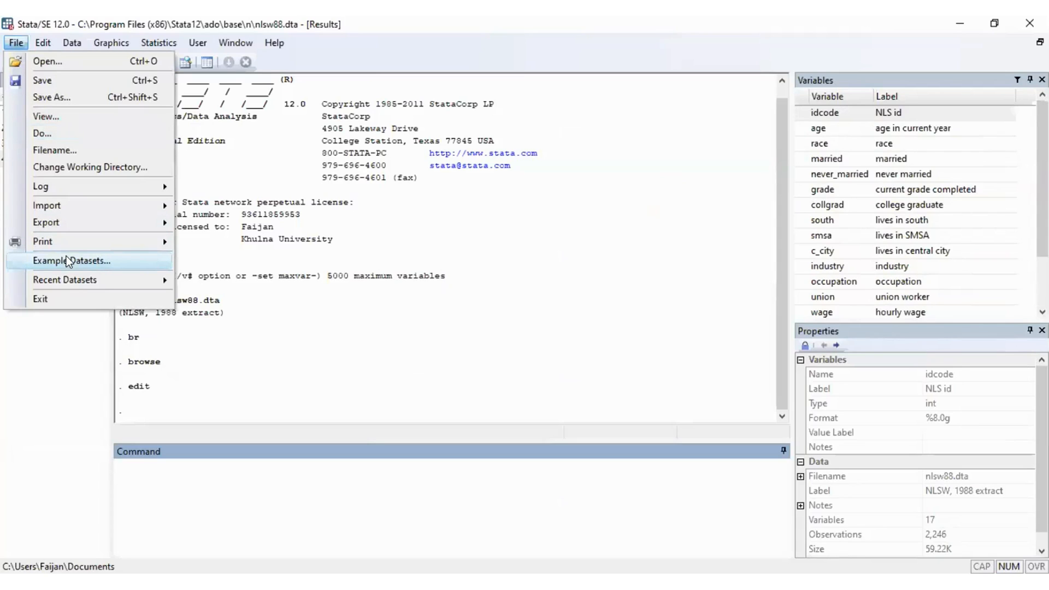
pyautogui.click(71, 260)
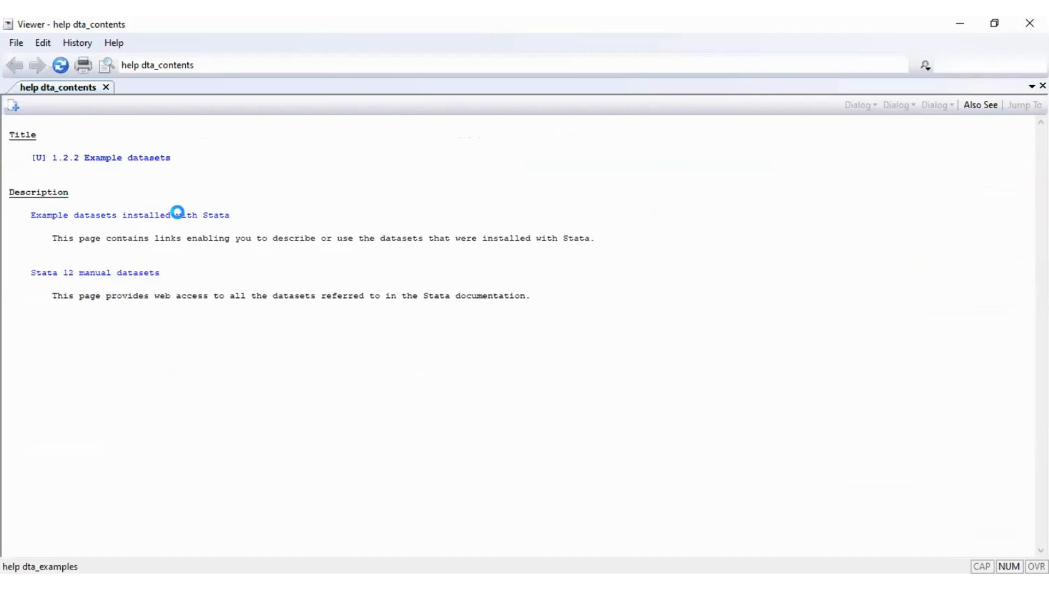
pyautogui.click(177, 215)
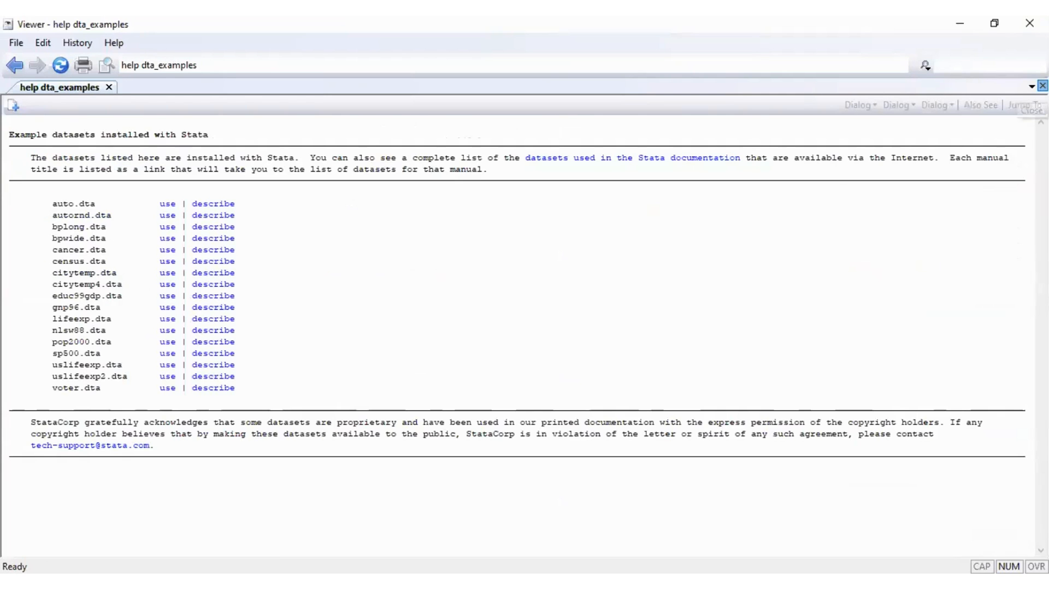
pyautogui.click(1043, 86)
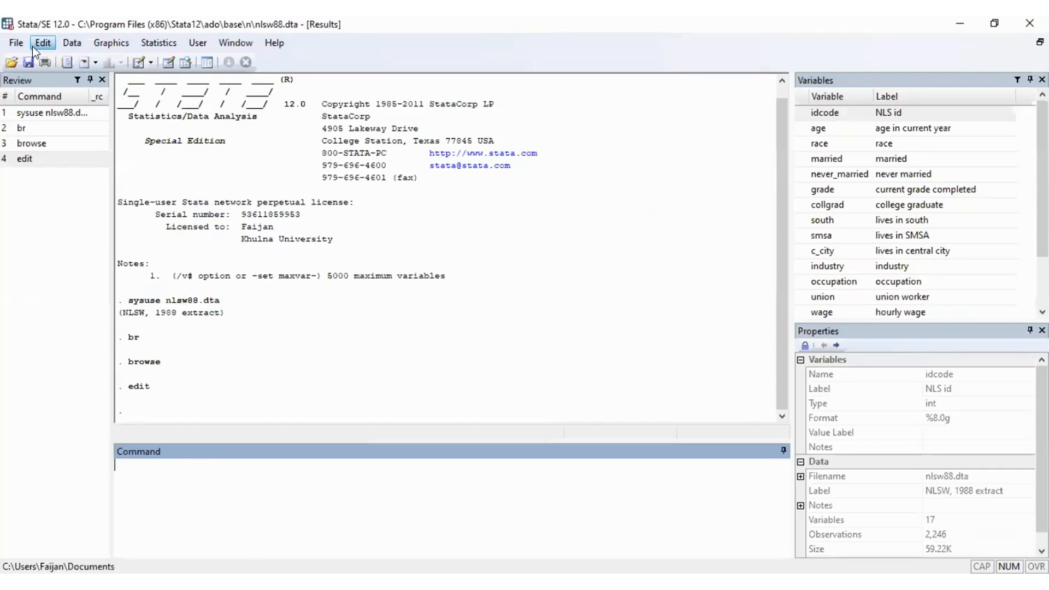
pyautogui.click(17, 44)
pyautogui.click(78, 46)
pyautogui.click(153, 43)
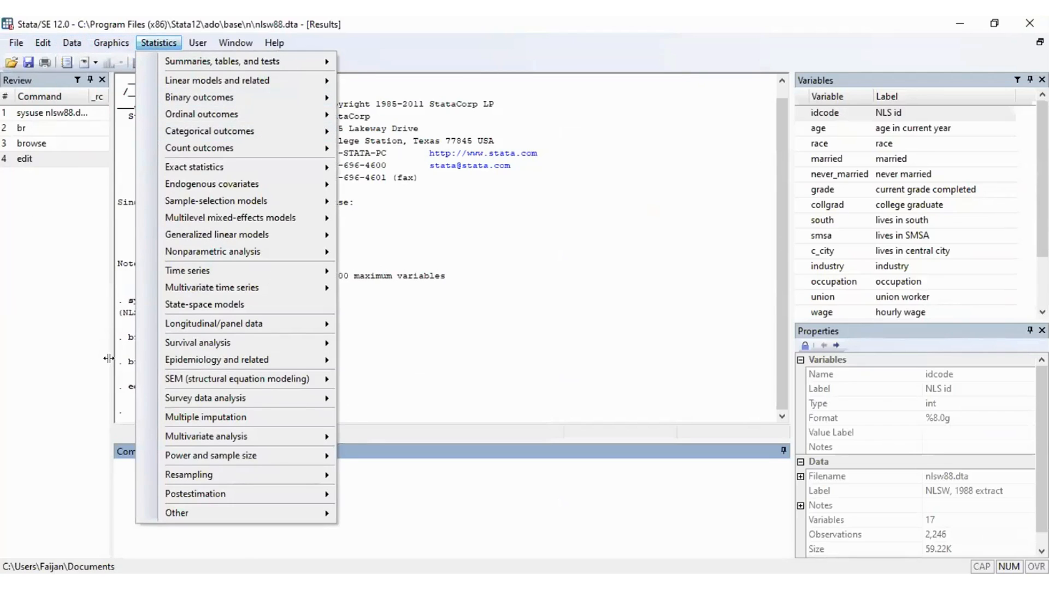
pyautogui.click(117, 476)
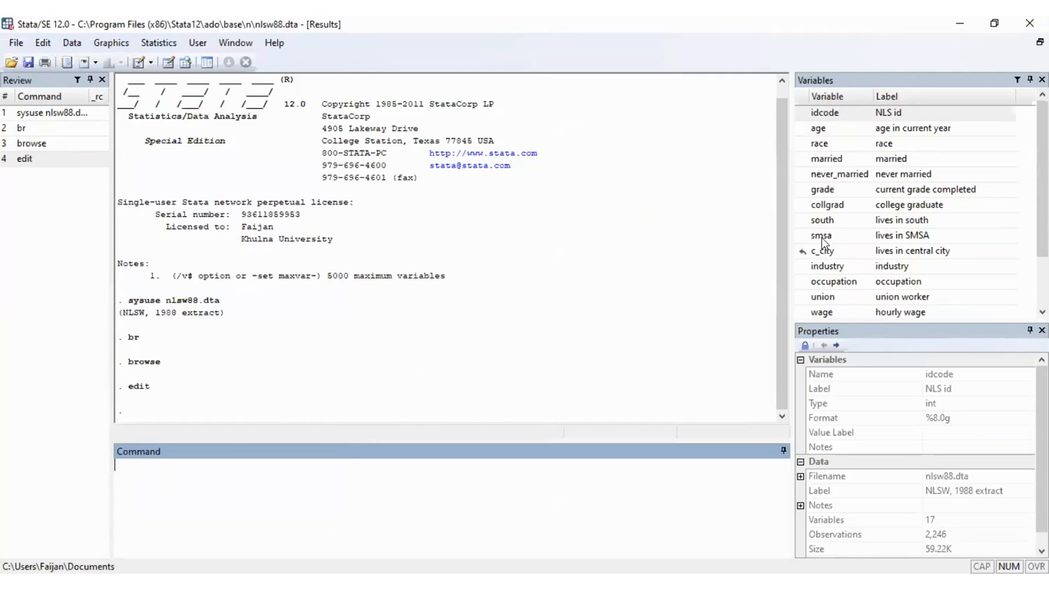
pyautogui.moveTo(1043, 175)
pyautogui.mouseDown()
pyautogui.moveTo(1043, 226)
pyautogui.moveTo(1043, 175)
pyautogui.mouseUp()
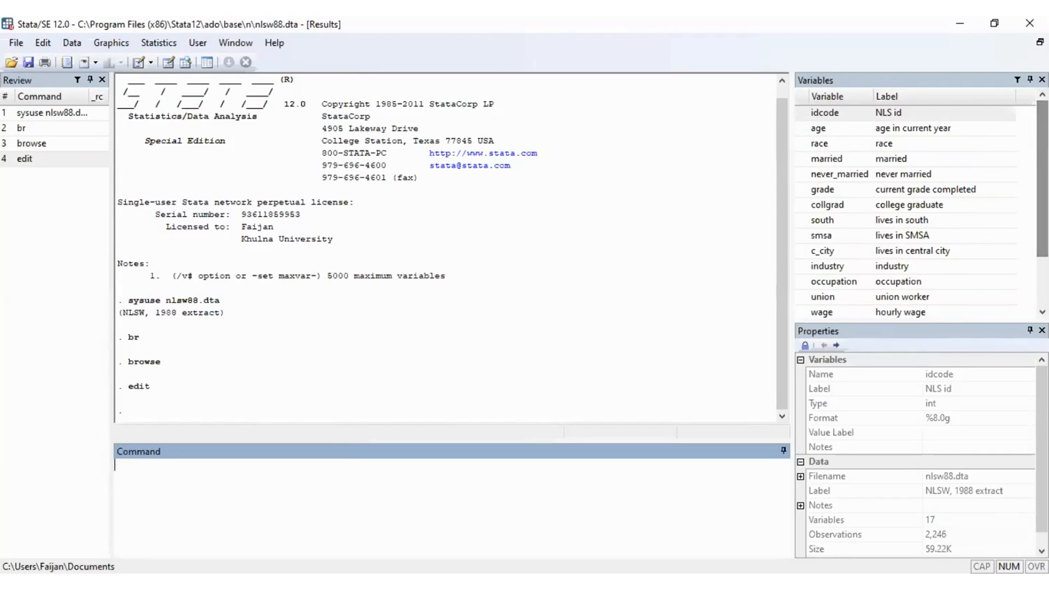
# Remove the loaded dataset from memory with the command clear all
pyautogui.write('cl')
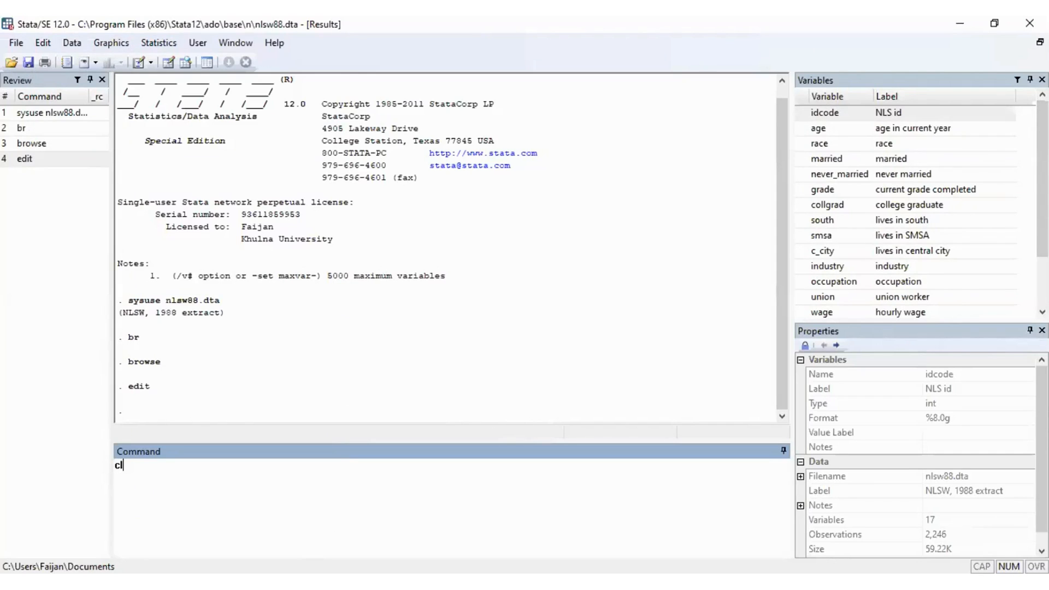
pyautogui.write('ear all')
pyautogui.press('Return')
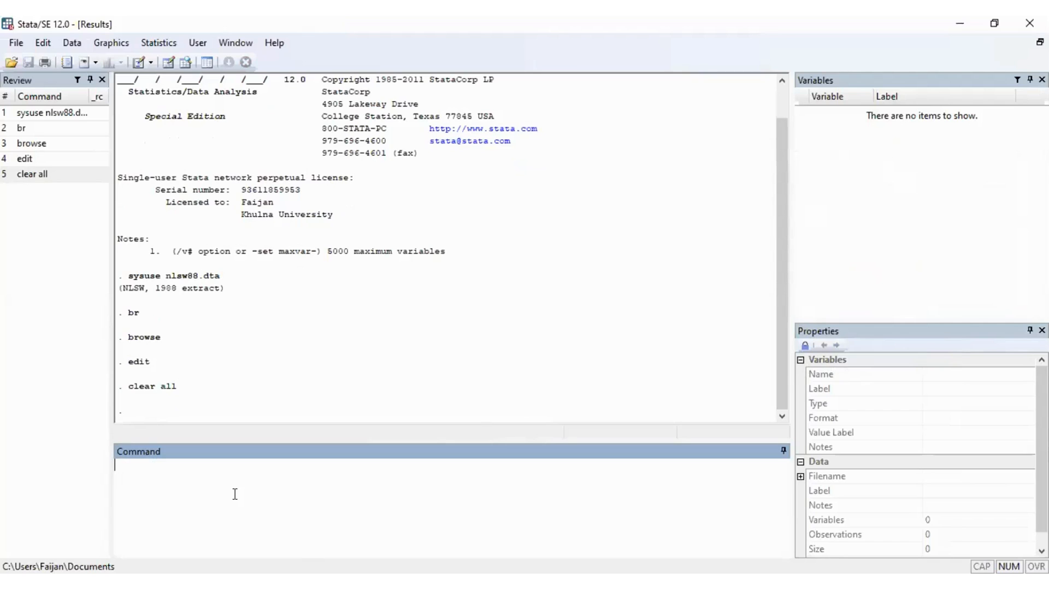
# Load the example dataset again by running the command sysuse nlsw88.dta
pyautogui.write('sysuse')
pyautogui.write('nlsw88')
pyautogui.write('.dta')
pyautogui.moveTo(211, 465); pyautogui.dragTo(189, 465)
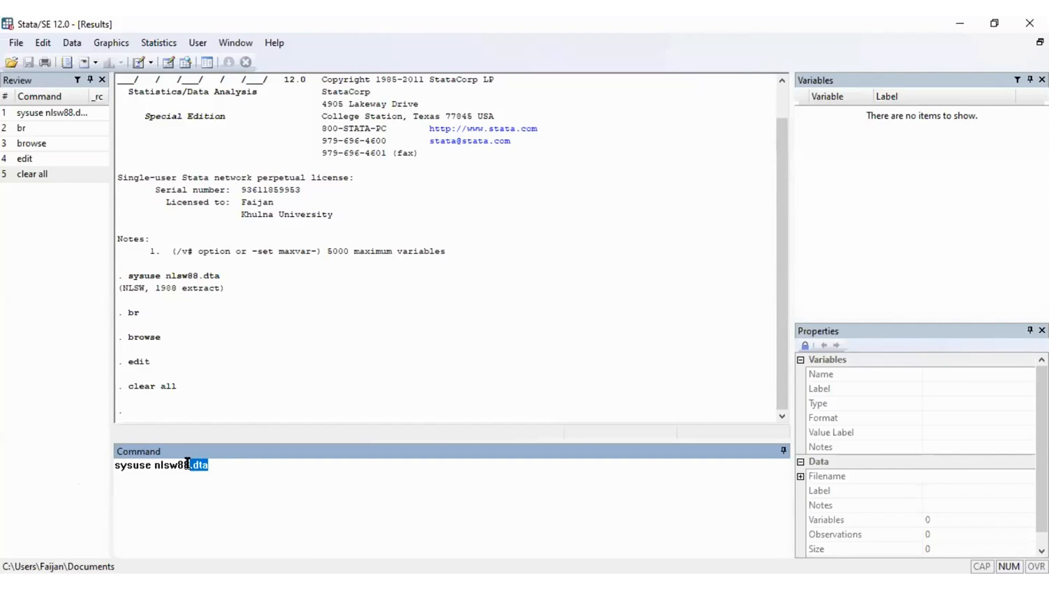
pyautogui.click(243, 479)
pyautogui.press('Return')
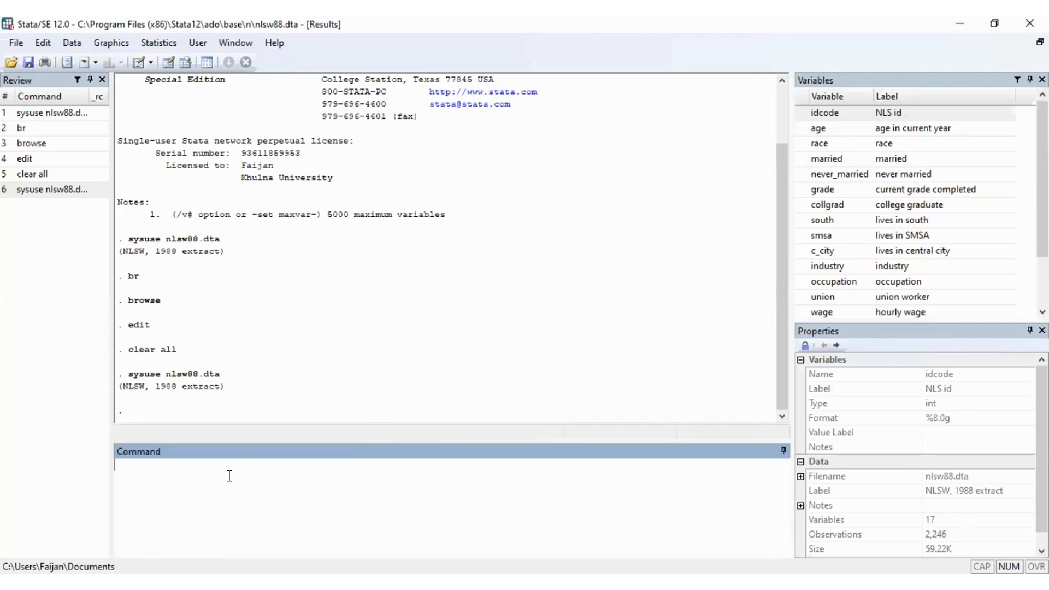
# Label the variable married as "marital status of respondent" with the label variable command
pyautogui.write('label variable')
pyautogui.doubleClick(822, 157)
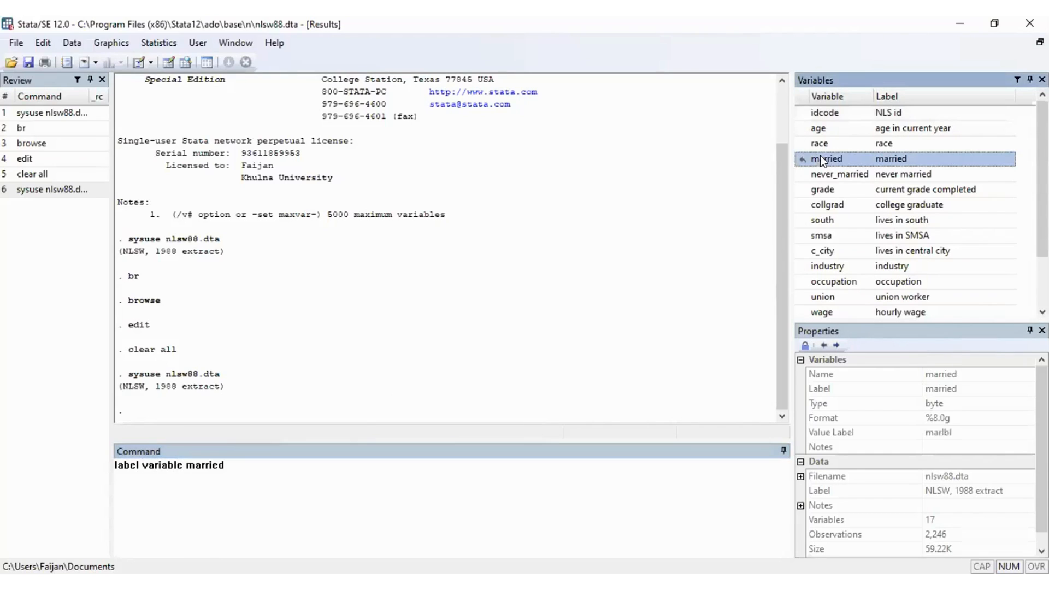
pyautogui.click(382, 486)
pyautogui.write('"')
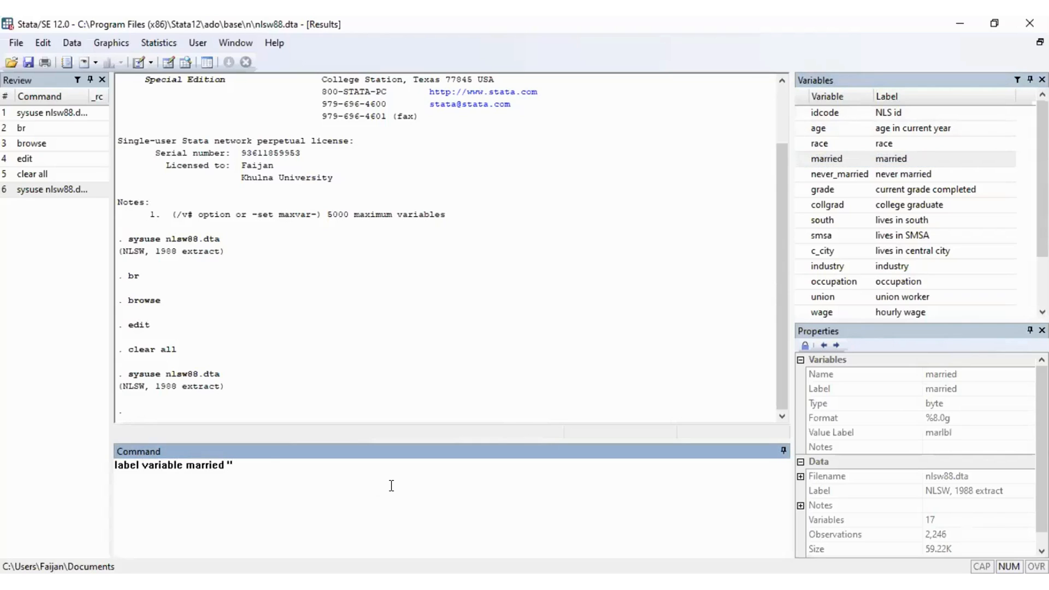
pyautogui.write('married')
pyautogui.press('BackSpace')
pyautogui.press('BackSpace')
pyautogui.press('BackSpace')
pyautogui.press('BackSpace')
pyautogui.write('ital status of ')
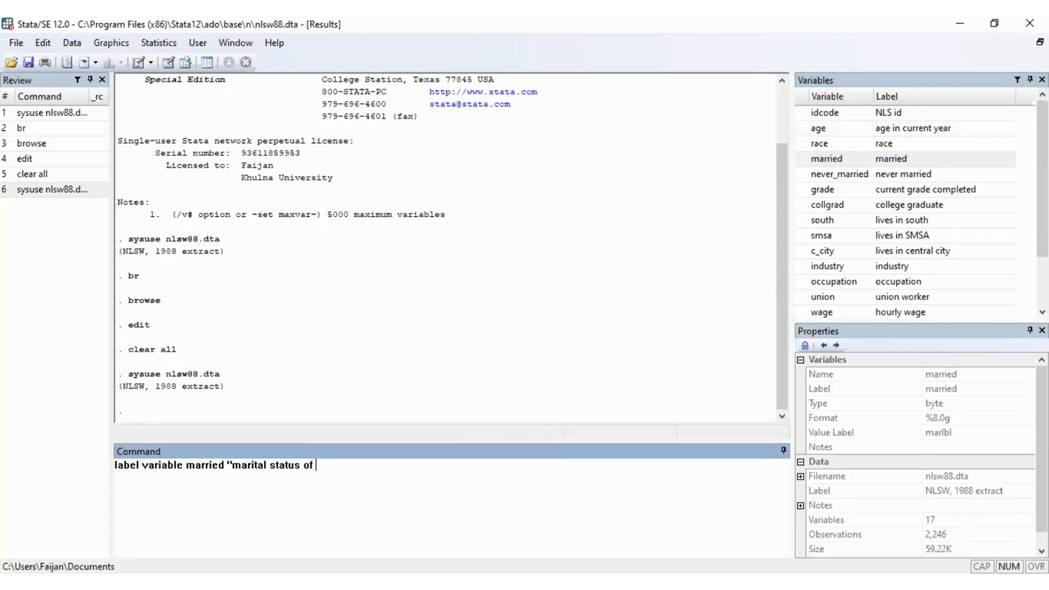
pyautogui.write('respondent"')
pyautogui.press('Return')
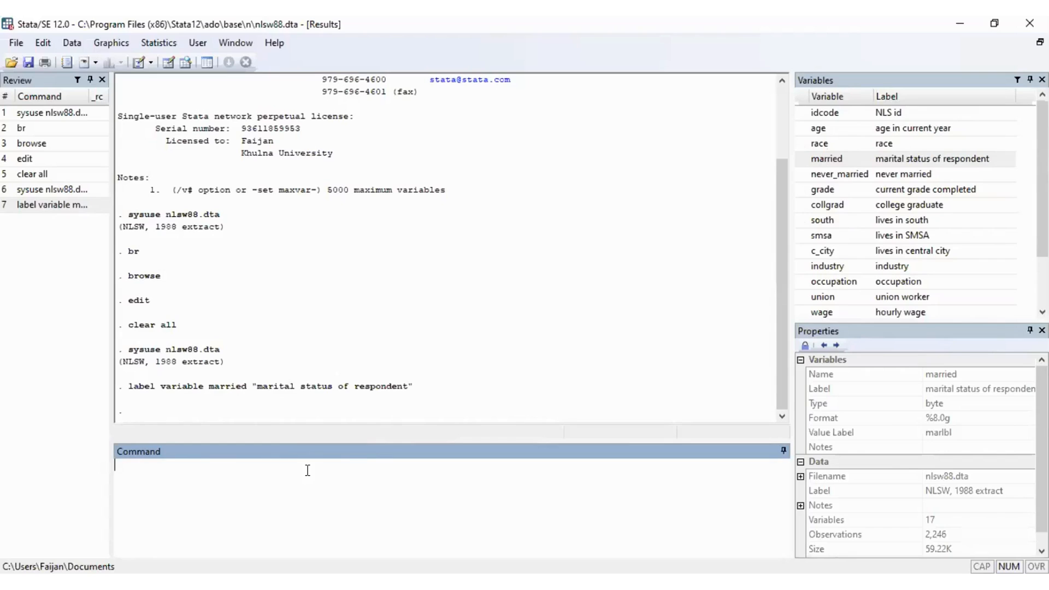
# Try to rename the variable married with the command rename married marital status
pyautogui.write('rename')
pyautogui.click(830, 161)
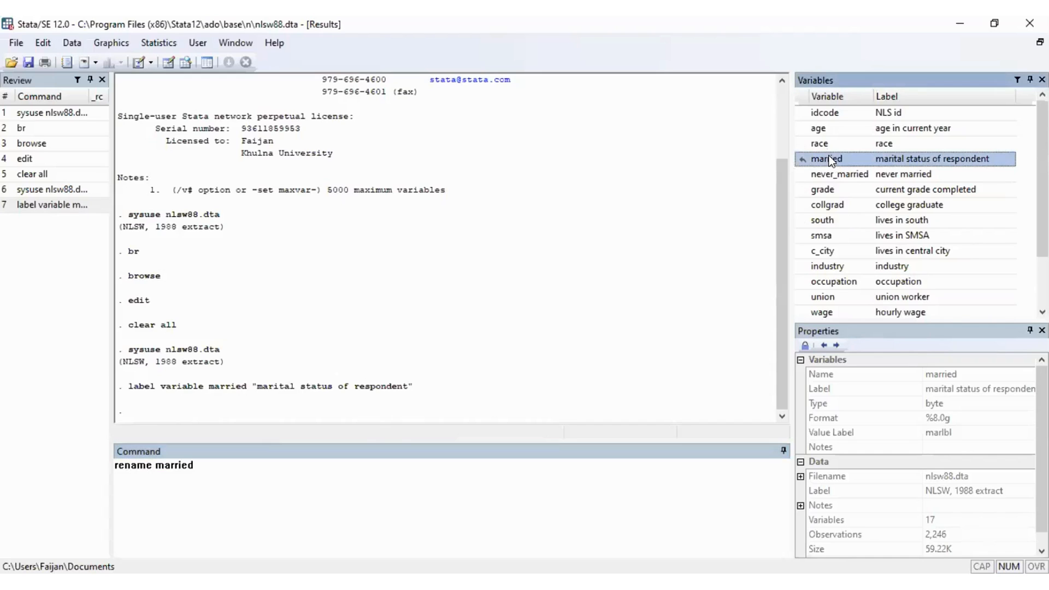
pyautogui.click(338, 471)
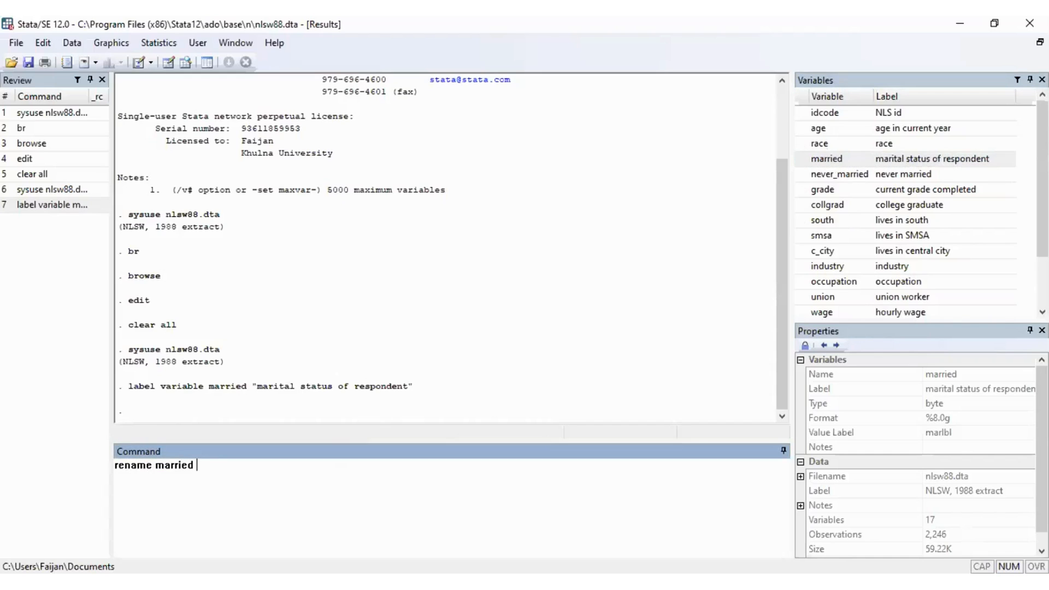
pyautogui.write('marital status')
pyautogui.press('Return')
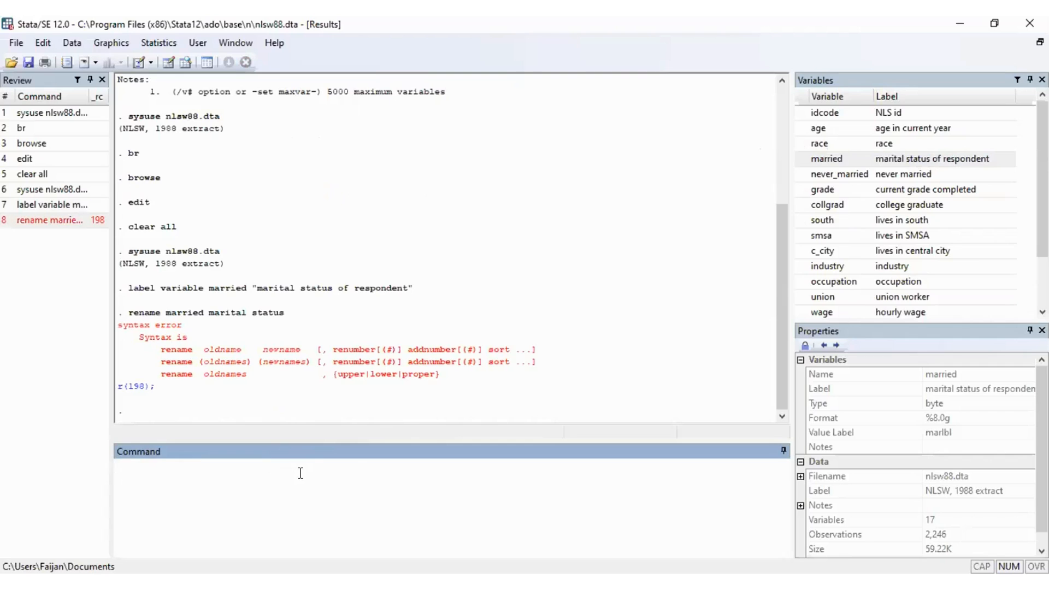
# Try to rename the variable married with the command rename married "marital status"
pyautogui.click(47, 219)
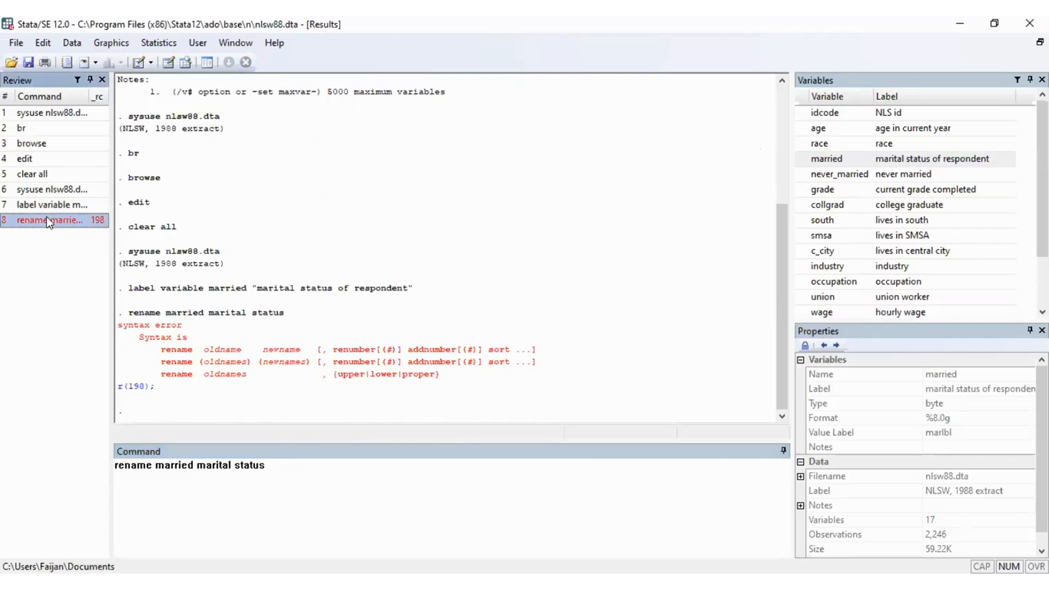
pyautogui.click(194, 465)
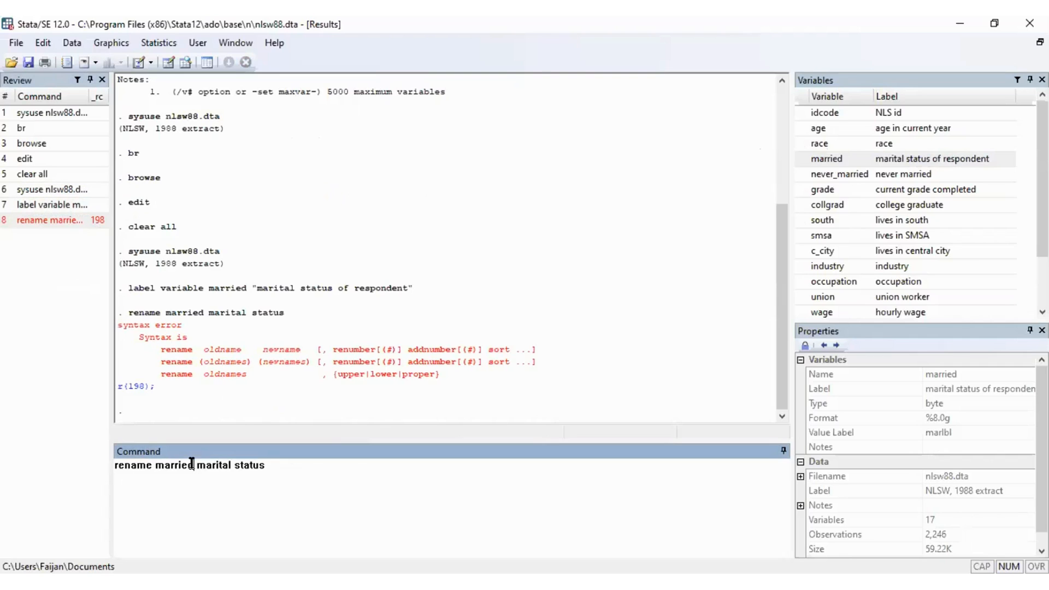
pyautogui.write('"')
pyautogui.press('Right')
pyautogui.press('Right')
pyautogui.press('Right')
pyautogui.press('Right')
pyautogui.press('Right')
pyautogui.press('Right')
pyautogui.press('Right')
pyautogui.press('Right')
pyautogui.press('Right')
pyautogui.write('"')
pyautogui.press('Return')
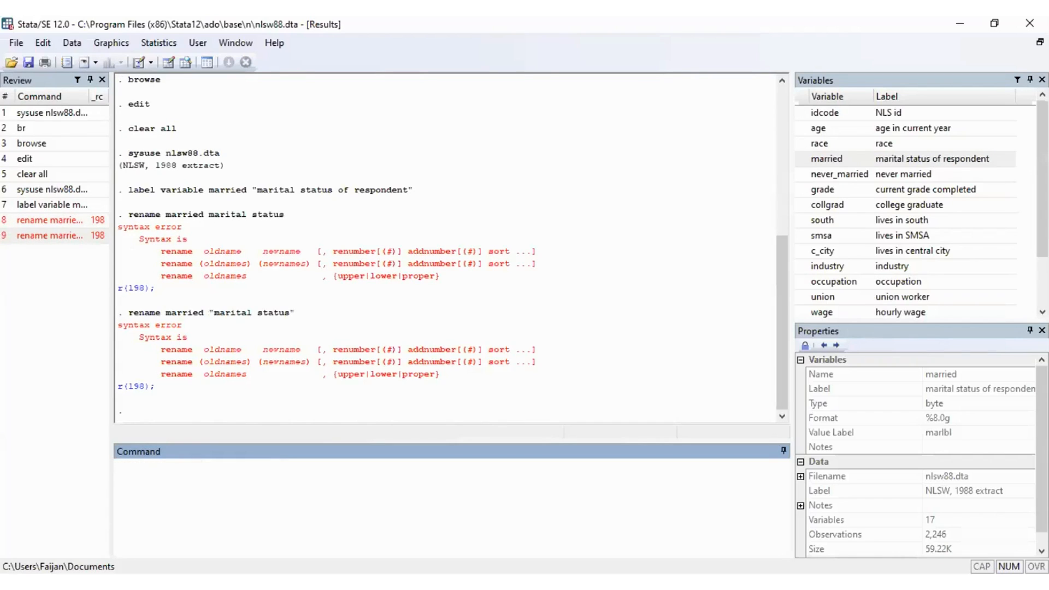
# Rename the variable married to maritalstatus by correcting the previous rename command to a single unquoted word and running it
pyautogui.click(48, 238)
pyautogui.click(203, 465)
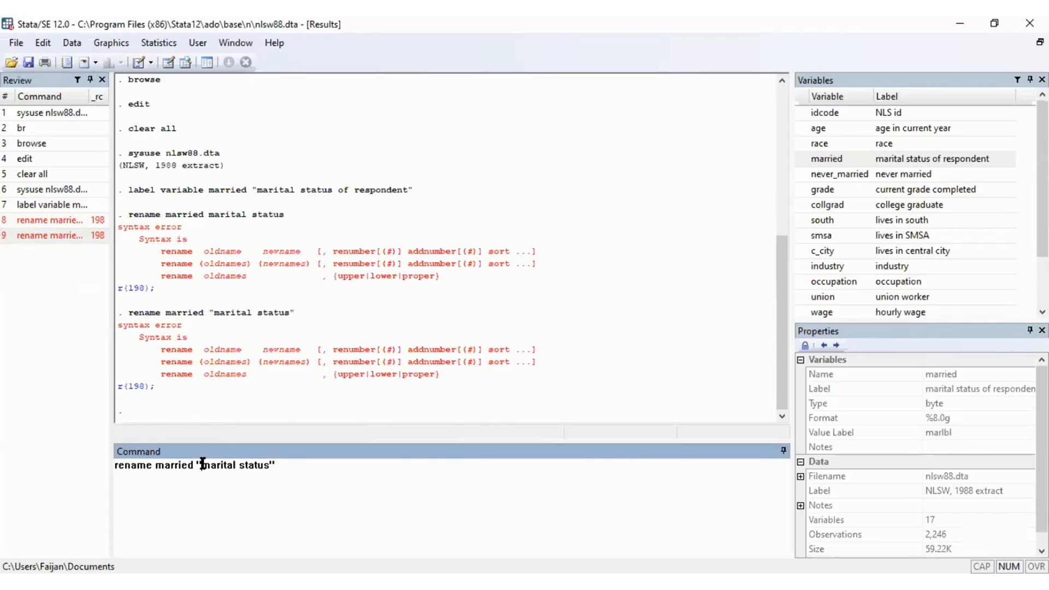
pyautogui.press('BackSpace')
pyautogui.press('Right')
pyautogui.press('Right')
pyautogui.press('Right')
pyautogui.press('Right')
pyautogui.press('Right')
pyautogui.press('Right')
pyautogui.press('Right')
pyautogui.press('Right')
pyautogui.press('Right')
pyautogui.press('Right')
pyautogui.press('Right')
pyautogui.press('Right')
pyautogui.press('Right')
pyautogui.press('Right')
pyautogui.press('Right')
pyautogui.press('BackSpace')
pyautogui.press('Left')
pyautogui.press('Left')
pyautogui.press('Left')
pyautogui.press('Left')
pyautogui.press('Left')
pyautogui.press('Left')
pyautogui.press('BackSpace')
pyautogui.write('_')
pyautogui.press('BackSpace')
pyautogui.press('Return')
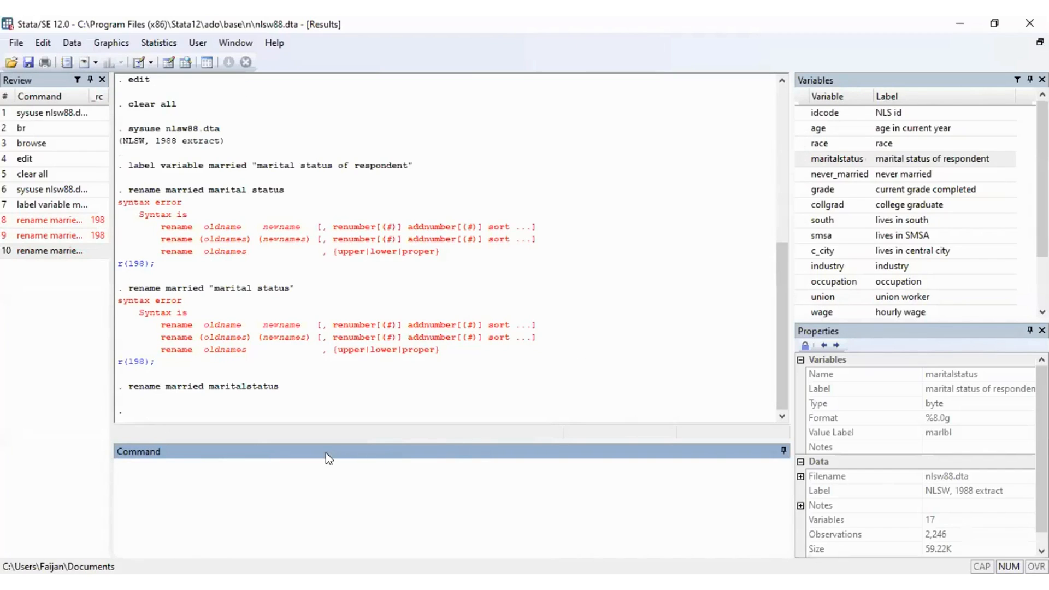
# Examine in the Data Editor the numeric codes behind the single and married entries of maritalstatus, and the c_city column
pyautogui.click(167, 64)
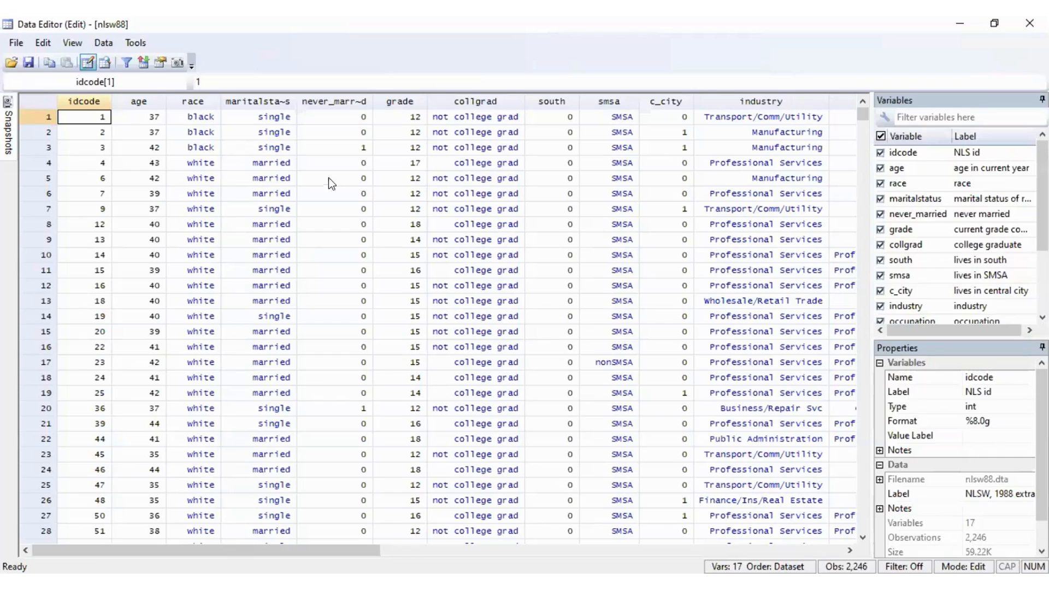
pyautogui.click(285, 121)
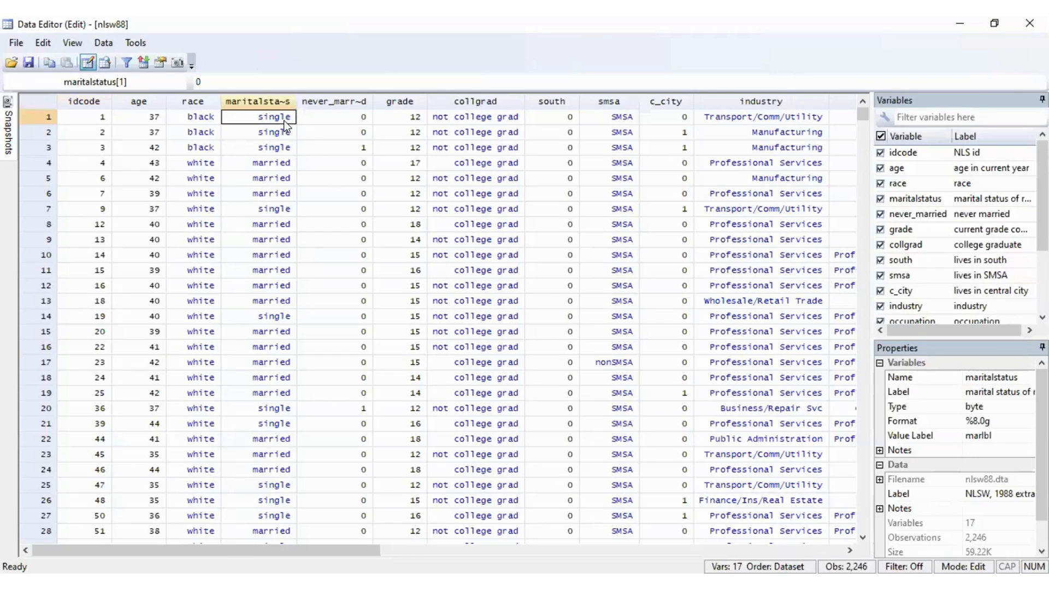
pyautogui.click(283, 149)
pyautogui.click(277, 180)
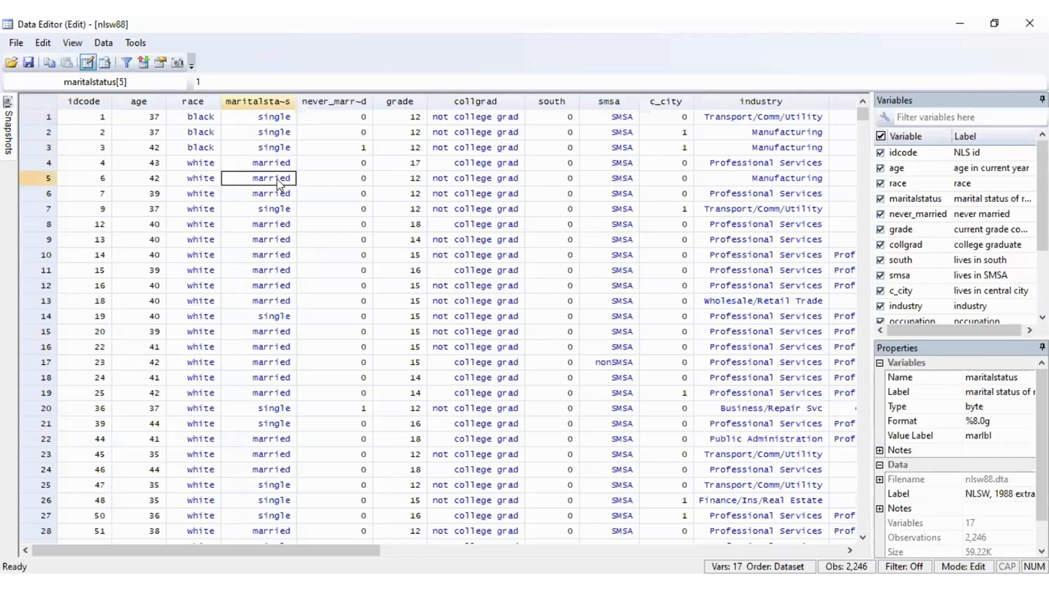
pyautogui.click(205, 83)
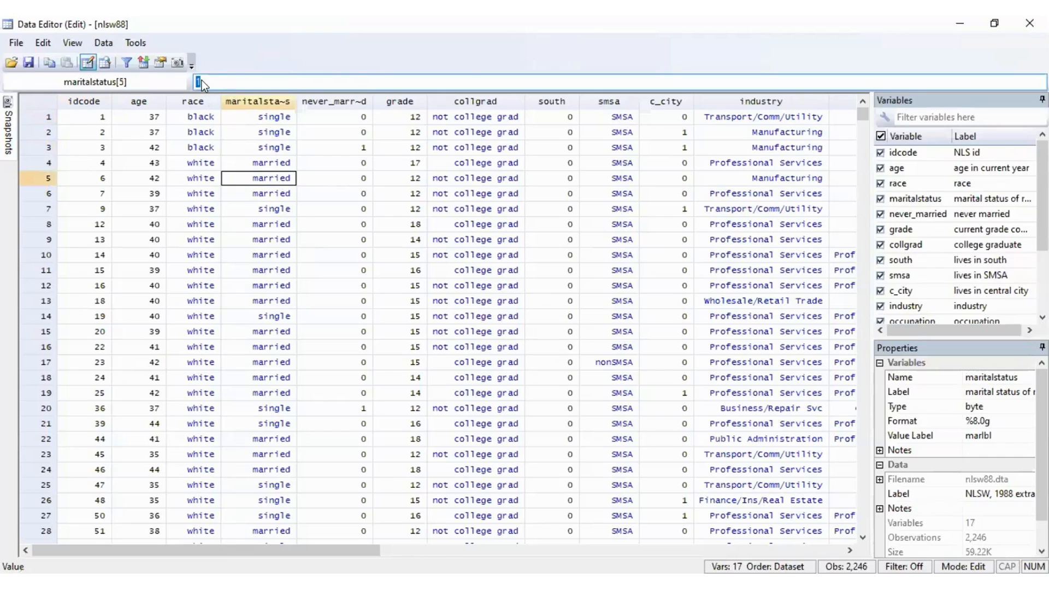
pyautogui.click(282, 148)
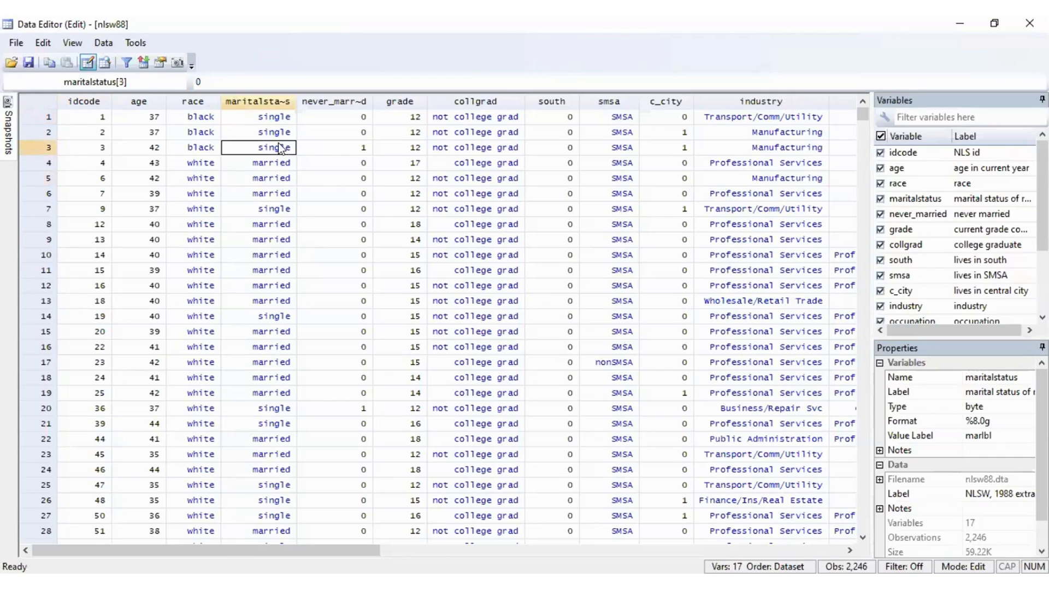
pyautogui.click(208, 82)
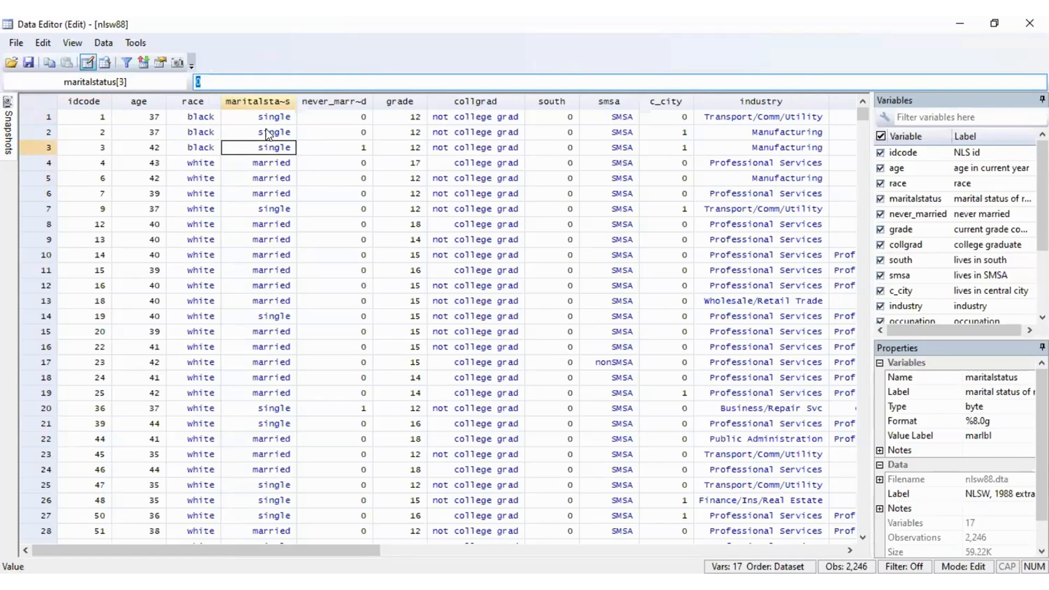
pyautogui.click(283, 180)
pyautogui.click(198, 82)
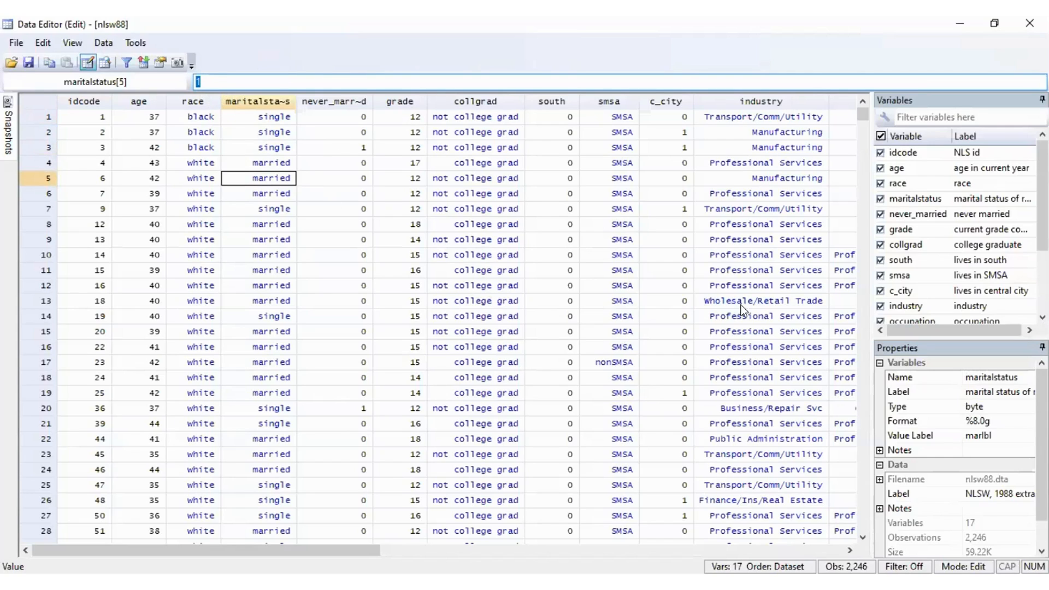
pyautogui.click(676, 101)
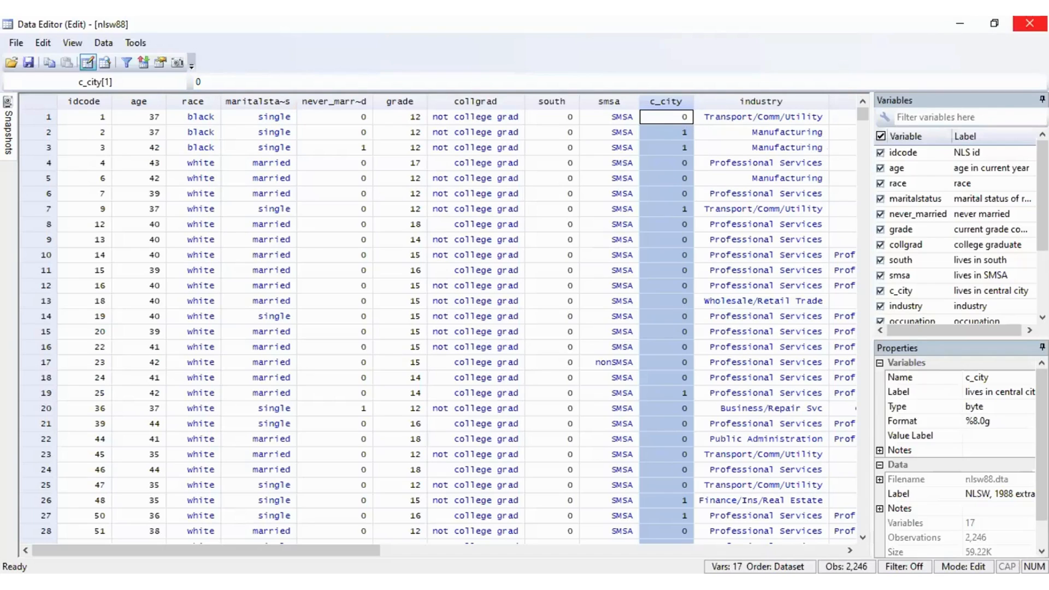
pyautogui.click(1030, 23)
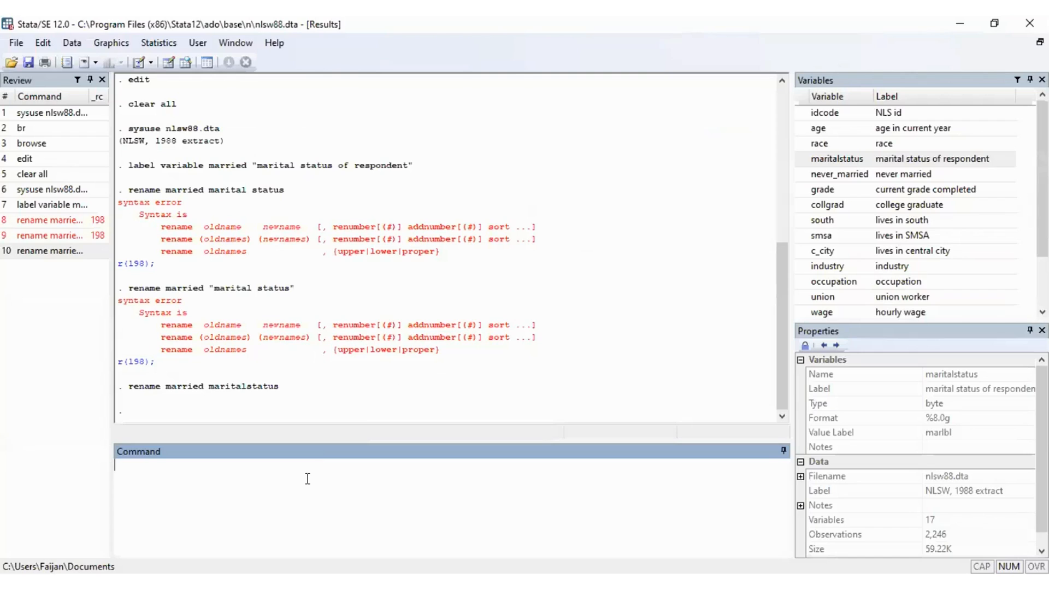
# Define a value label named city with 1 as "Urban" and 0 as "Rural" using the label define command
pyautogui.write('label define')
pyautogui.moveTo(173, 465); pyautogui.dragTo(139, 464)
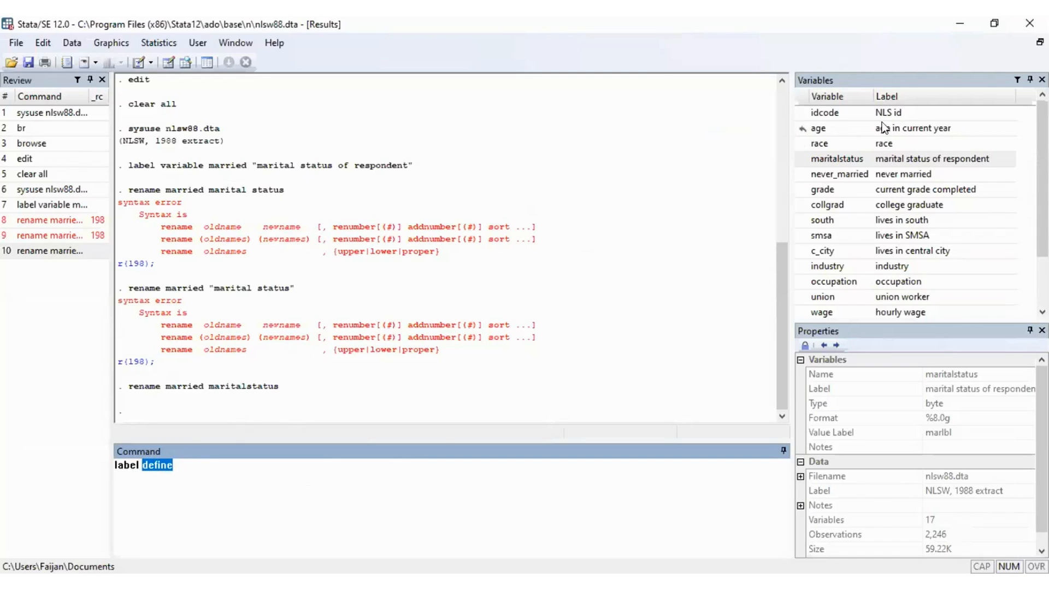
pyautogui.click(211, 469)
pyautogui.write('city')
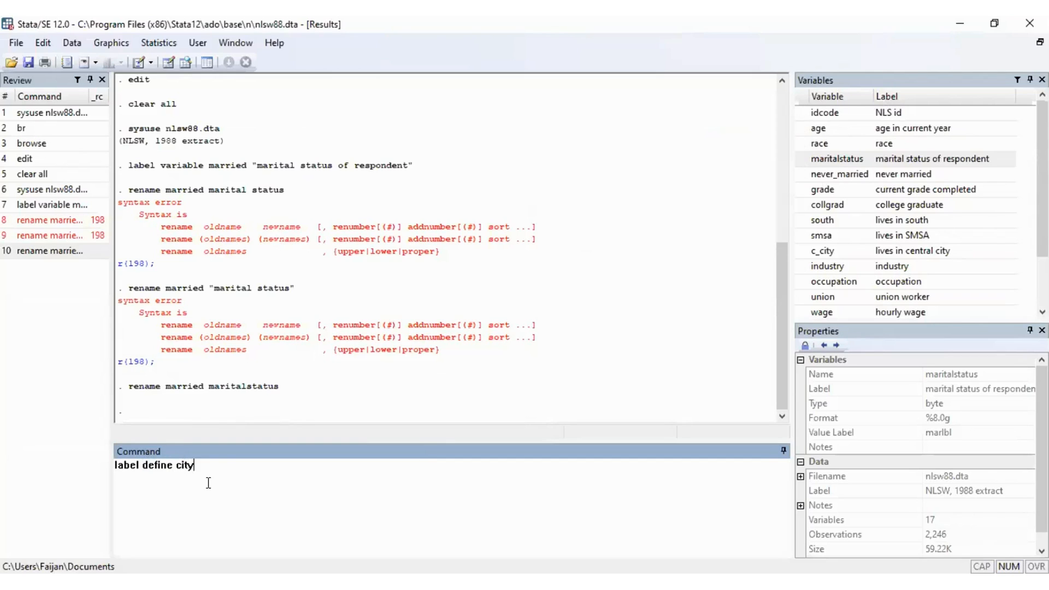
pyautogui.doubleClick(191, 465)
pyautogui.click(202, 466)
pyautogui.write('1 "Urban" 0 "Rural"')
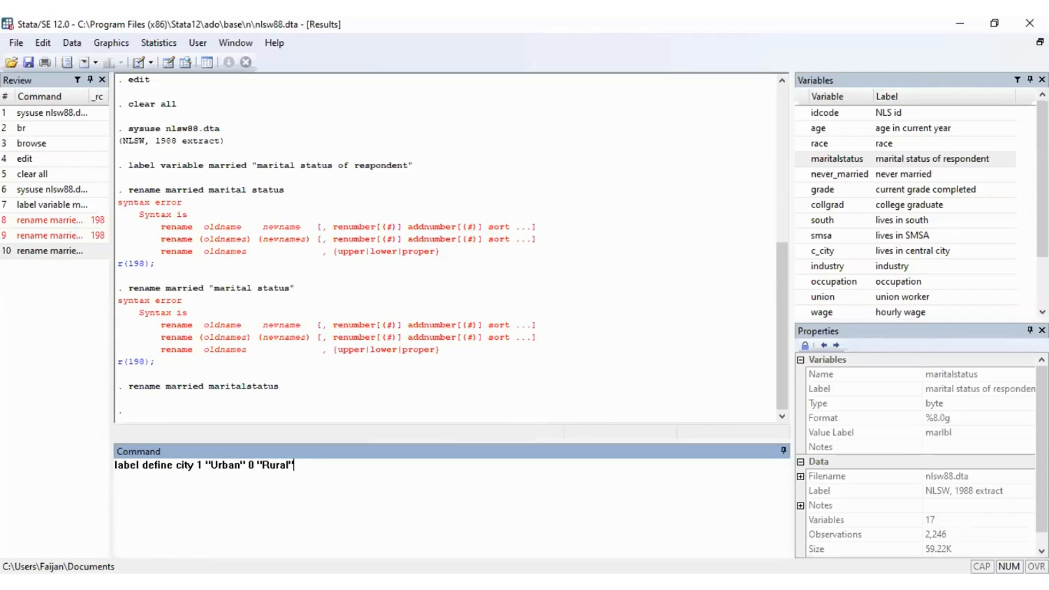
pyautogui.press('Return')
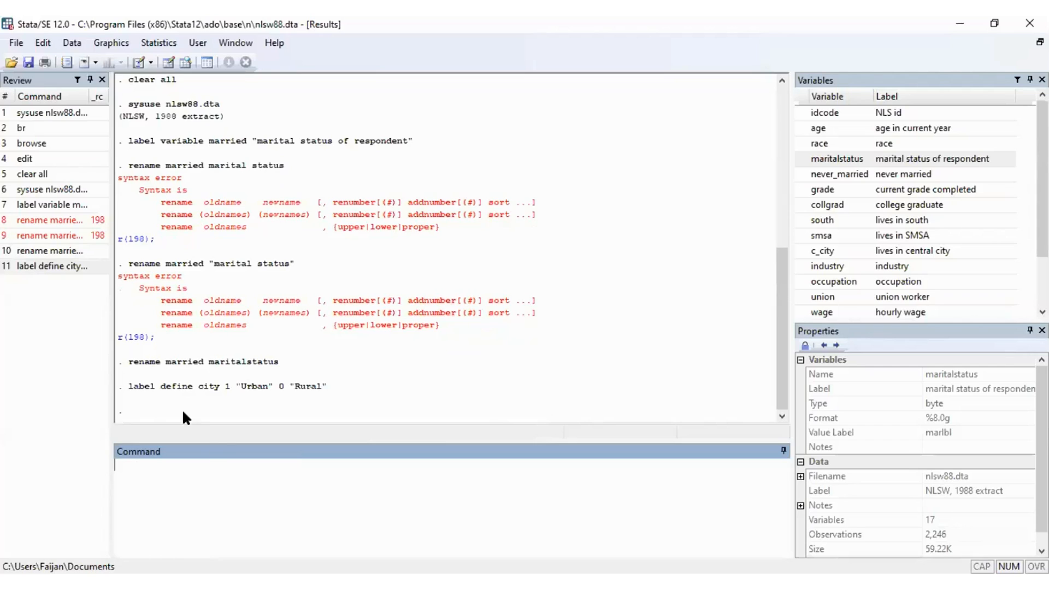
# Attach the value label city to the variable c_city in the Data Editor
pyautogui.click(165, 65)
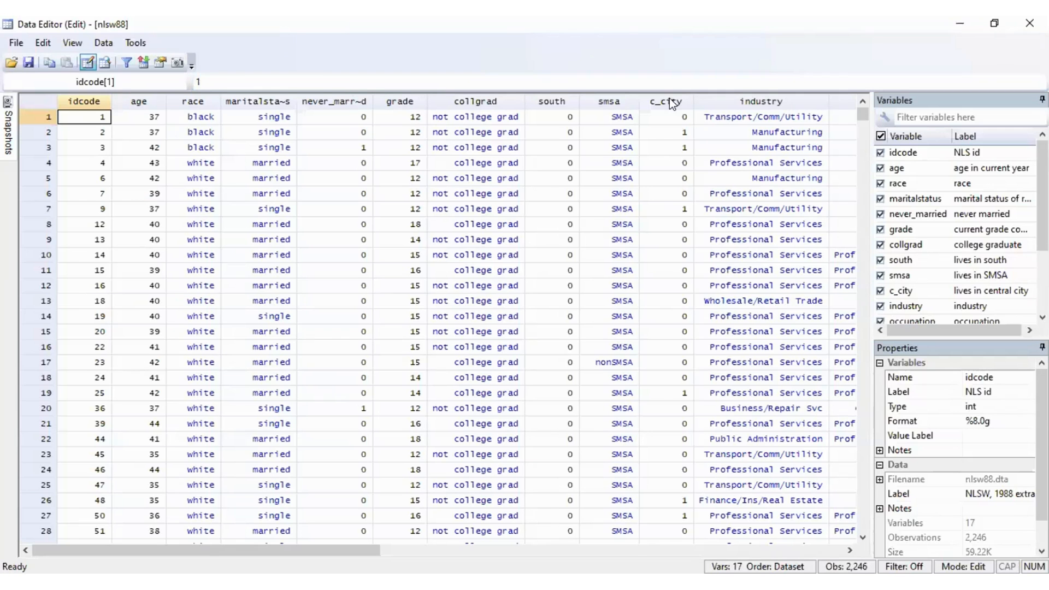
pyautogui.click(670, 102)
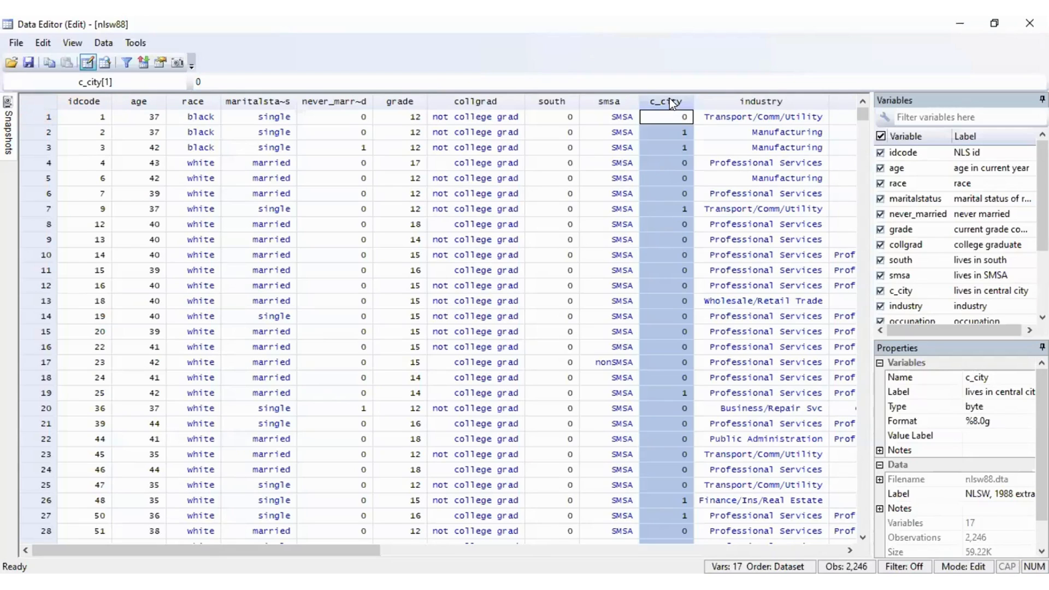
pyautogui.rightClick(670, 101)
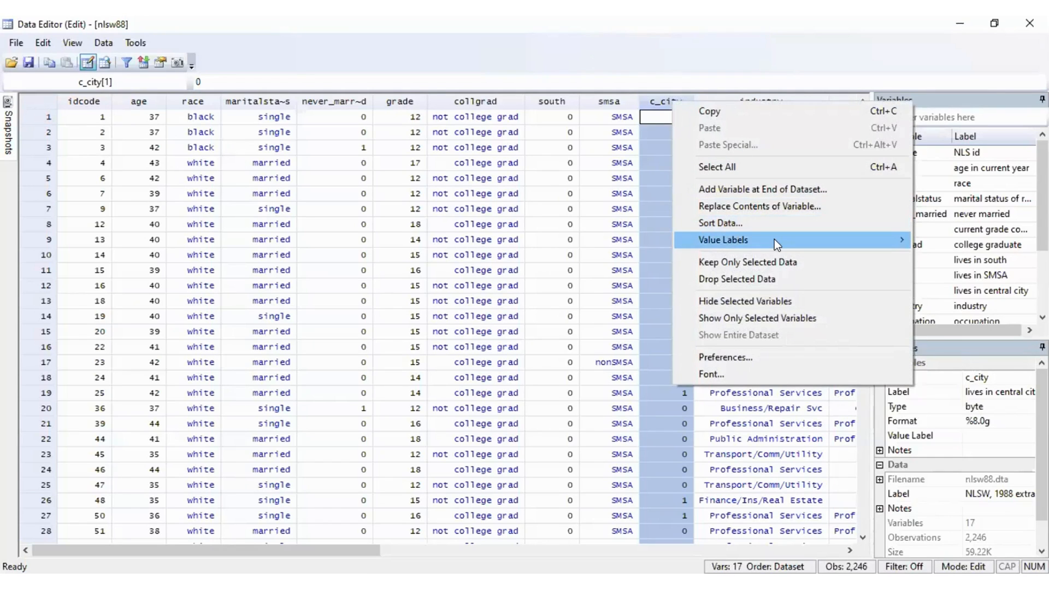
pyautogui.click(730, 242)
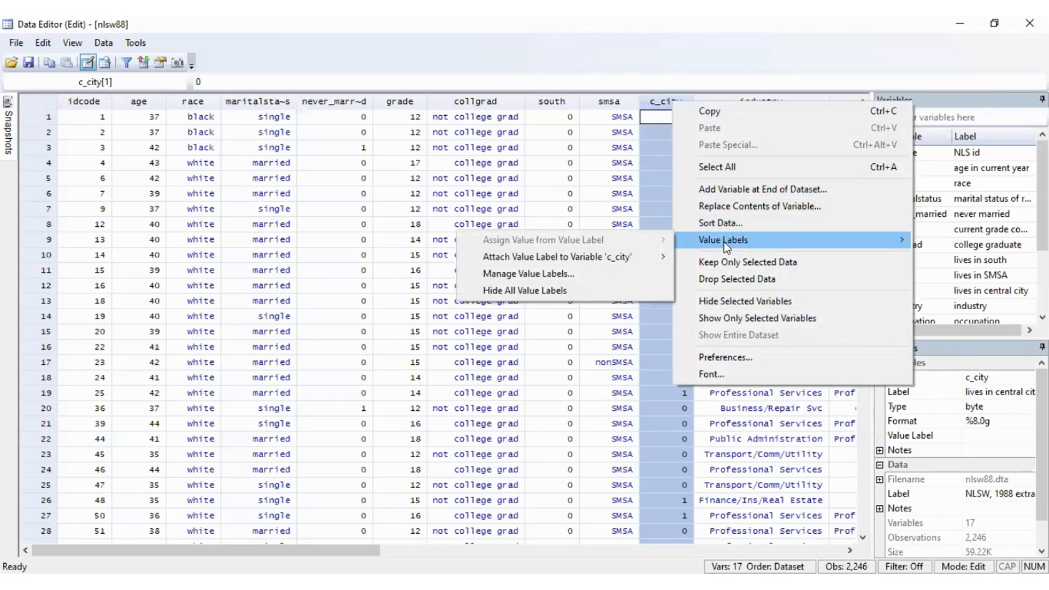
pyautogui.click(599, 257)
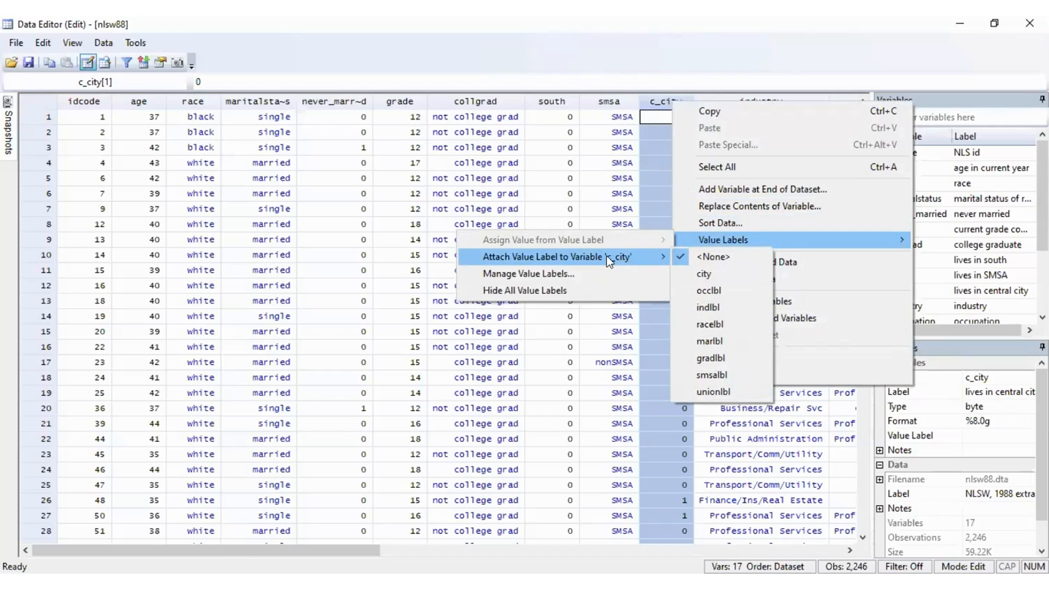
pyautogui.click(705, 274)
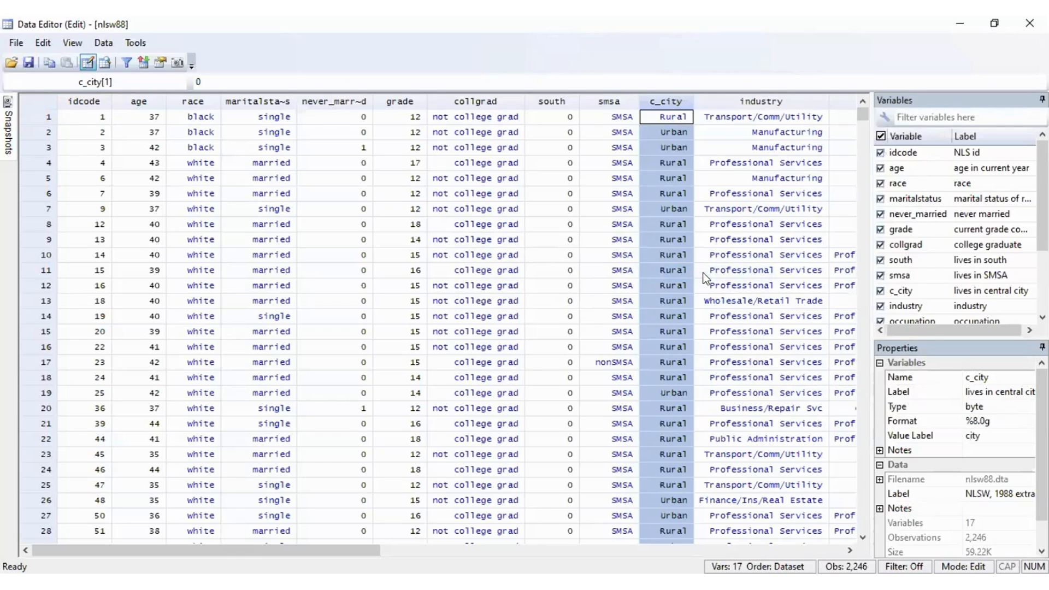
# Check the numeric codes behind the first two c_city entries, leave them unedited and close the Data Editor
pyautogui.click(672, 119)
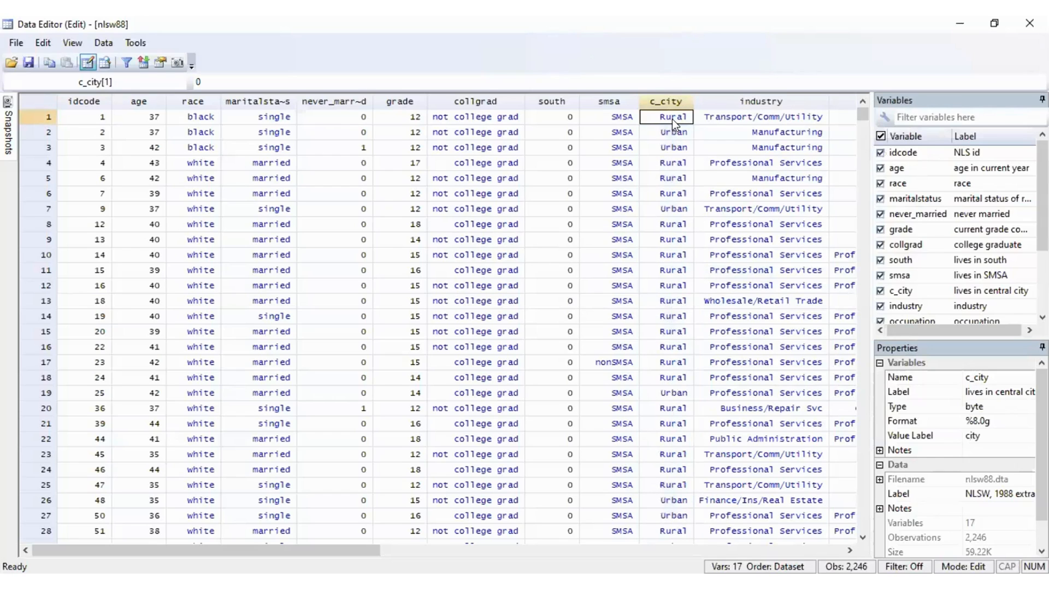
pyautogui.click(678, 132)
pyautogui.click(209, 81)
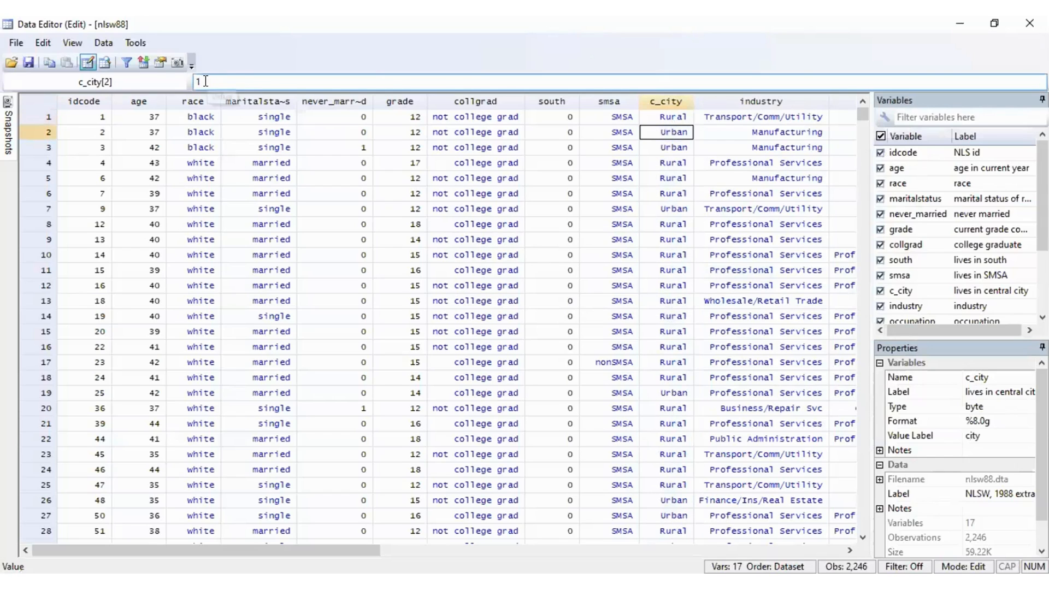
pyautogui.press('BackSpace')
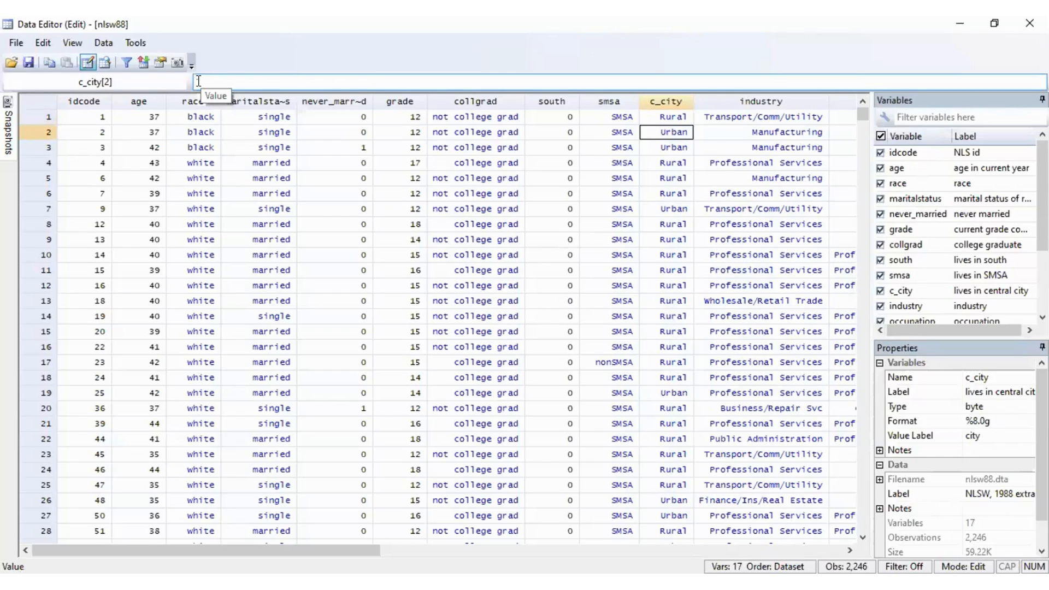
pyautogui.press('Escape')
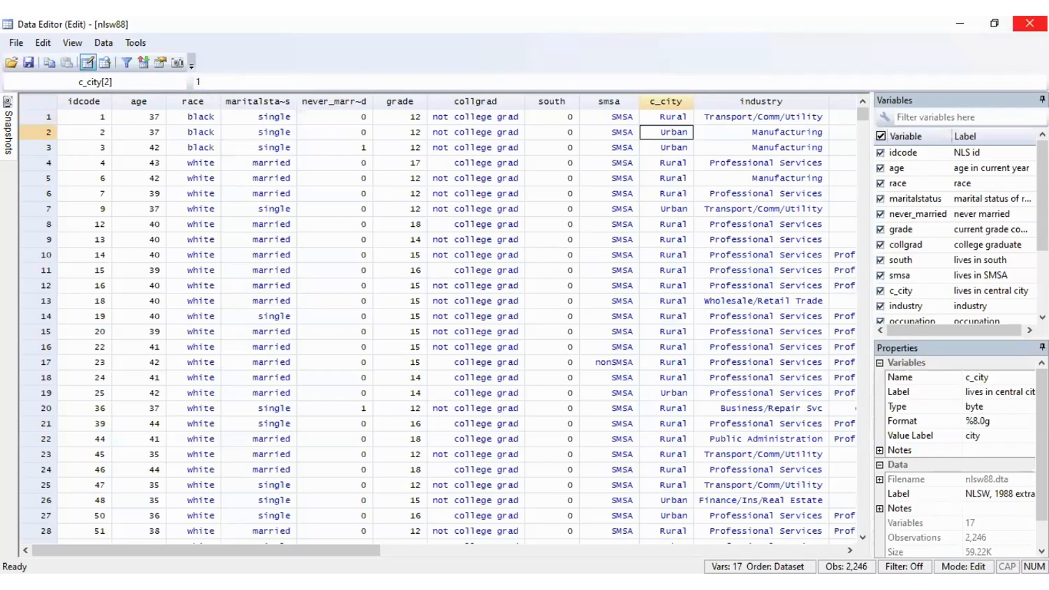
pyautogui.click(1029, 23)
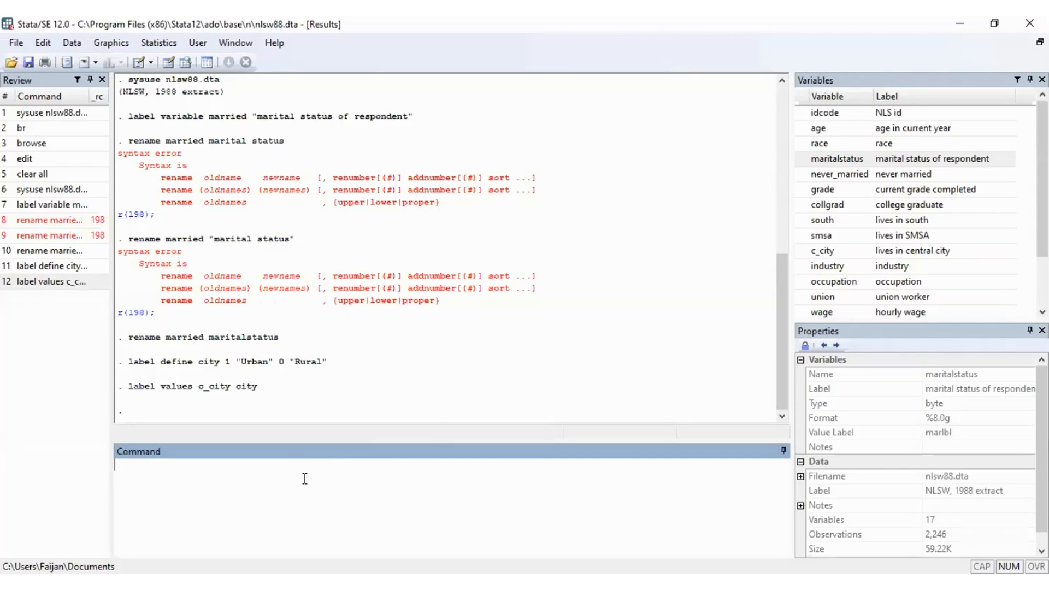
# Produce a frequency table of the variable race with the command tab race
pyautogui.write('tabulate')
pyautogui.press('BackSpace')
pyautogui.press('BackSpace')
pyautogui.press('BackSpace')
pyautogui.press('BackSpace')
pyautogui.press('BackSpace')
pyautogui.doubleClick(883, 143)
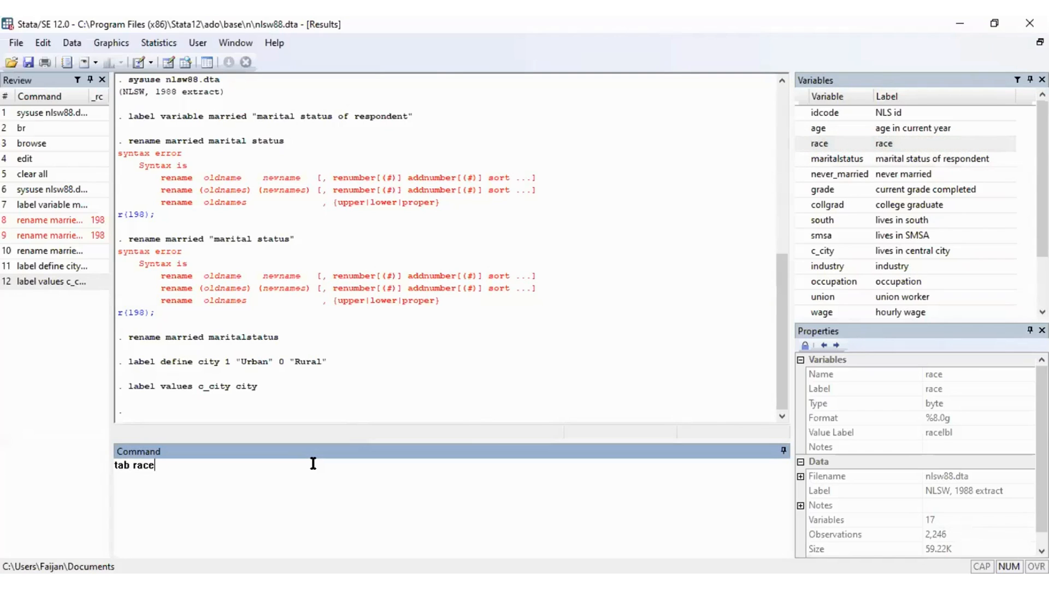
pyautogui.press('Return')
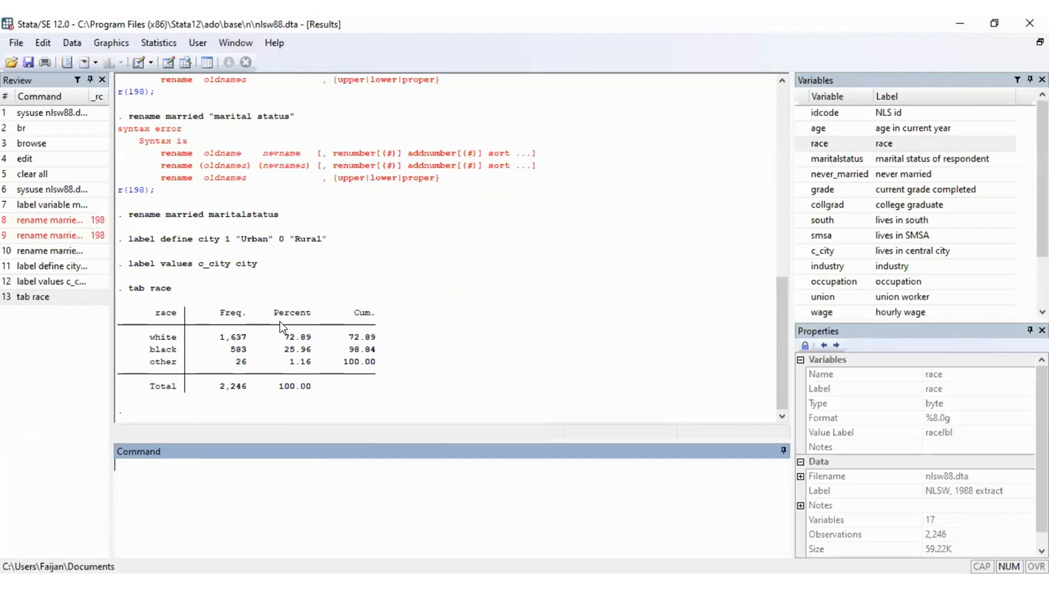
pyautogui.moveTo(168, 288); pyautogui.dragTo(162, 290)
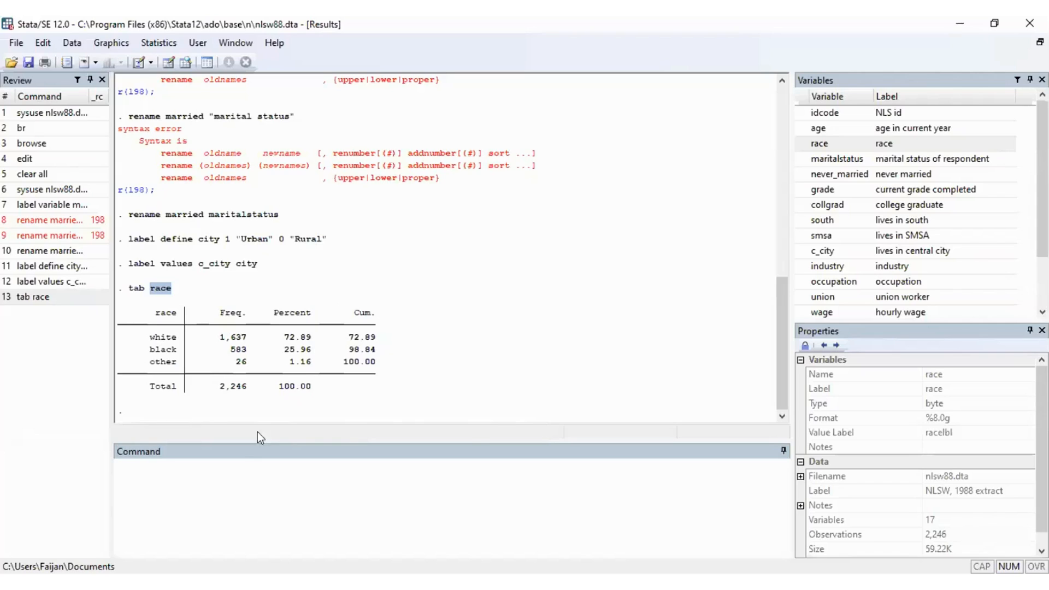
pyautogui.click(232, 470)
pyautogui.write('crosss')
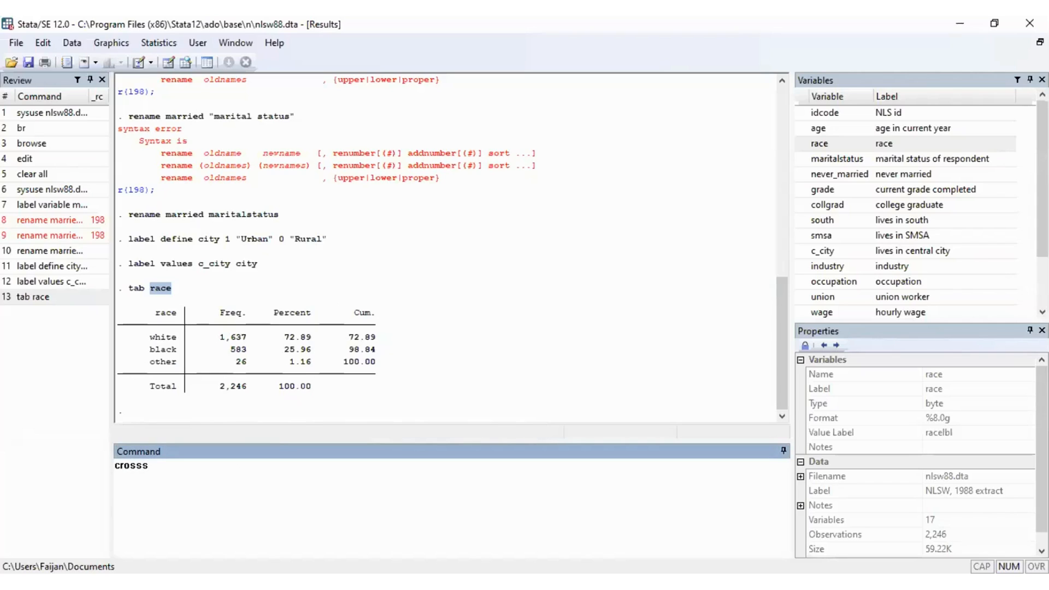
pyautogui.press('BackSpace')
pyautogui.write('tab')
# Cross-tabulate race against marital status with the command tab race maritalstatus
pyautogui.doubleClick(172, 464)
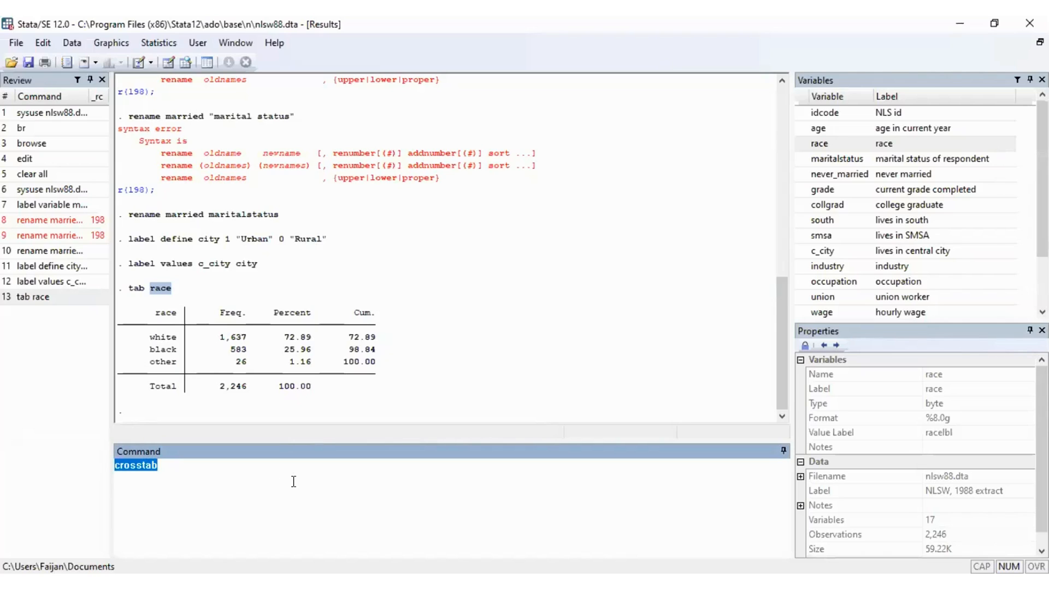
pyautogui.write('tab')
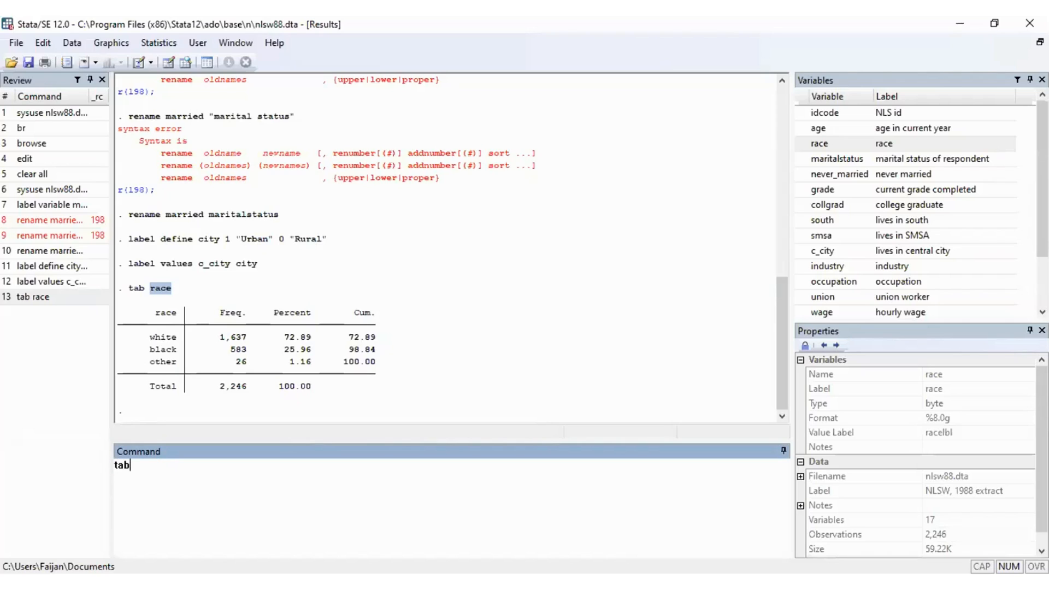
pyautogui.doubleClick(881, 145)
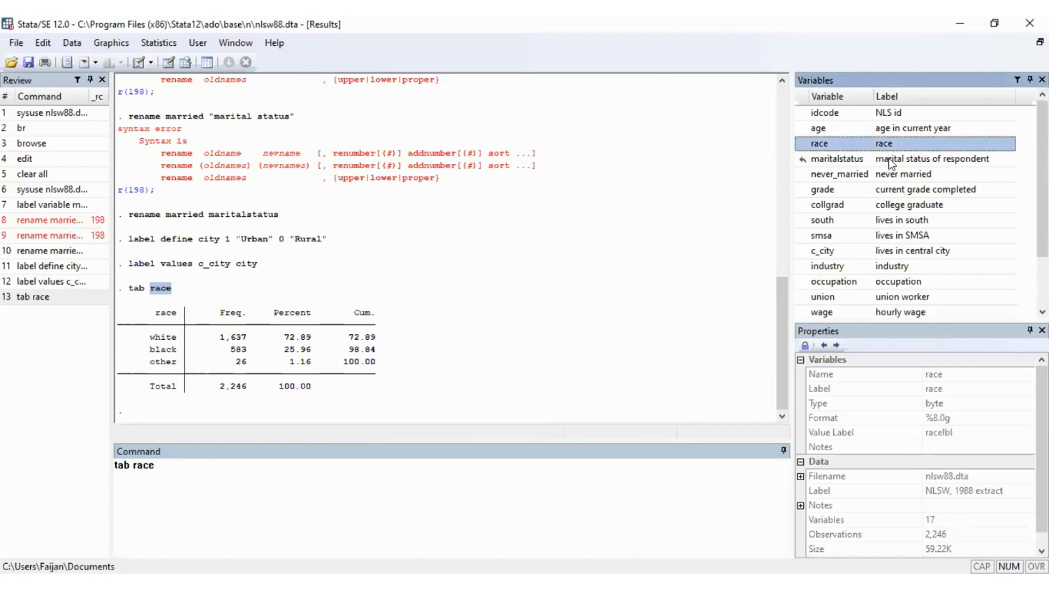
pyautogui.doubleClick(889, 160)
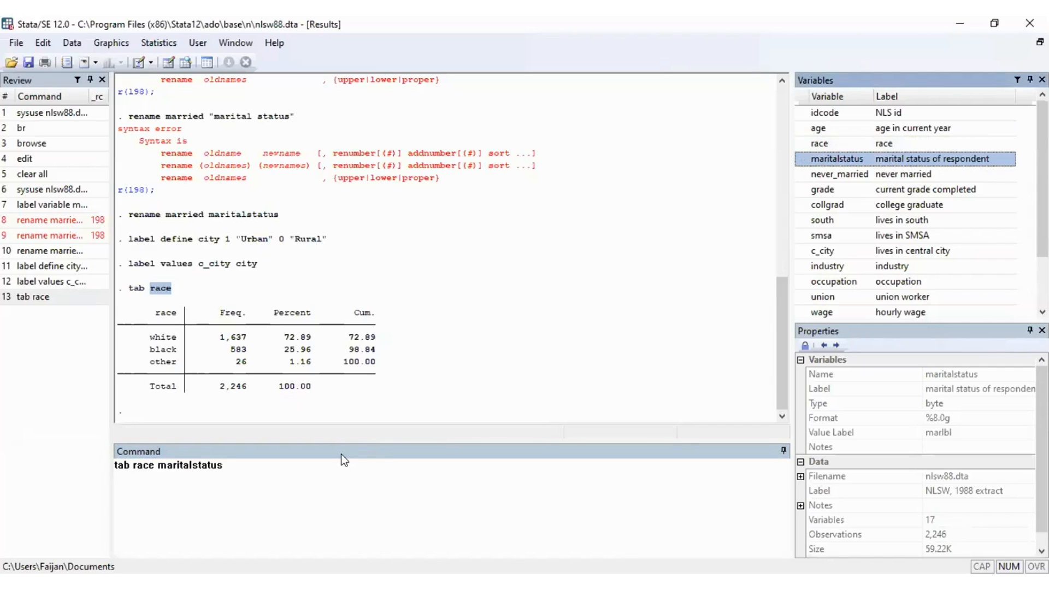
pyautogui.click(300, 466)
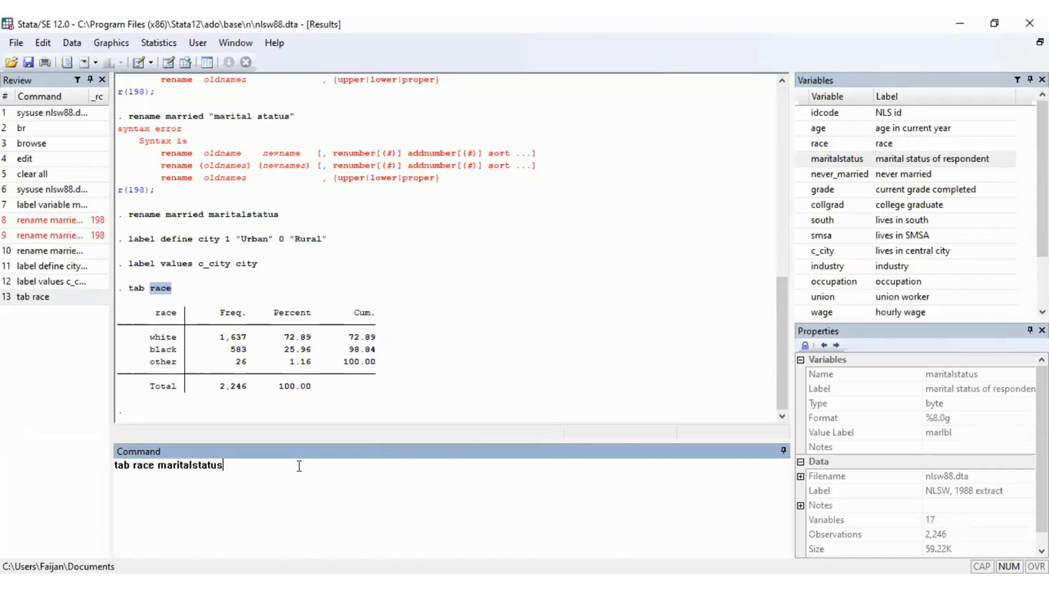
pyautogui.press('Return')
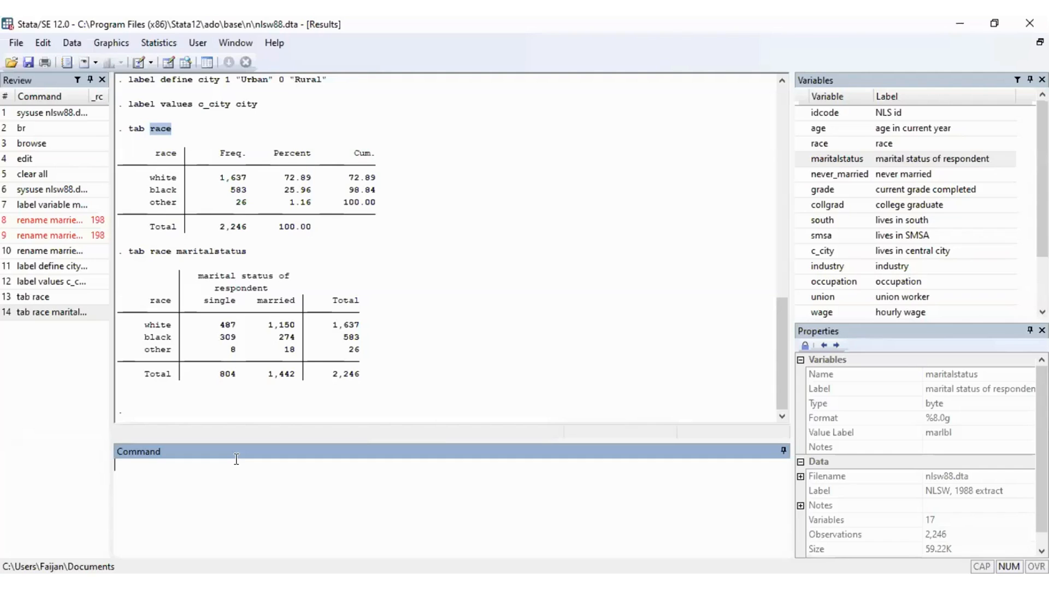
pyautogui.write('su')
pyautogui.write('mmarize')
pyautogui.press('BackSpace')
pyautogui.press('BackSpace')
pyautogui.press('BackSpace')
pyautogui.press('BackSpace')
pyautogui.press('BackSpace')
pyautogui.press('BackSpace')
pyautogui.click(825, 133)
pyautogui.doubleClick(825, 133)
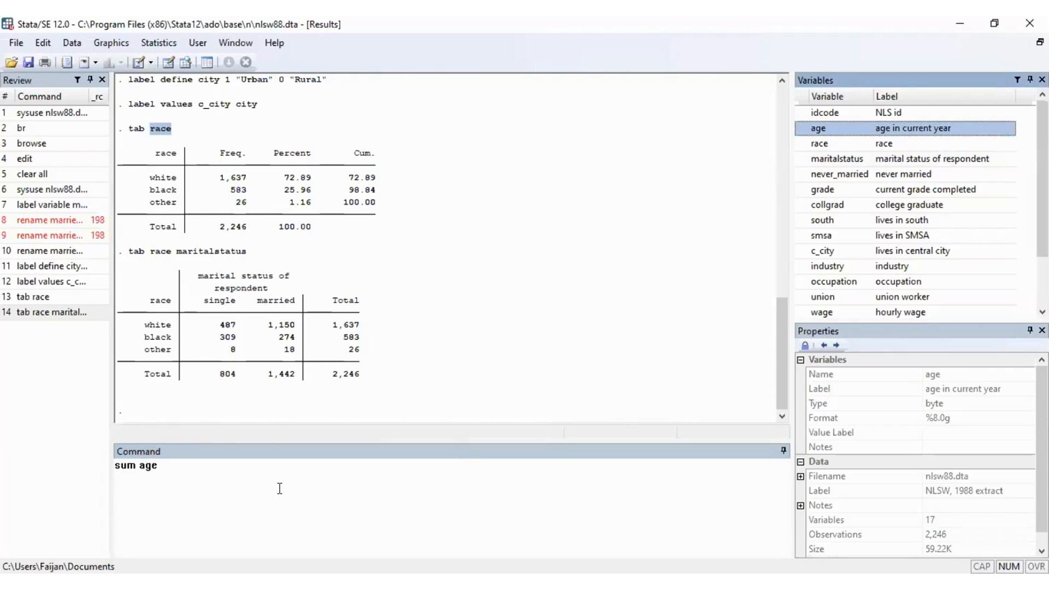
pyautogui.moveTo(159, 467); pyautogui.dragTo(105, 469)
pyautogui.press('BackSpace')
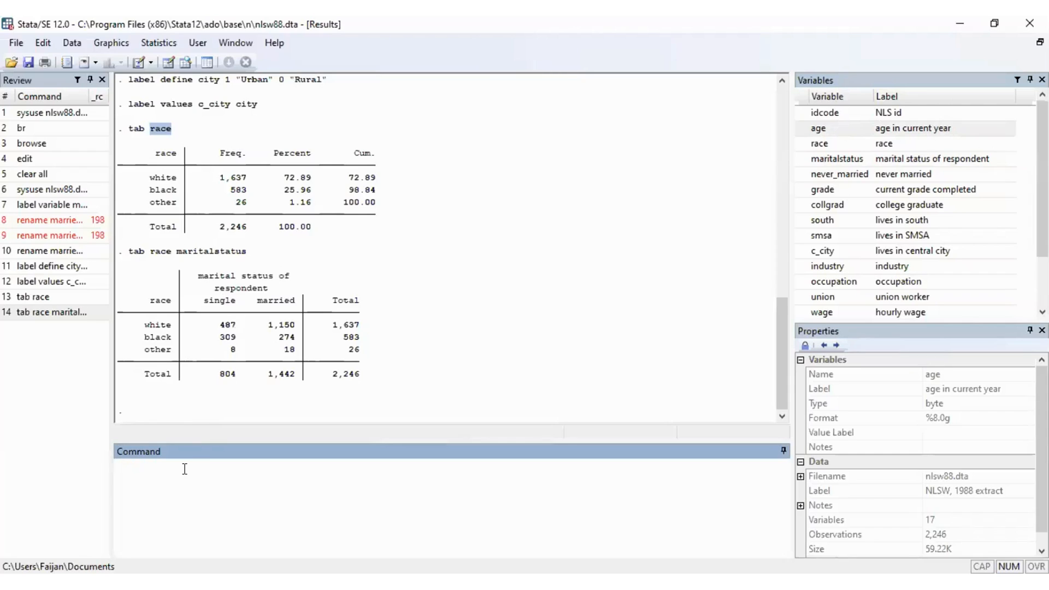
# Produce summary statistics for the variable age with the abbreviated command sum age
pyautogui.write('summariz')
pyautogui.write('e')
pyautogui.press('BackSpace')
pyautogui.press('BackSpace')
pyautogui.press('BackSpace')
pyautogui.press('BackSpace')
pyautogui.press('BackSpace')
pyautogui.press('BackSpace')
pyautogui.doubleClick(882, 130)
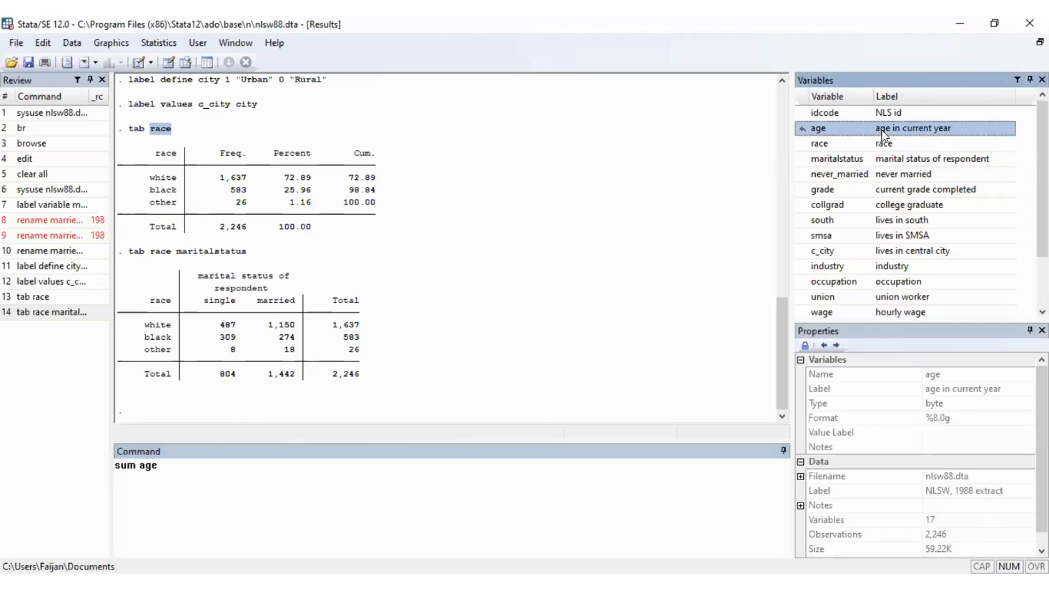
pyautogui.click(170, 471)
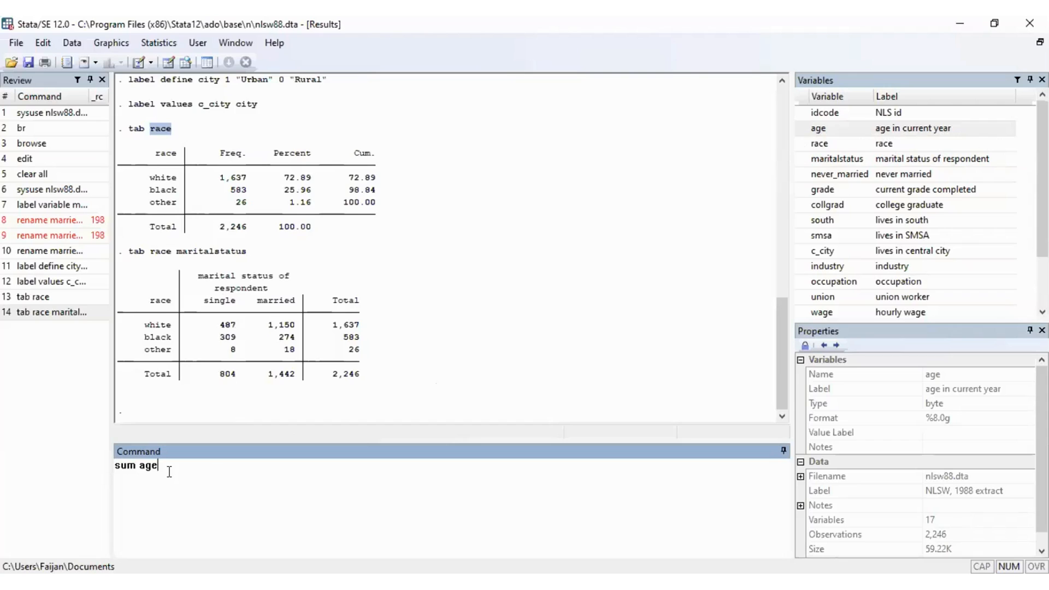
pyautogui.press('Return')
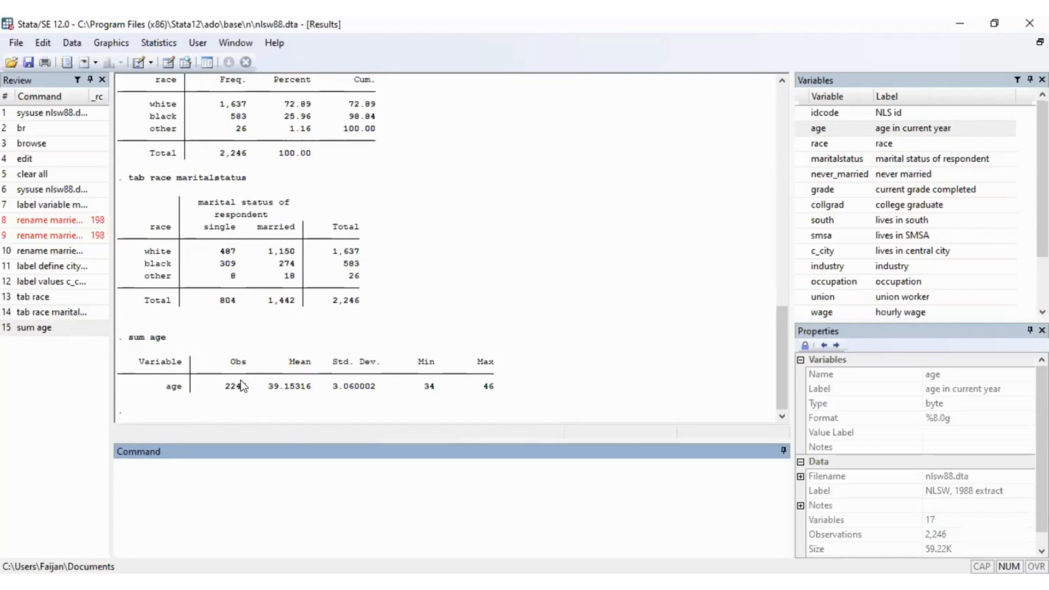
# Examine the observations, mean, standard deviation, minimum and maximum of age in the summary output
pyautogui.moveTo(225, 386); pyautogui.dragTo(247, 386)
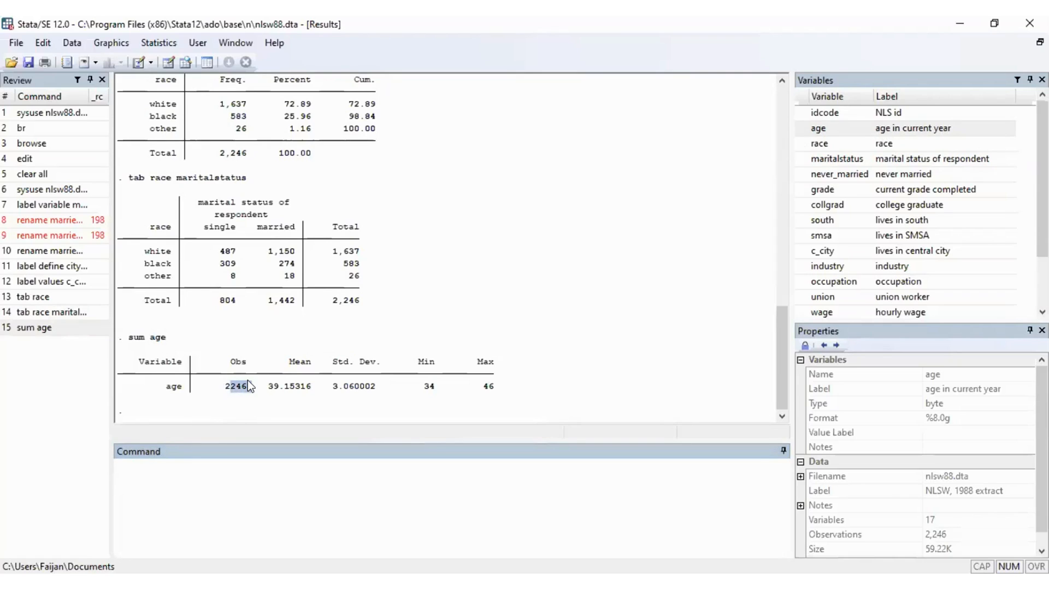
pyautogui.click(273, 387)
pyautogui.moveTo(290, 385); pyautogui.dragTo(309, 386)
pyautogui.moveTo(268, 386); pyautogui.dragTo(277, 386)
pyautogui.click(327, 389)
pyautogui.click(430, 379)
pyautogui.moveTo(477, 384); pyautogui.dragTo(496, 386)
pyautogui.moveTo(419, 362); pyautogui.dragTo(495, 363)
pyautogui.scroll(3, 391, 284)
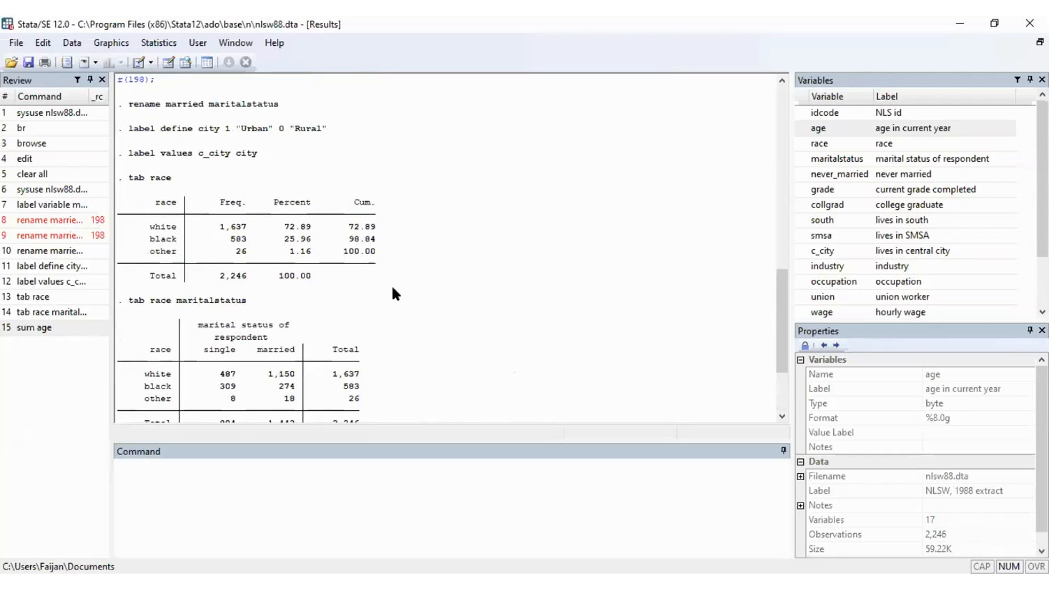
pyautogui.scroll(-3, 392, 284)
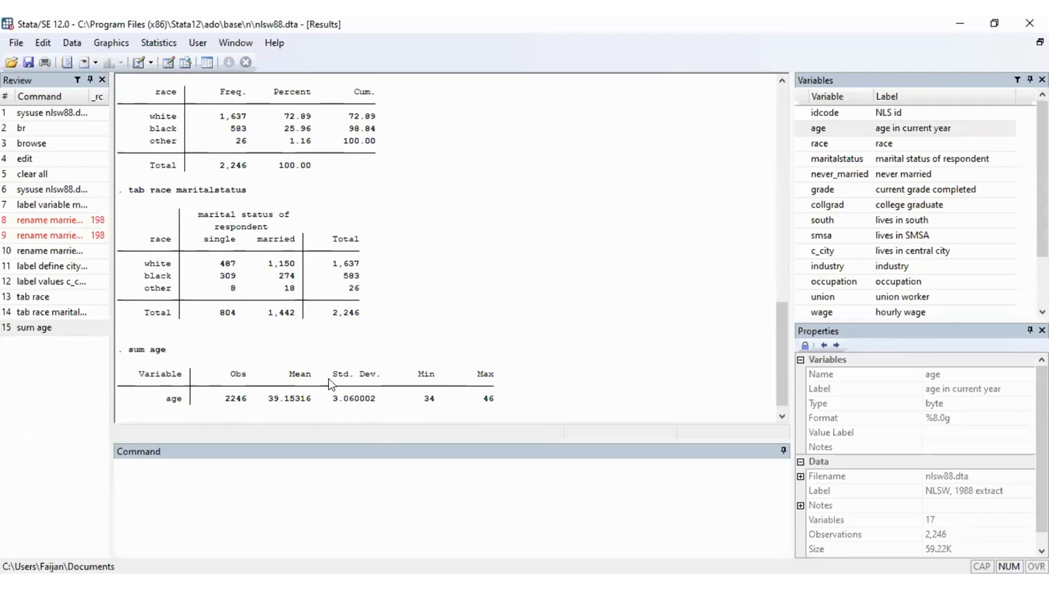
pyautogui.moveTo(329, 379); pyautogui.dragTo(385, 373)
pyautogui.click(343, 405)
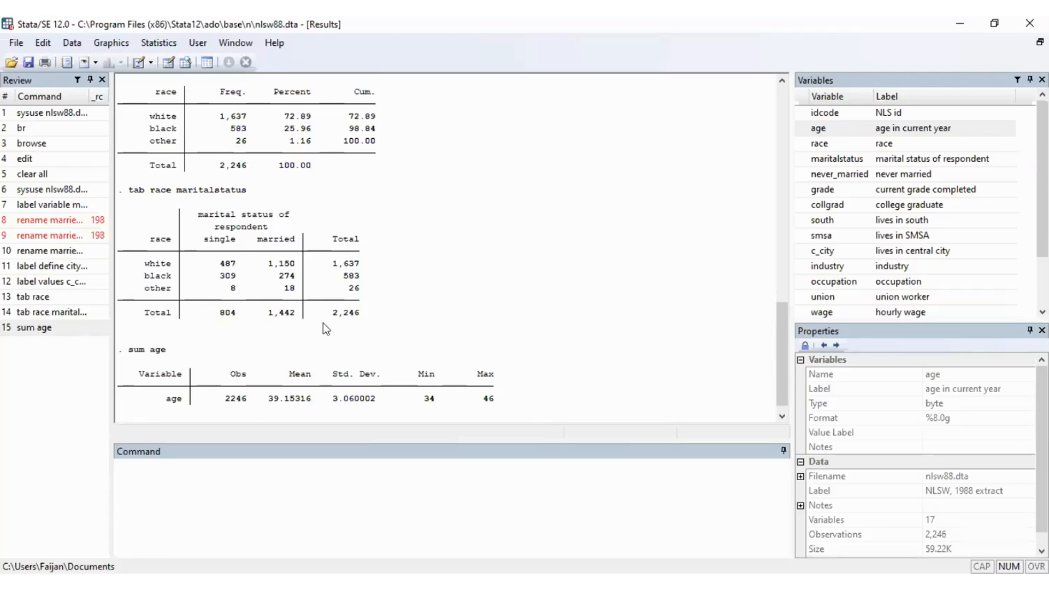
pyautogui.click(209, 480)
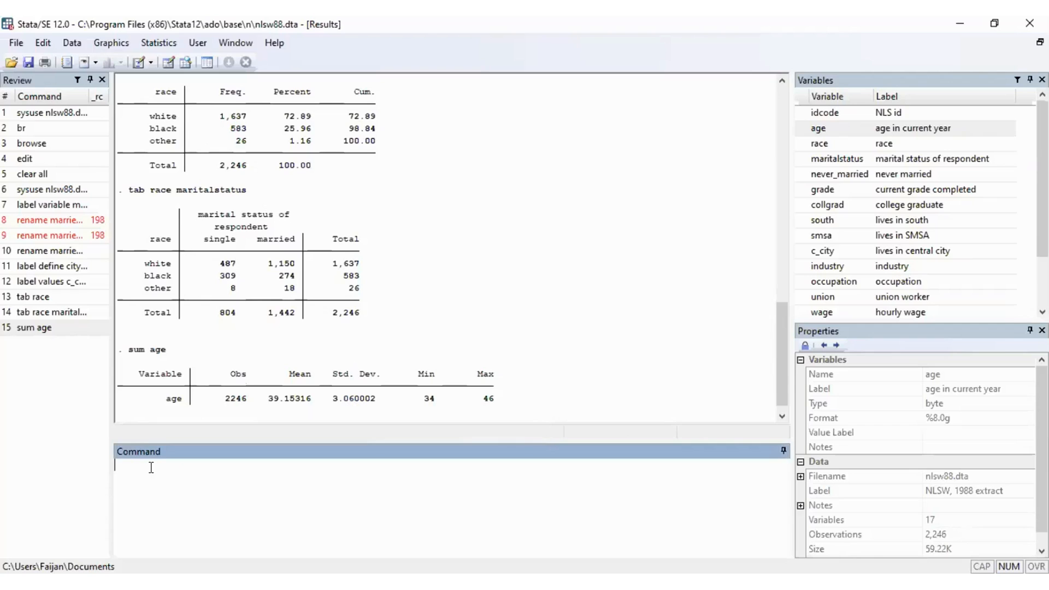
# Draw a pie chart by categories with maritalstatus as the category variable, and minimize the resulting graph window
pyautogui.click(112, 42)
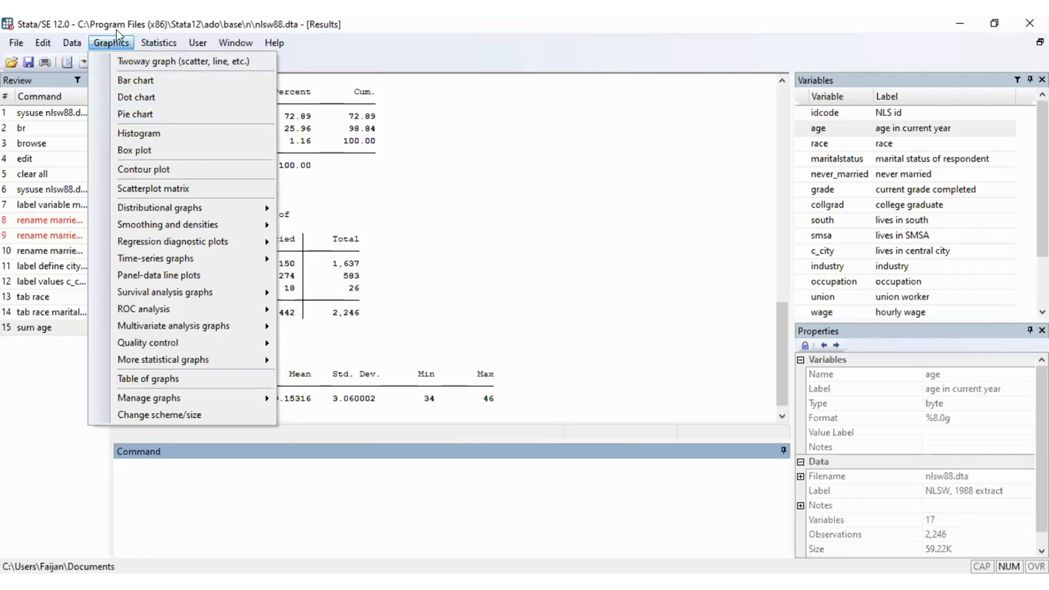
pyautogui.click(144, 110)
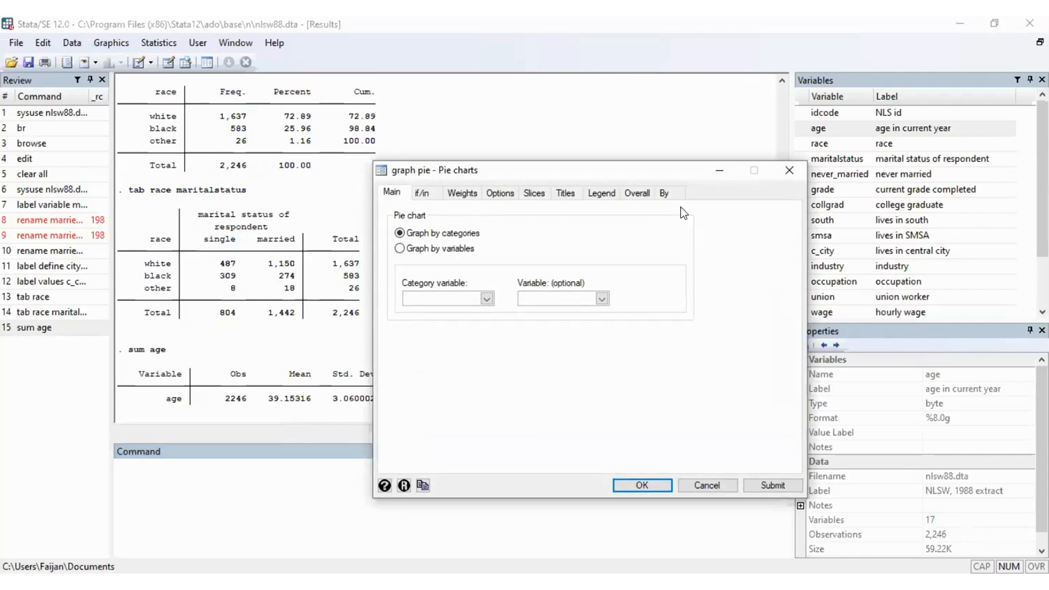
pyautogui.click(487, 299)
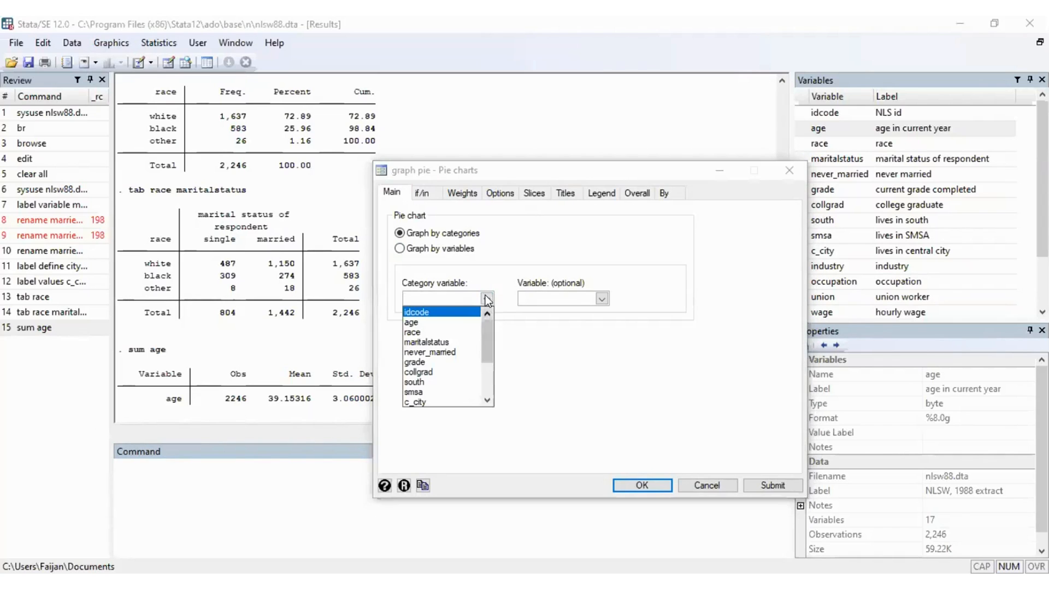
pyautogui.click(427, 342)
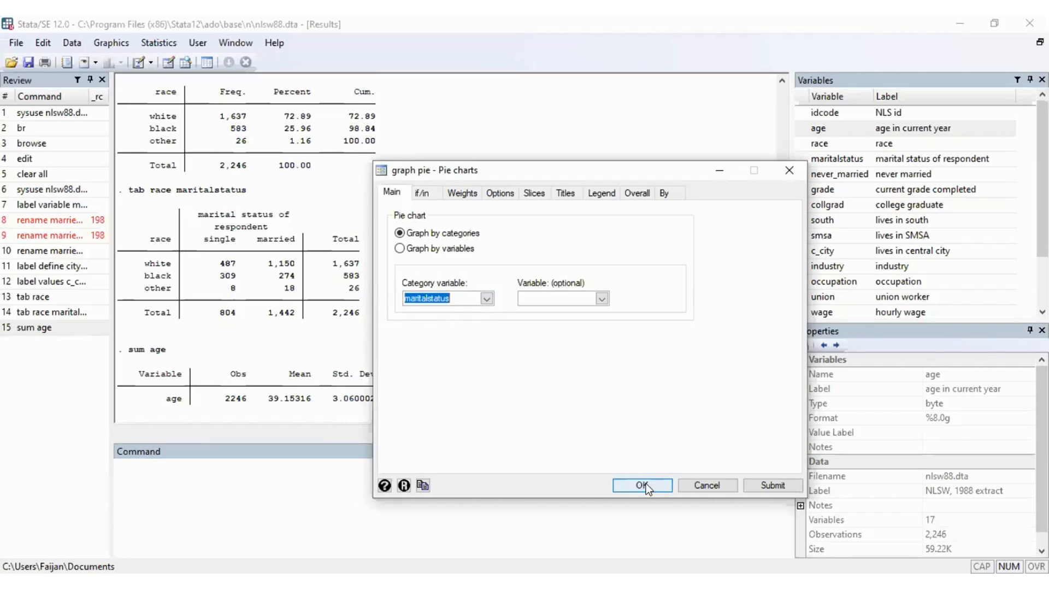
pyautogui.click(768, 483)
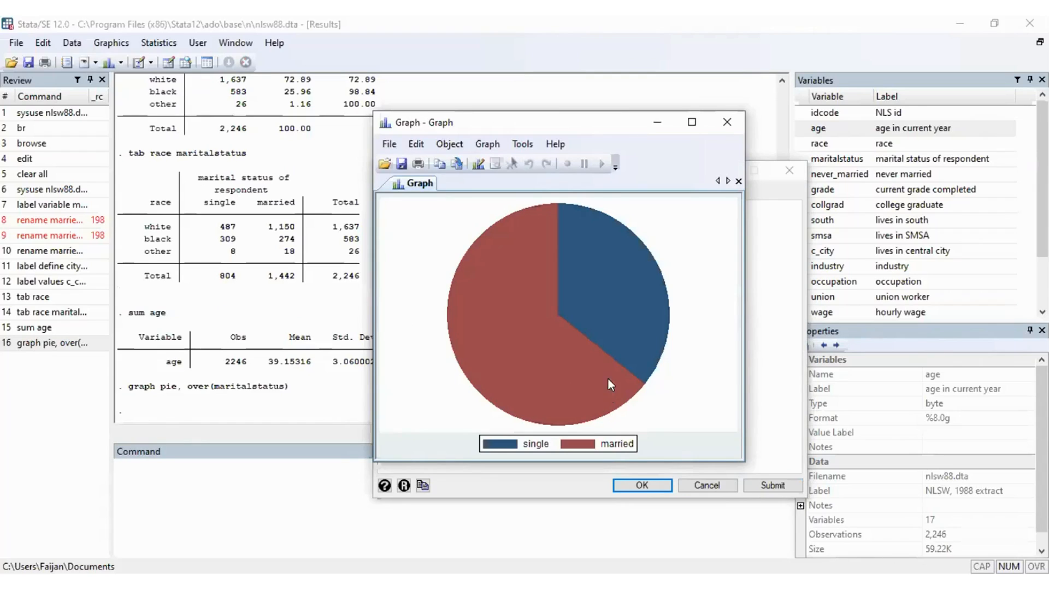
pyautogui.click(657, 118)
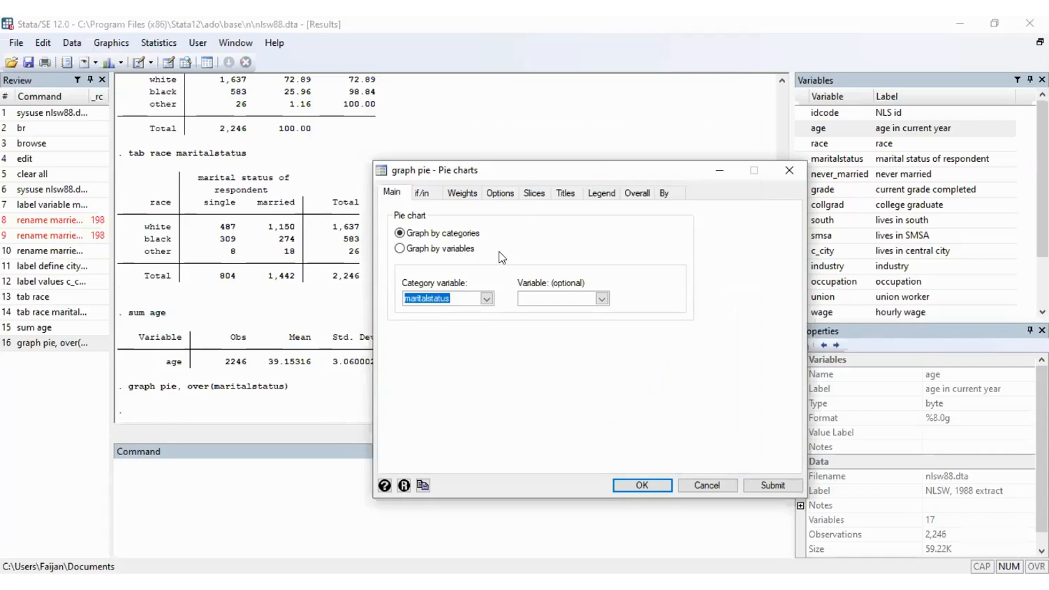
# Set the label type of all pie slices to Percent and accept the label properties
pyautogui.click(534, 194)
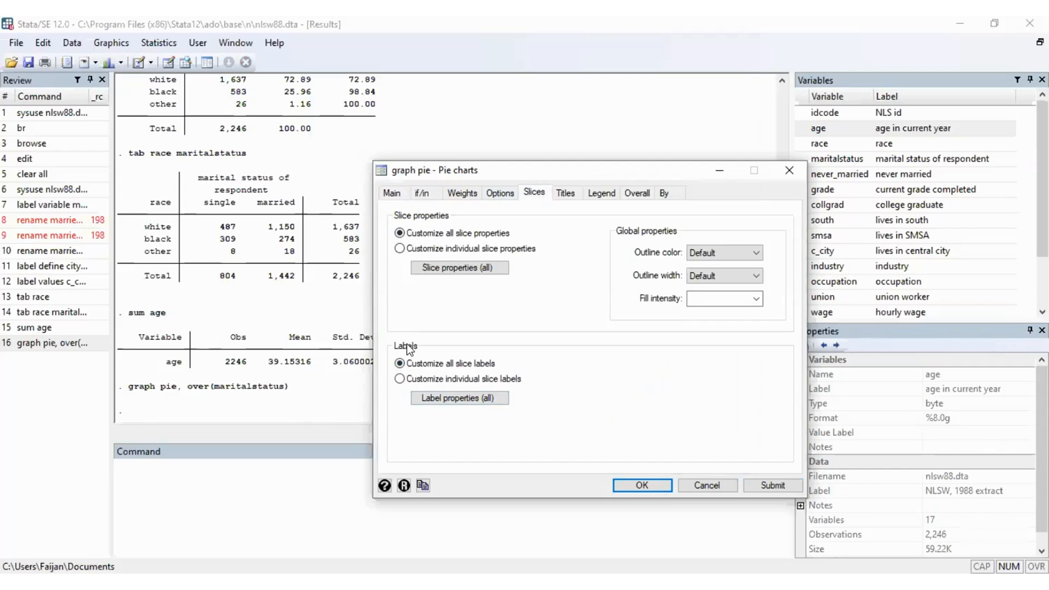
pyautogui.click(466, 399)
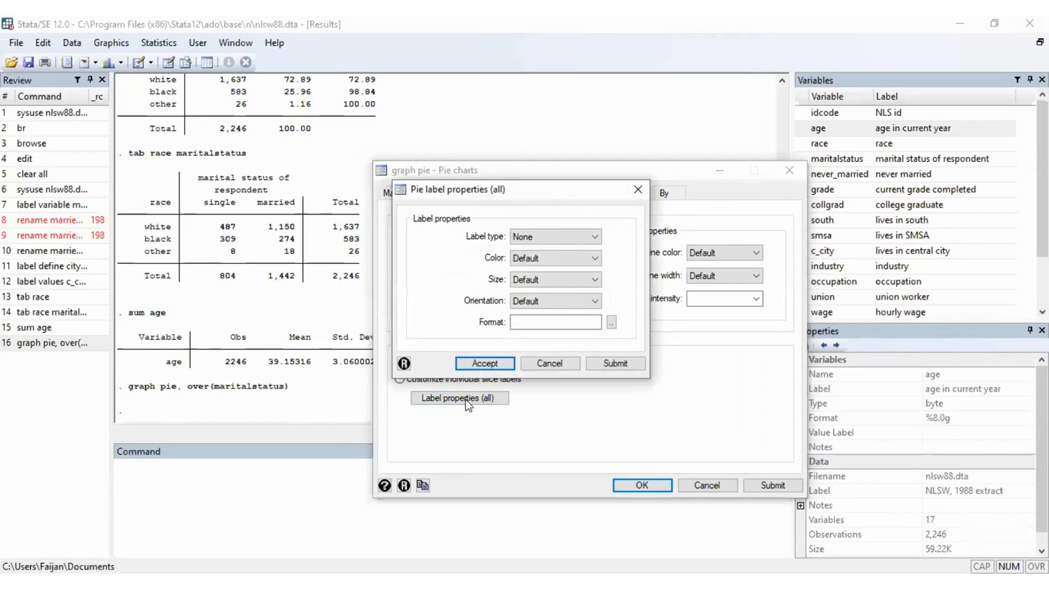
pyautogui.click(589, 234)
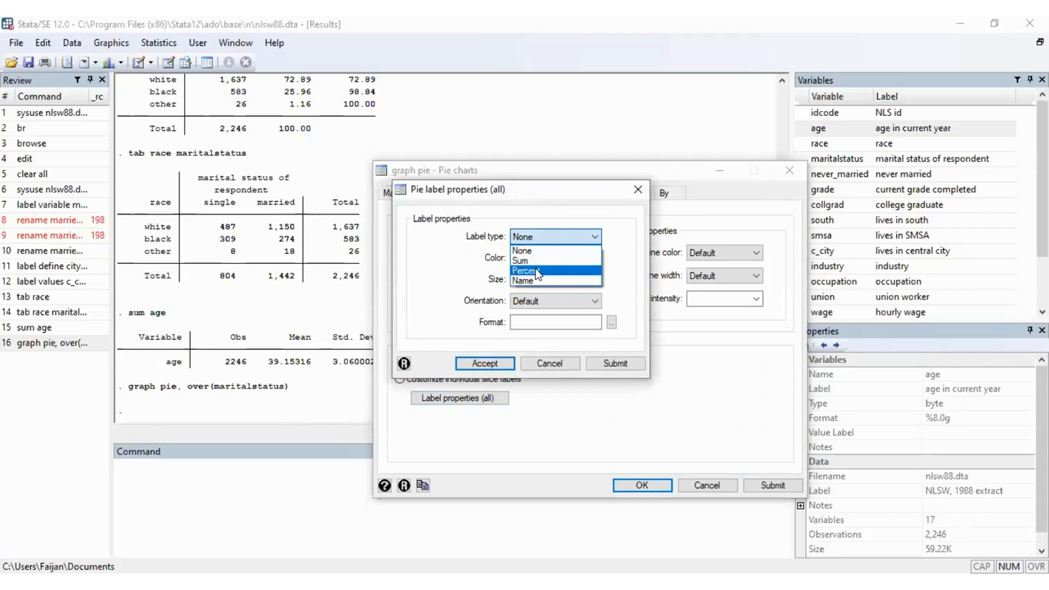
pyautogui.click(536, 272)
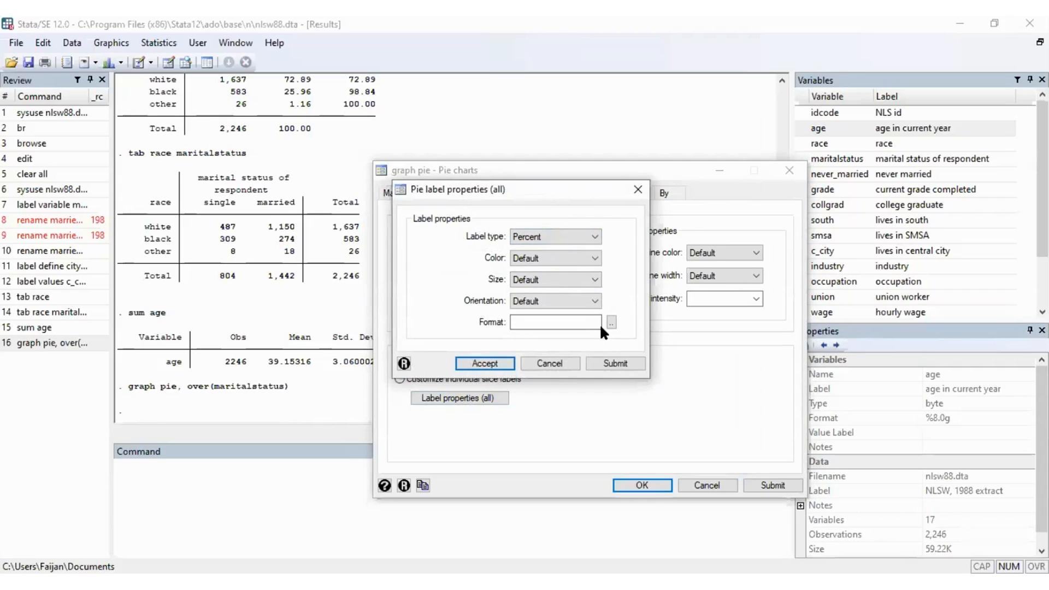
pyautogui.click(484, 363)
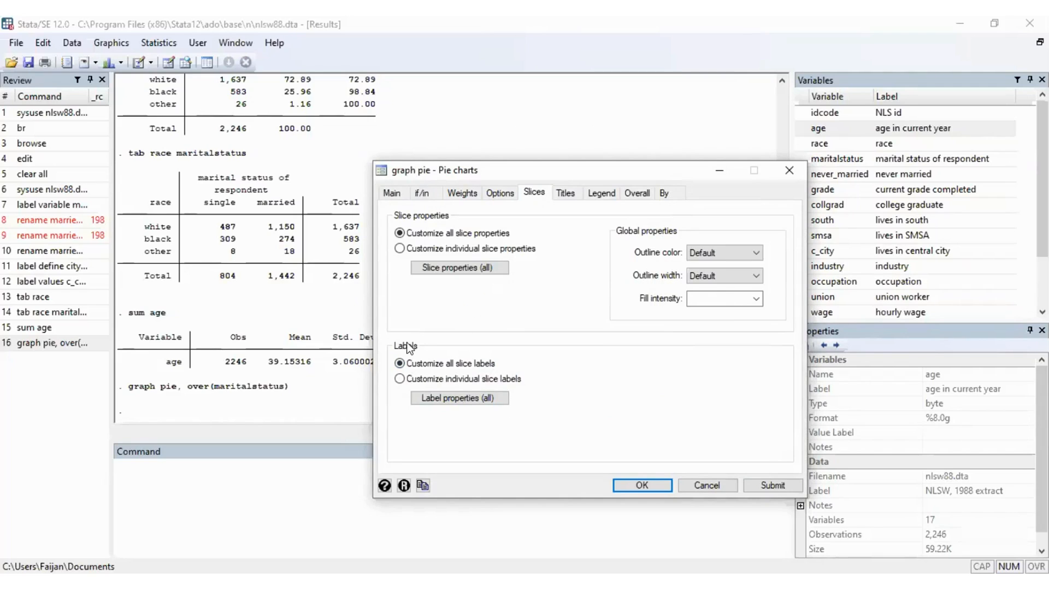
# Reconfirm Percent as the label type for all slices, redraw the pie chart and minimize the graph window
pyautogui.click(448, 399)
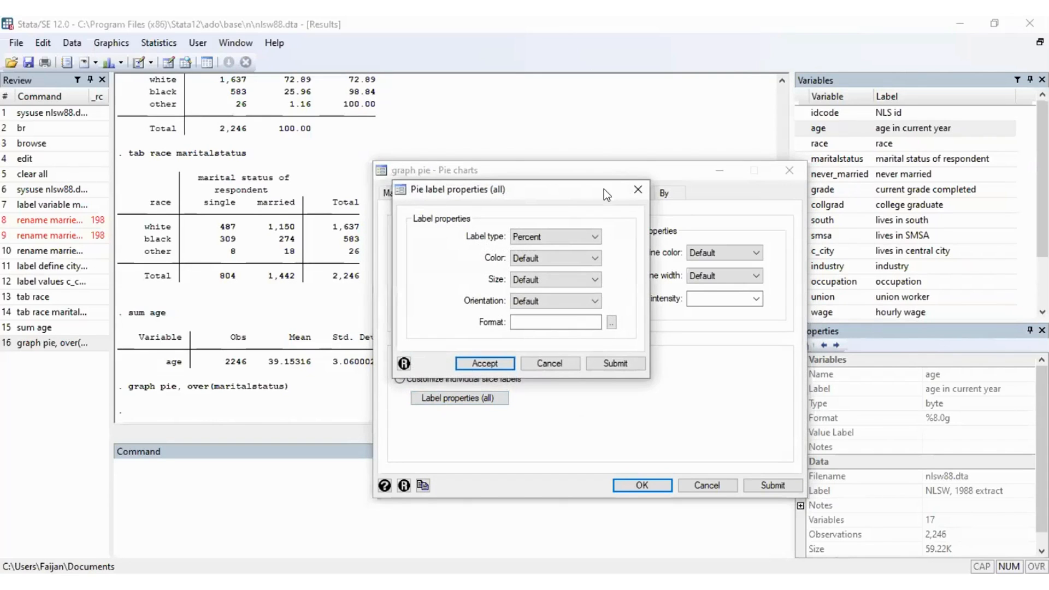
pyautogui.click(590, 236)
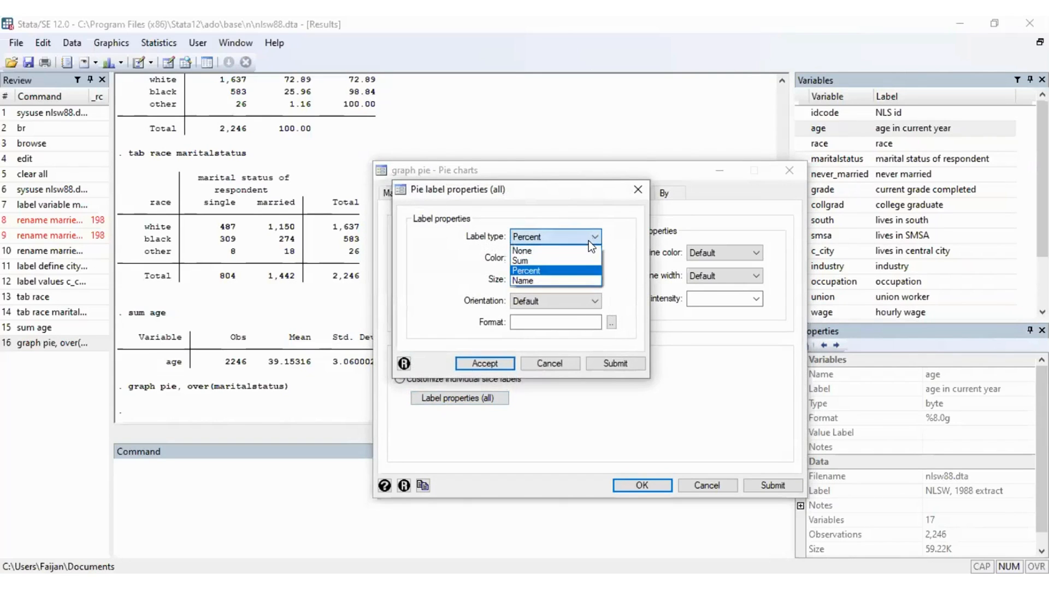
pyautogui.click(532, 268)
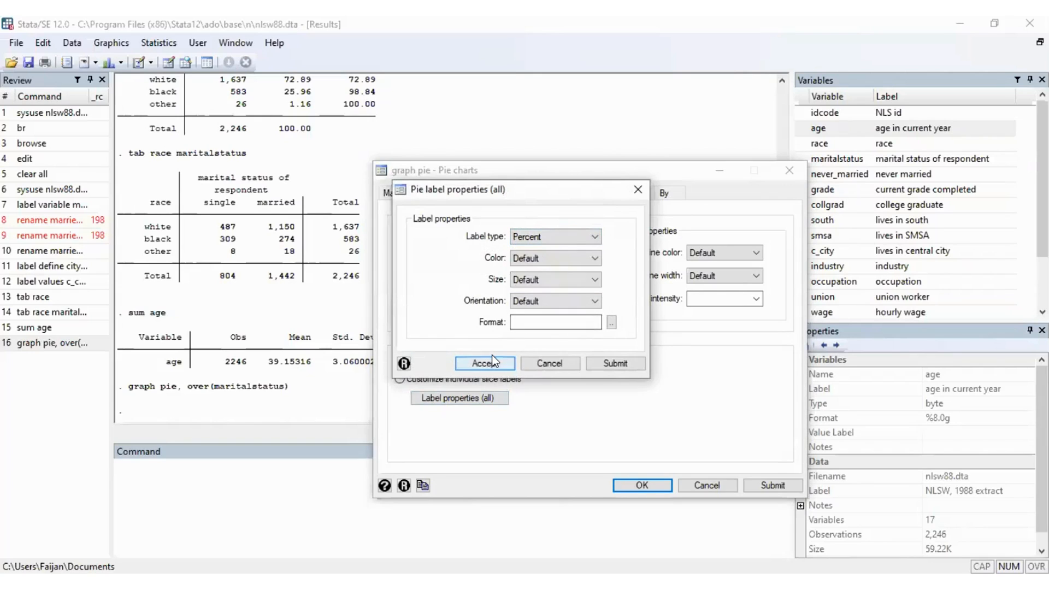
pyautogui.click(492, 358)
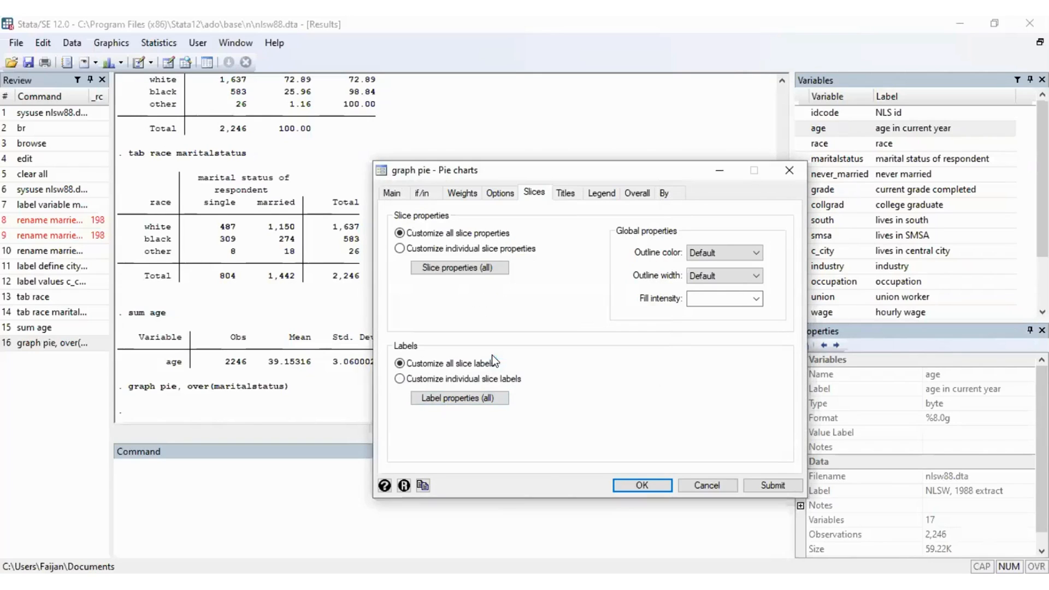
pyautogui.click(771, 485)
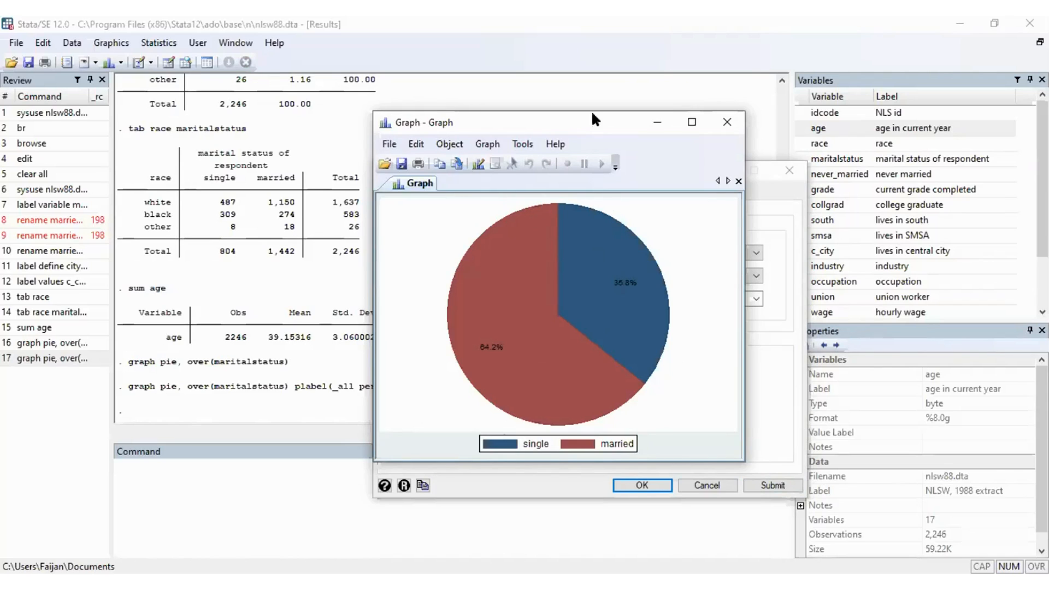
pyautogui.click(654, 121)
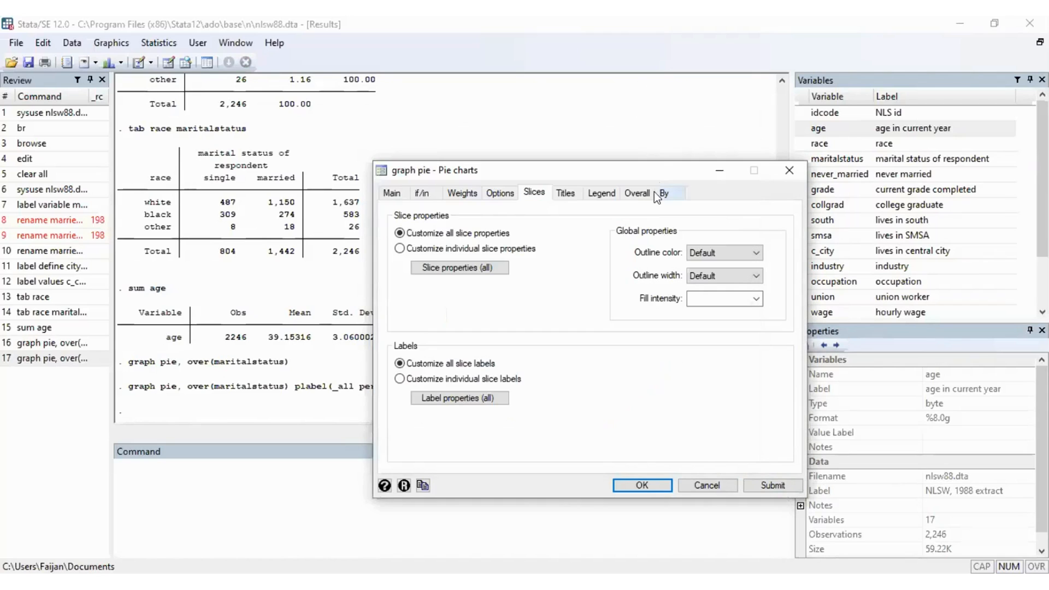
# Add the title "Marital Status of Respondent" to the pie chart, draw it and close the resulting graph window
pyautogui.click(566, 194)
pyautogui.click(532, 235)
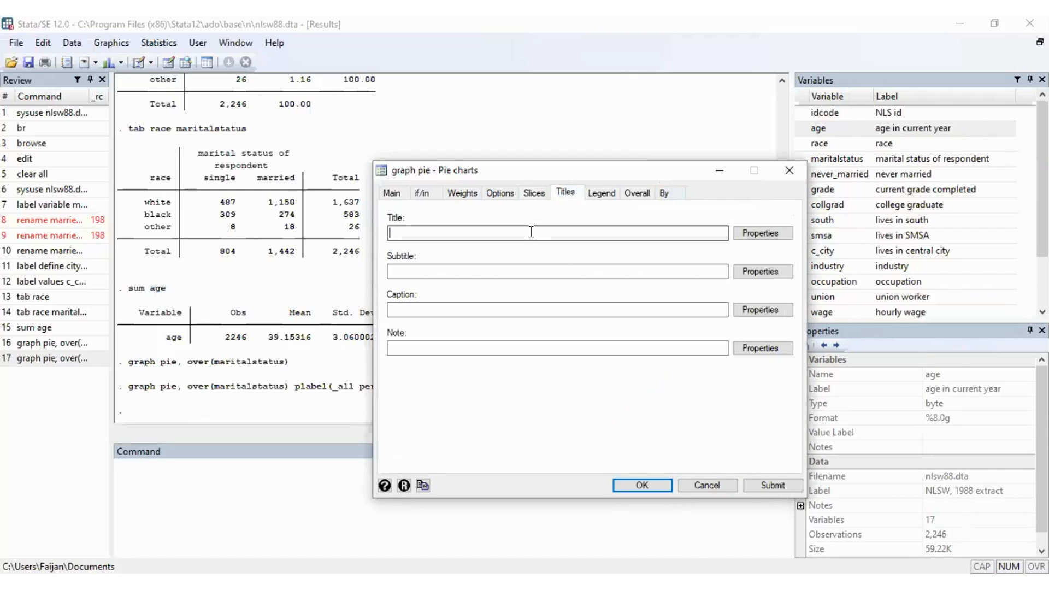
pyautogui.write('Marital Status ')
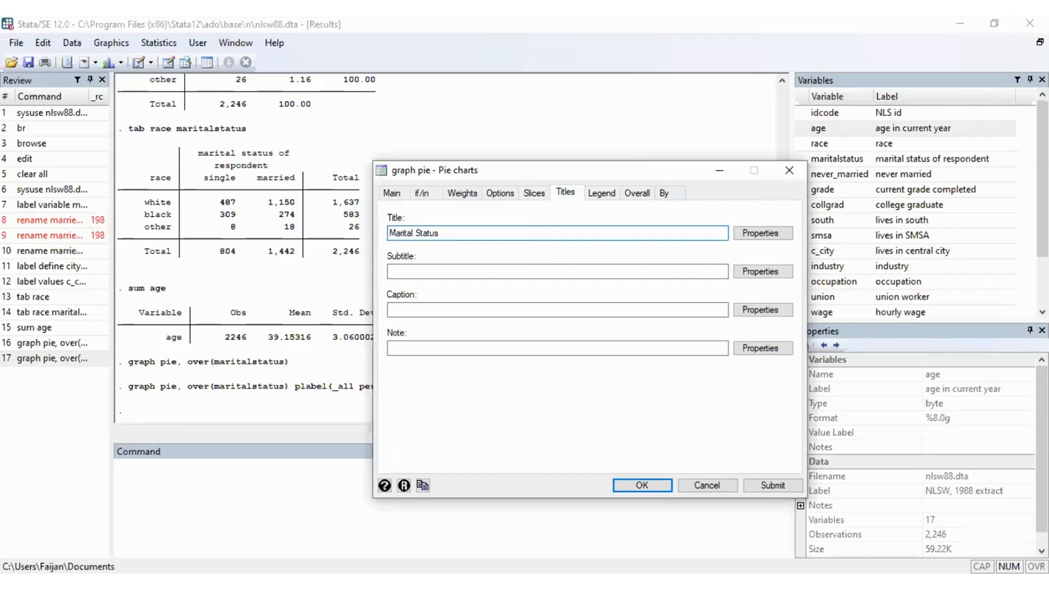
pyautogui.write('of Respondent')
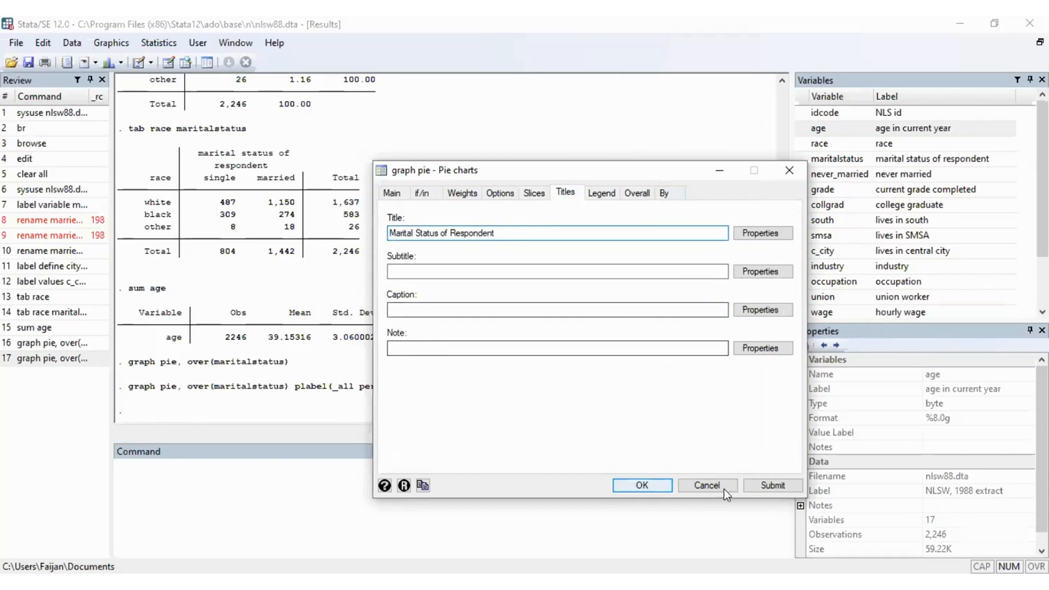
pyautogui.click(646, 482)
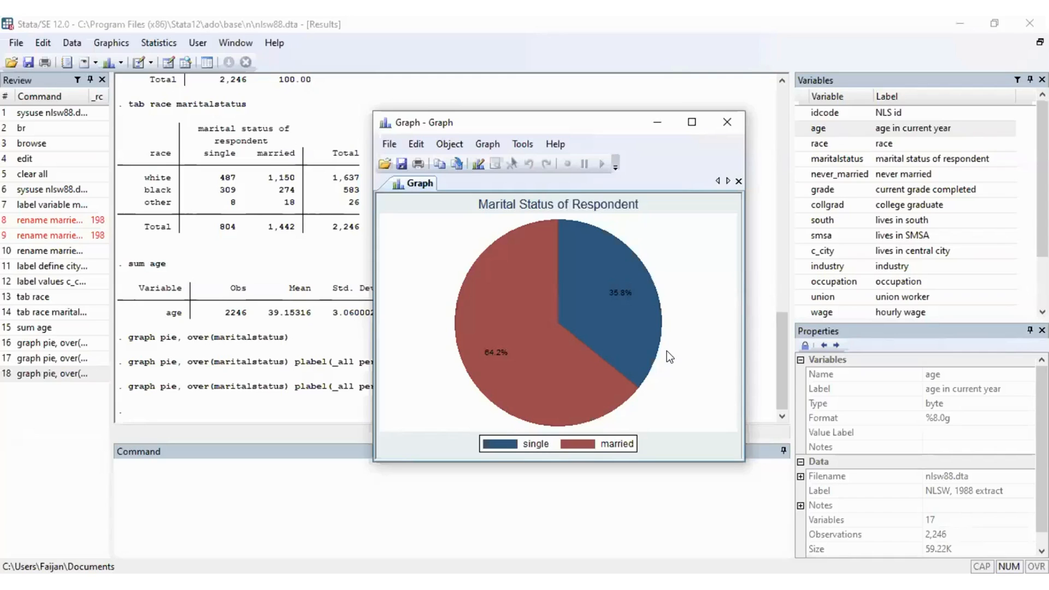
pyautogui.click(730, 121)
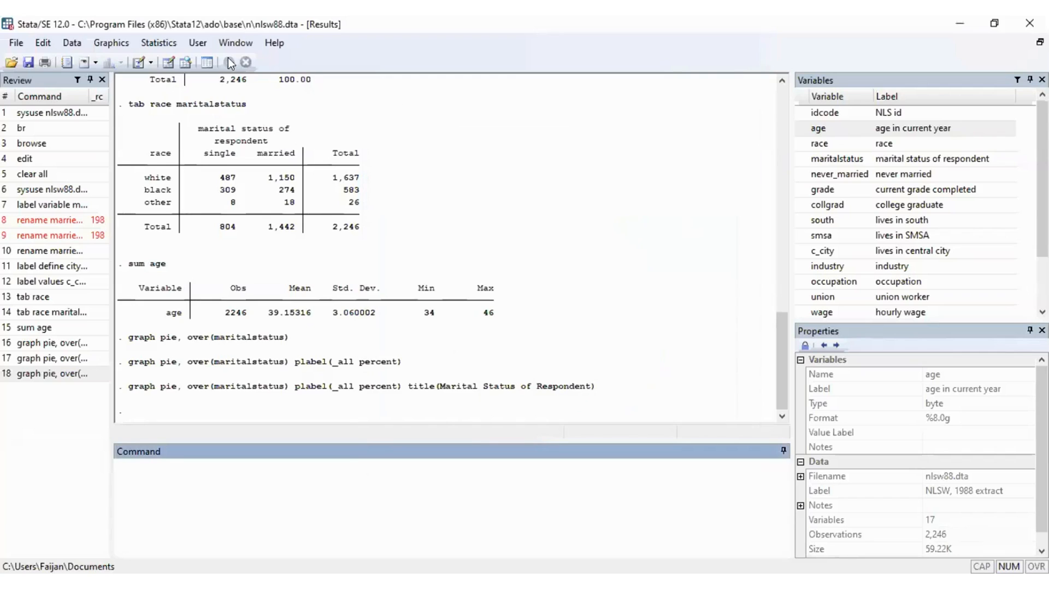
# Start another pie chart graphed by categories and choose maritalstatus as the category variable
pyautogui.click(118, 44)
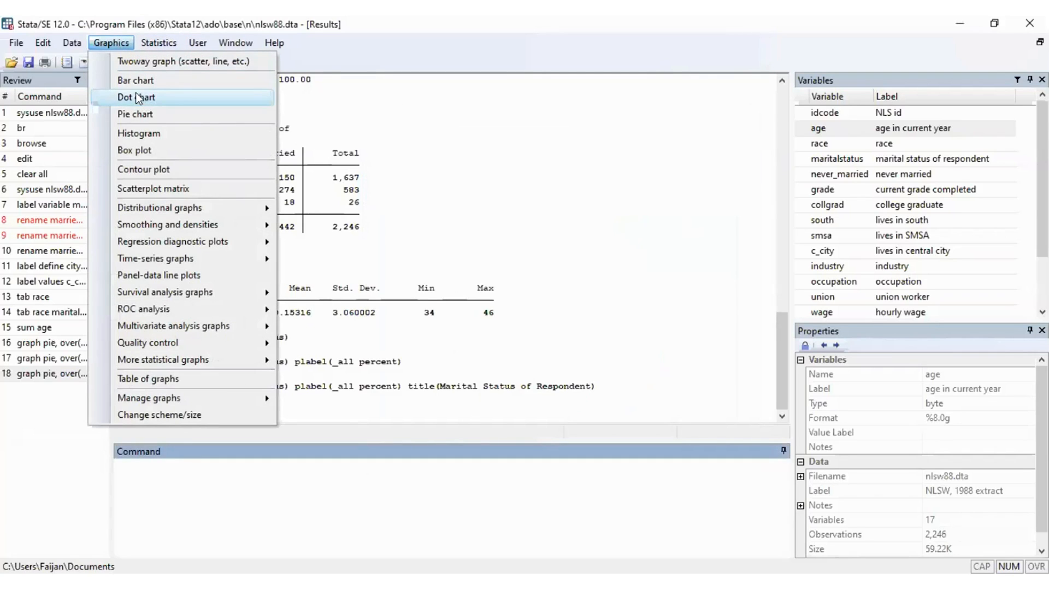
pyautogui.click(158, 112)
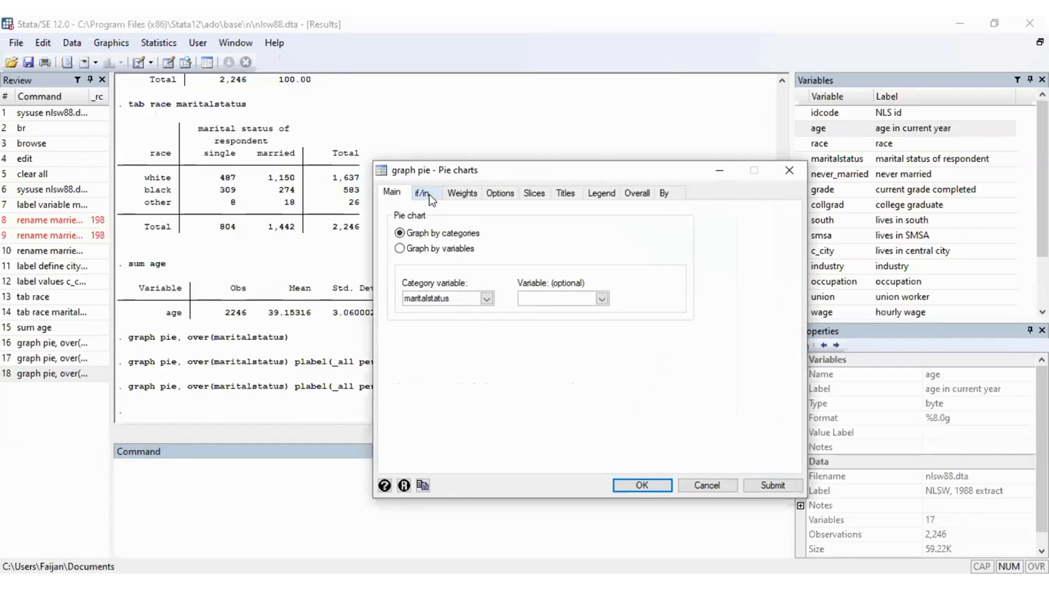
pyautogui.click(487, 297)
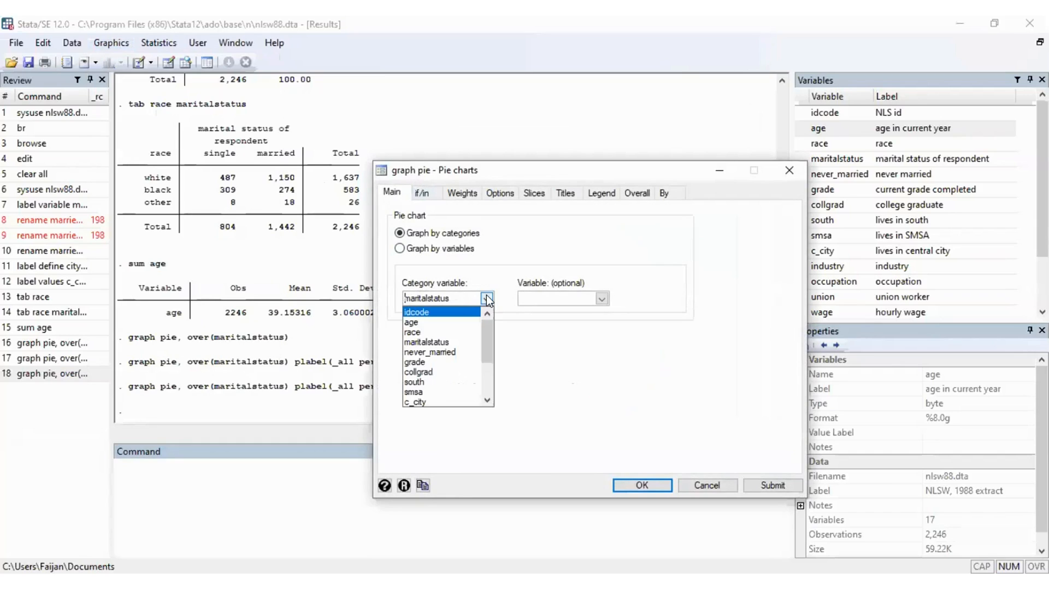
pyautogui.click(438, 343)
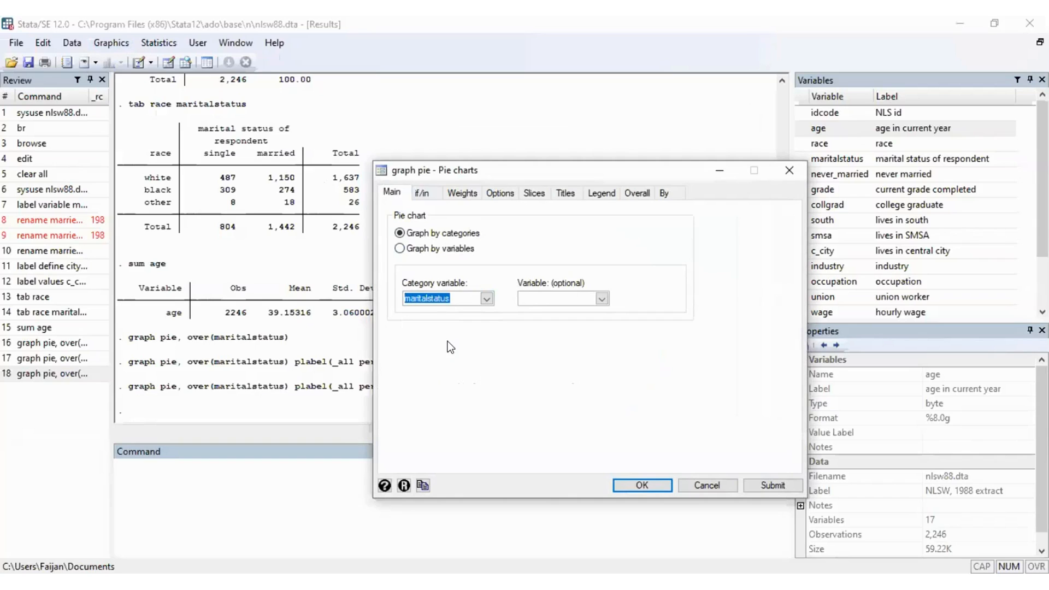
# Reselect Percent as the label type for all pie slices and accept the label properties
pyautogui.click(537, 190)
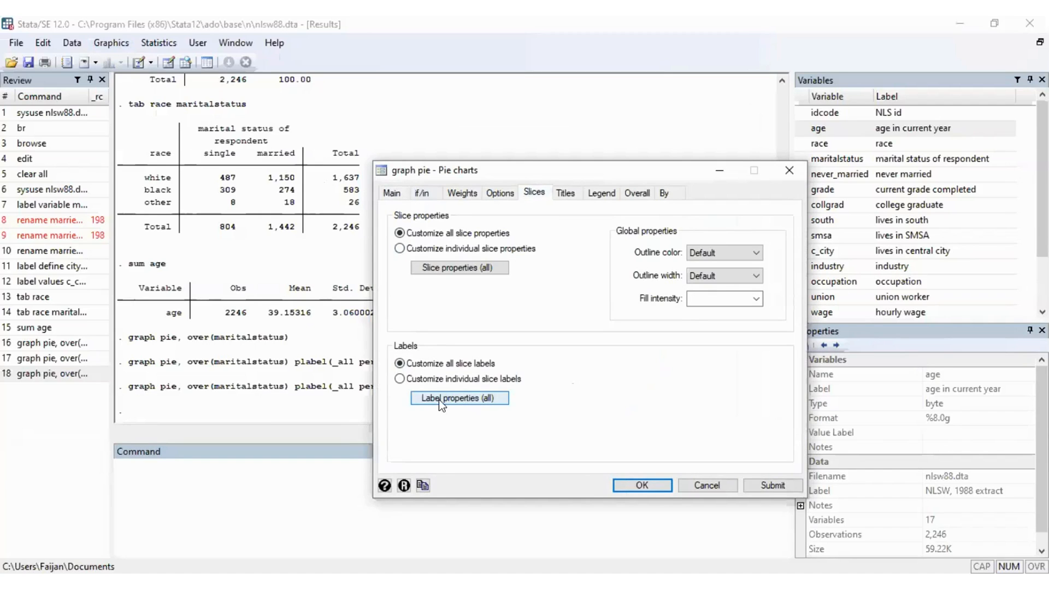
pyautogui.click(456, 399)
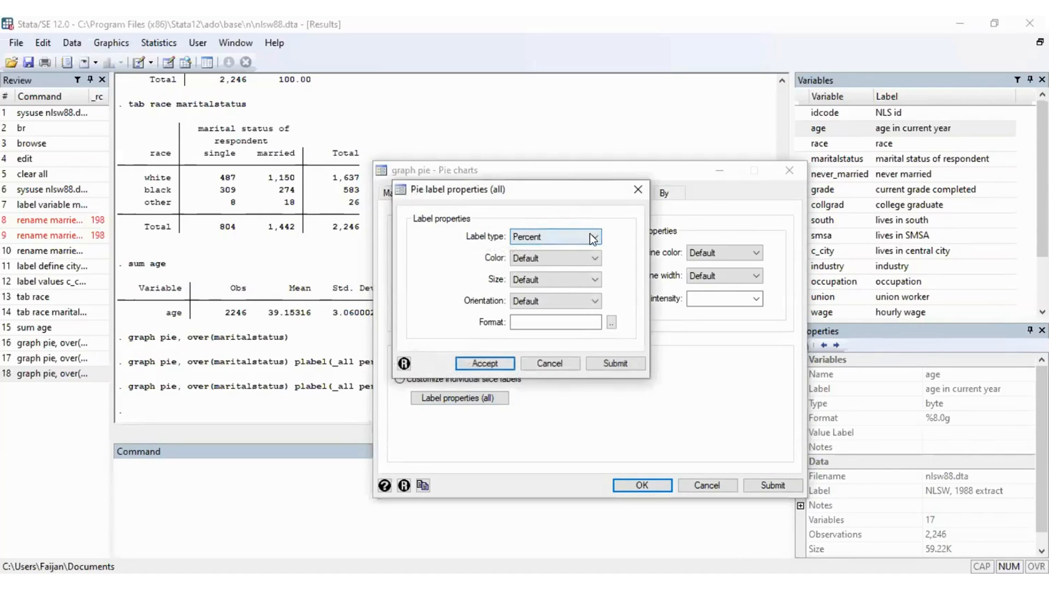
pyautogui.click(589, 235)
pyautogui.click(556, 249)
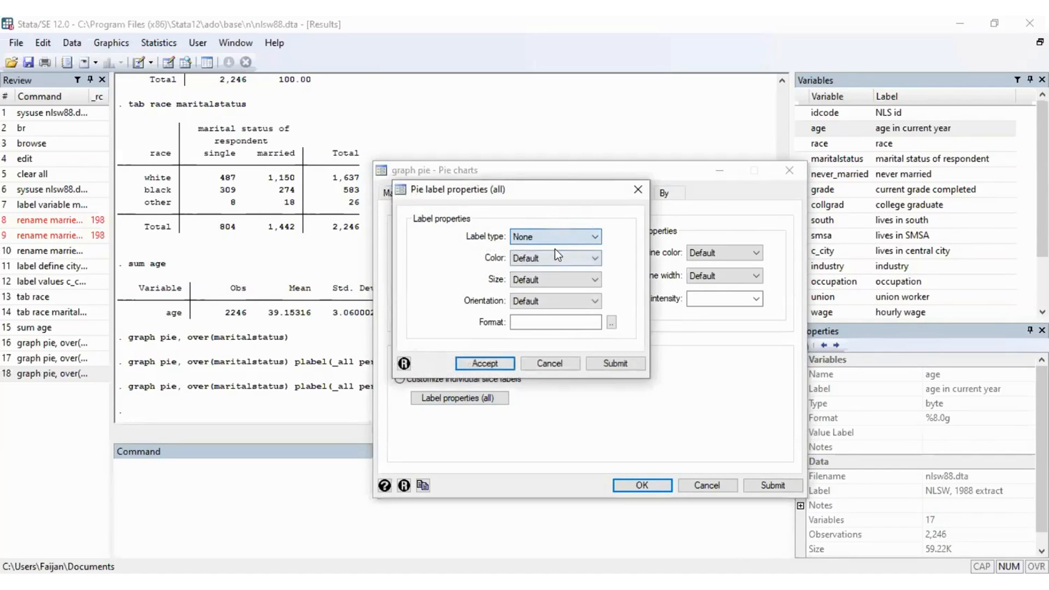
pyautogui.click(595, 242)
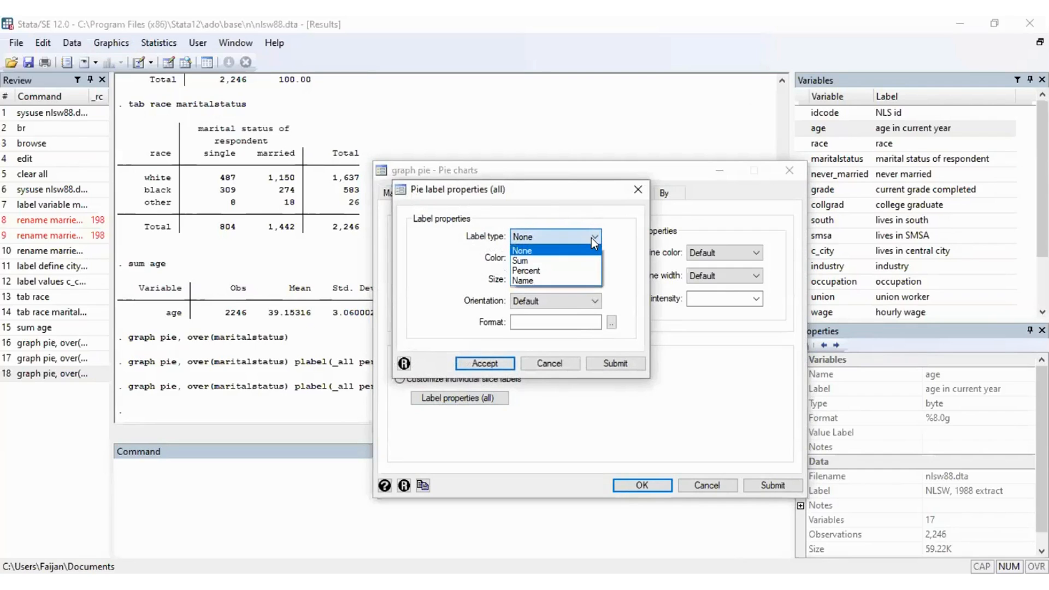
pyautogui.click(527, 270)
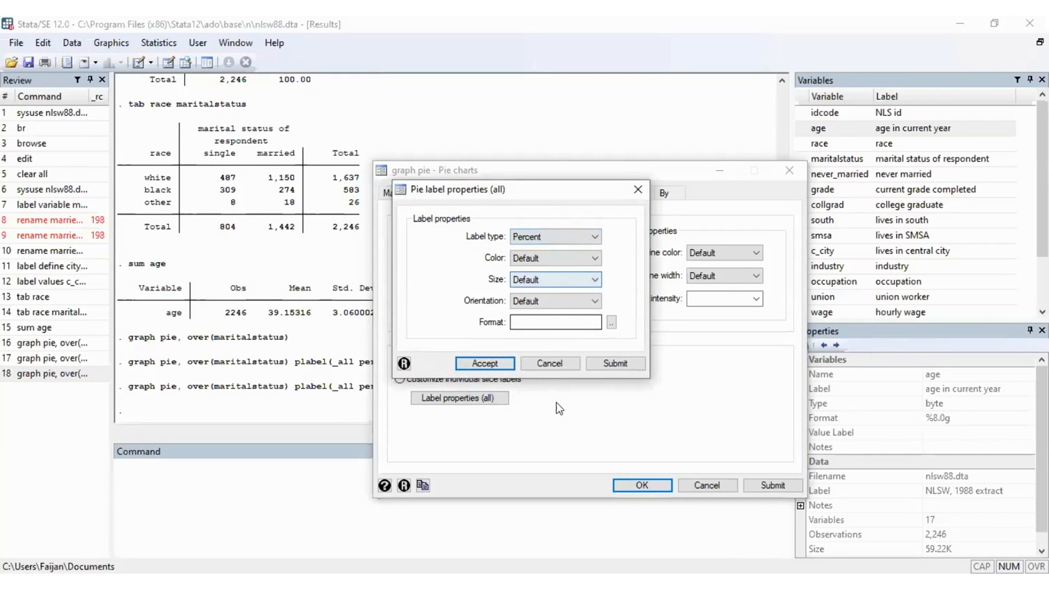
pyautogui.click(492, 358)
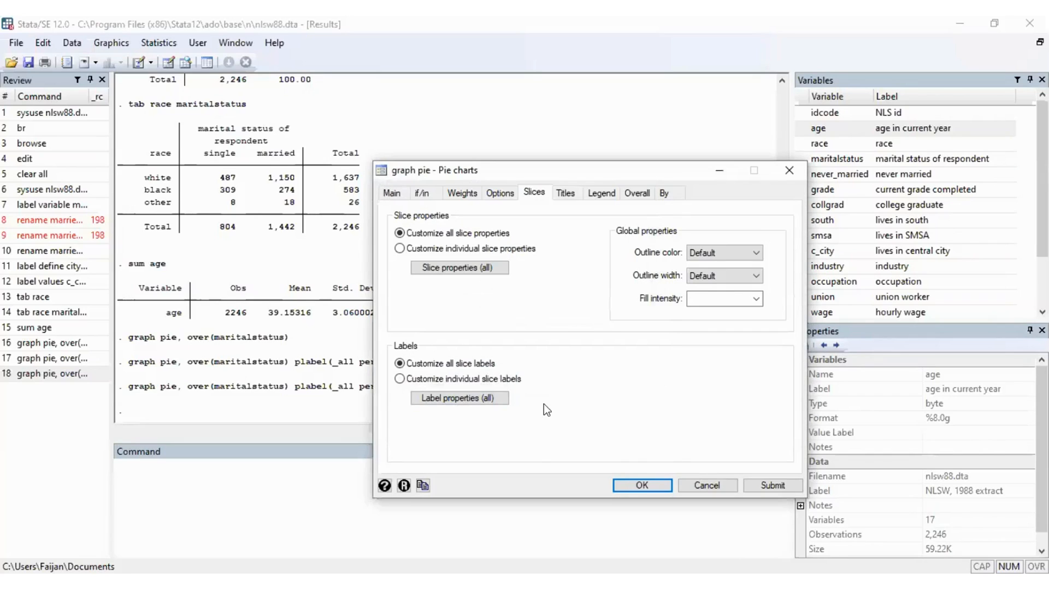
# Submit the titled marital status pie chart, and close both the graph window and the pie chart dialog
pyautogui.click(745, 479)
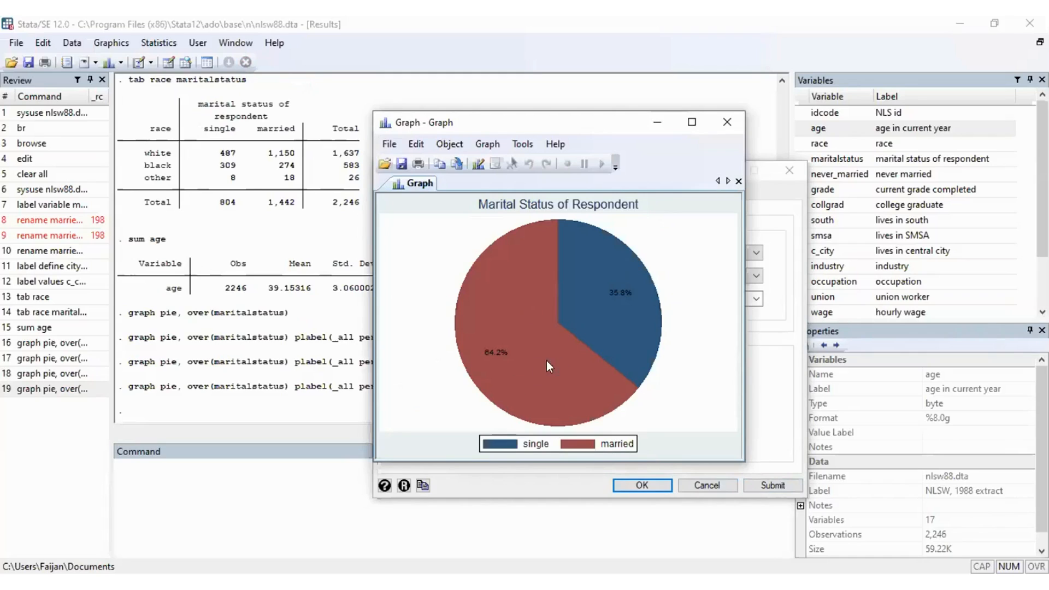
pyautogui.click(727, 121)
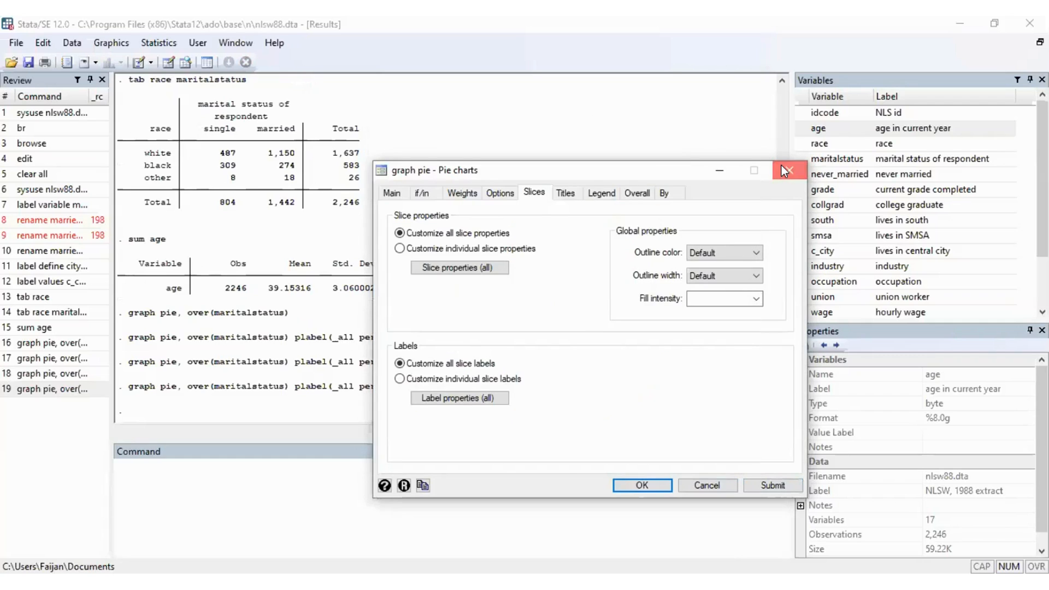
pyautogui.click(786, 171)
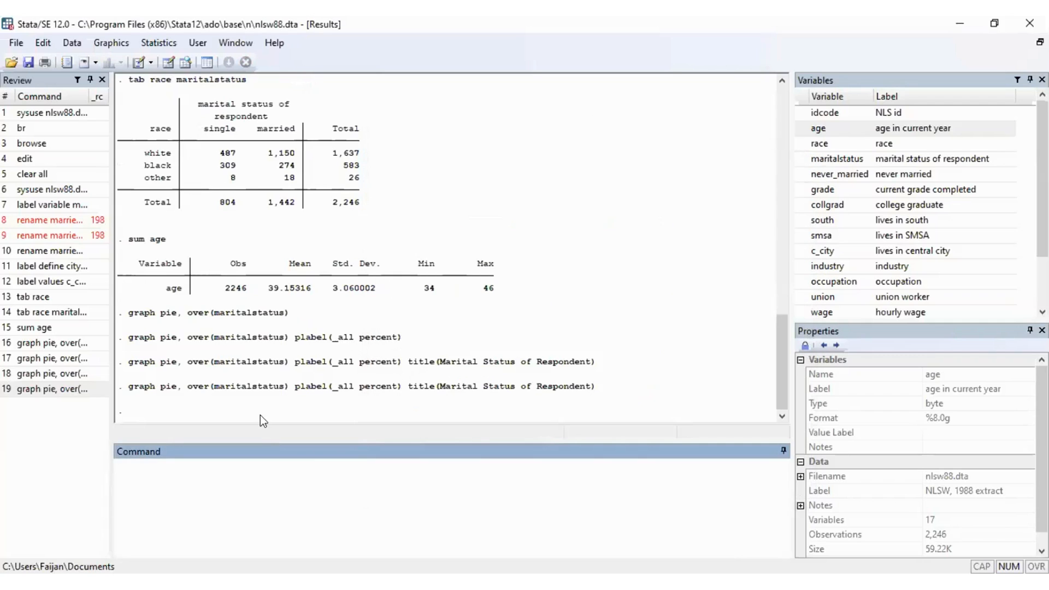
# Highlight the first graph pie command containing the title option in the results output
pyautogui.moveTo(130, 360); pyautogui.dragTo(426, 363)
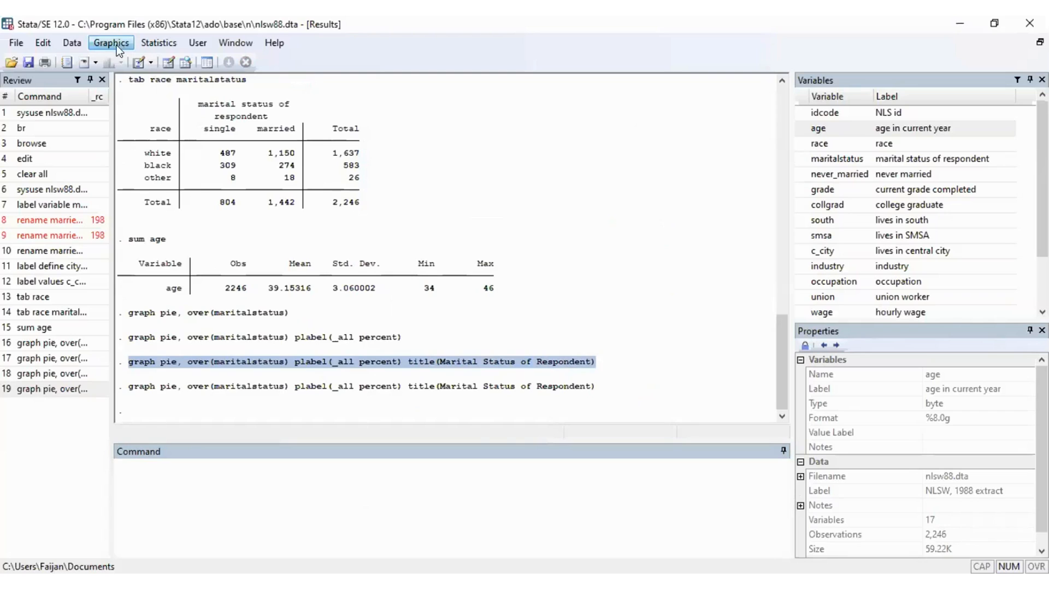
pyautogui.click(321, 379)
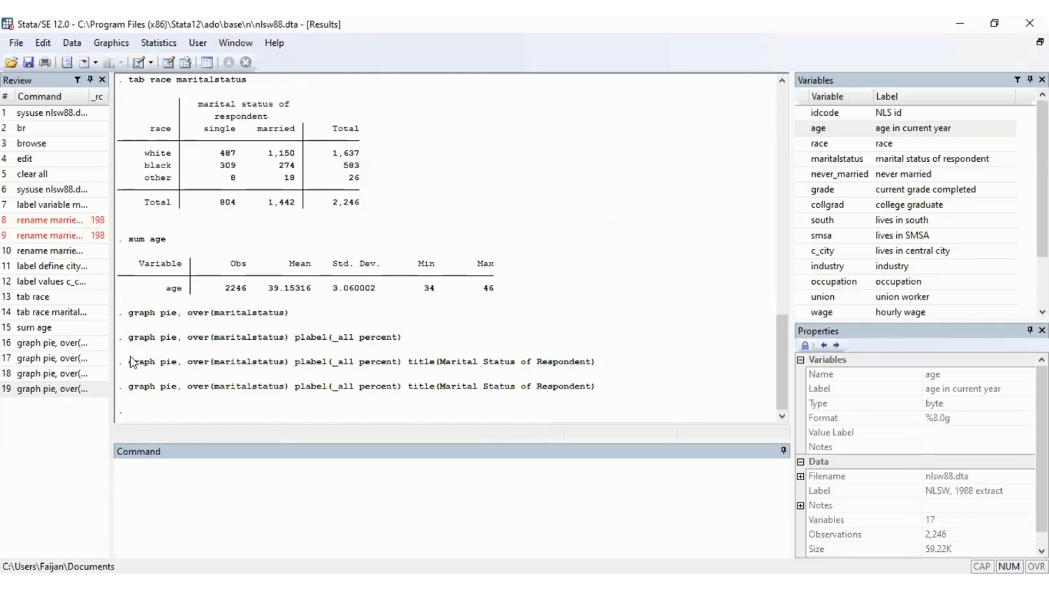
pyautogui.moveTo(131, 360); pyautogui.dragTo(596, 373)
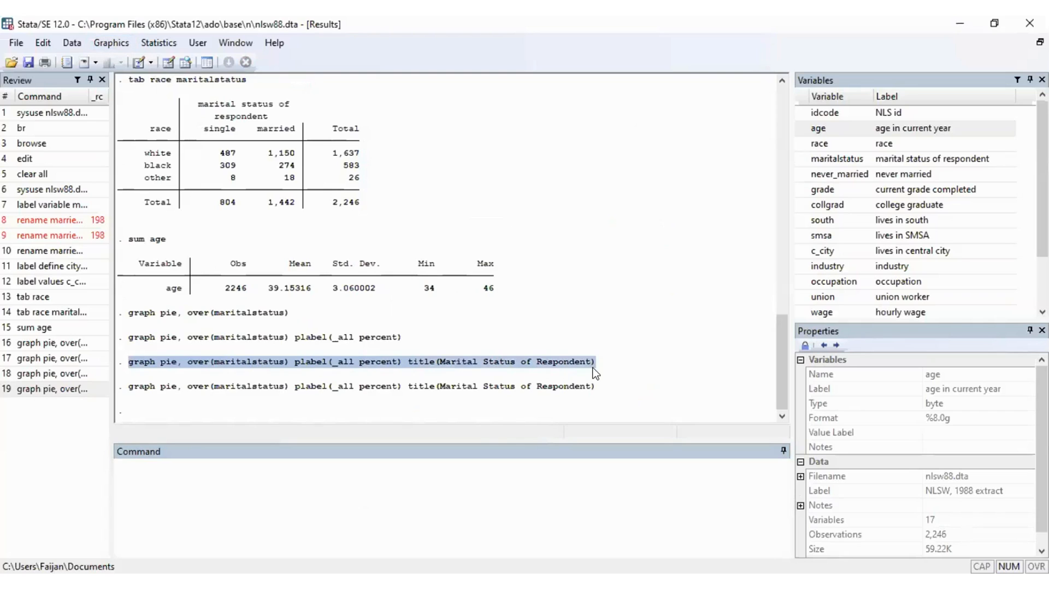
# Write the command "graph pie, over( maritalstatus)" without running it, inserting the variable name from the dataset's variable list
pyautogui.click(333, 491)
pyautogui.write('graph ')
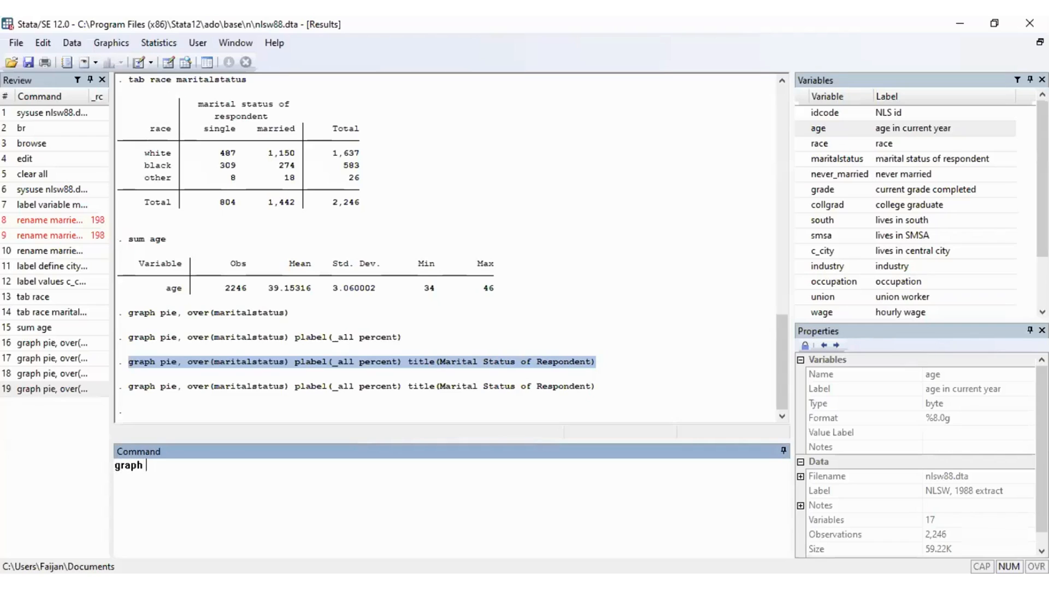
pyautogui.write('pie')
pyautogui.write(',')
pyautogui.doubleClick(163, 466)
pyautogui.click(289, 537)
pyautogui.write('over(')
pyautogui.doubleClick(831, 157)
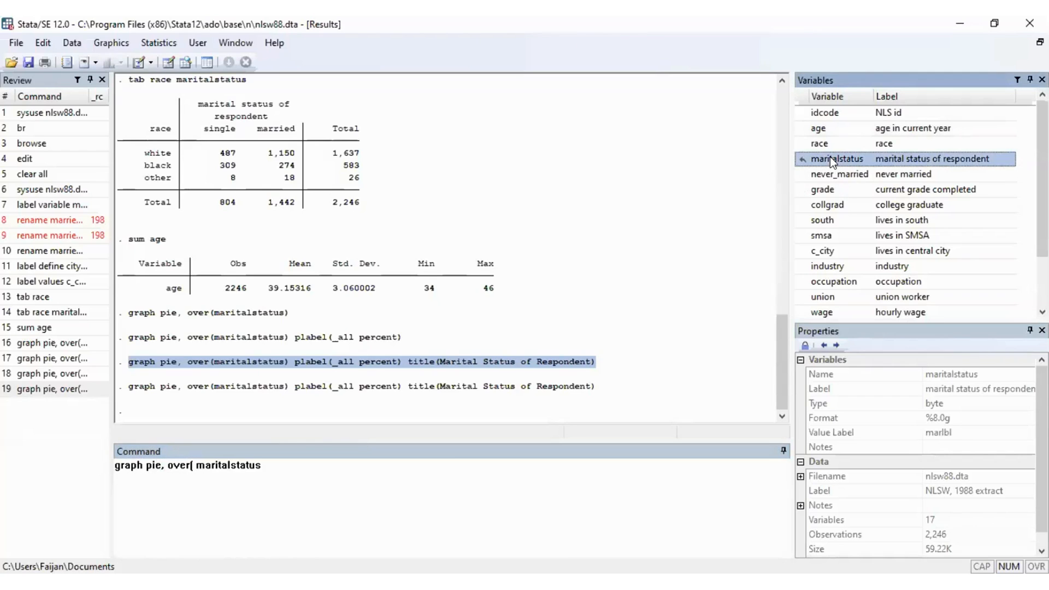
pyautogui.click(273, 469)
pyautogui.write(')')
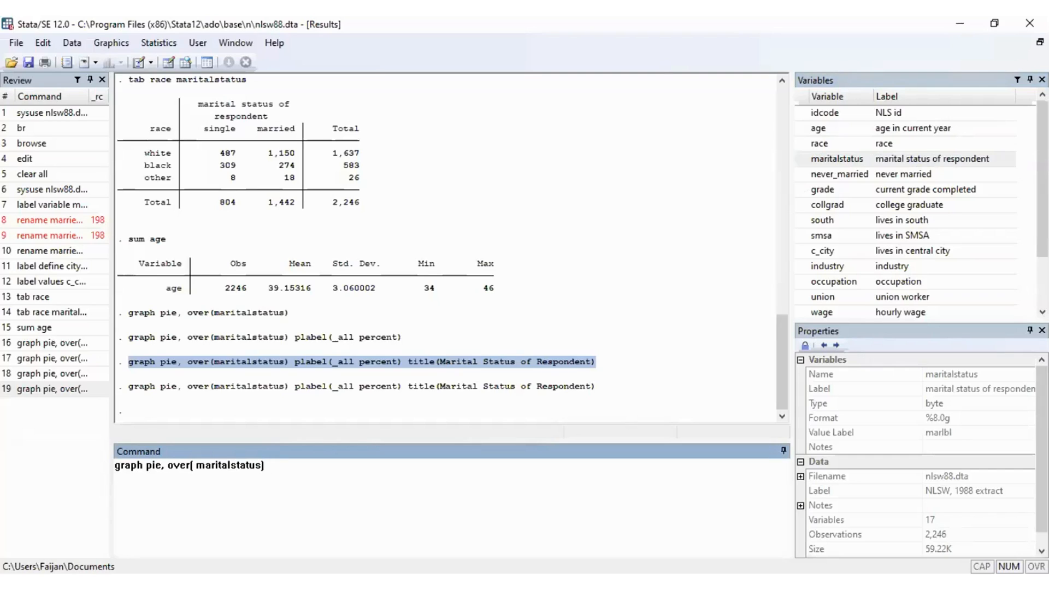
# Append "plabel(_all percent)" to the pie chart command, run it and close the resulting graph
pyautogui.write('plabek')
pyautogui.press('BackSpace')
pyautogui.write('l')
pyautogui.press('BackSpace')
pyautogui.write('(_all percent)')
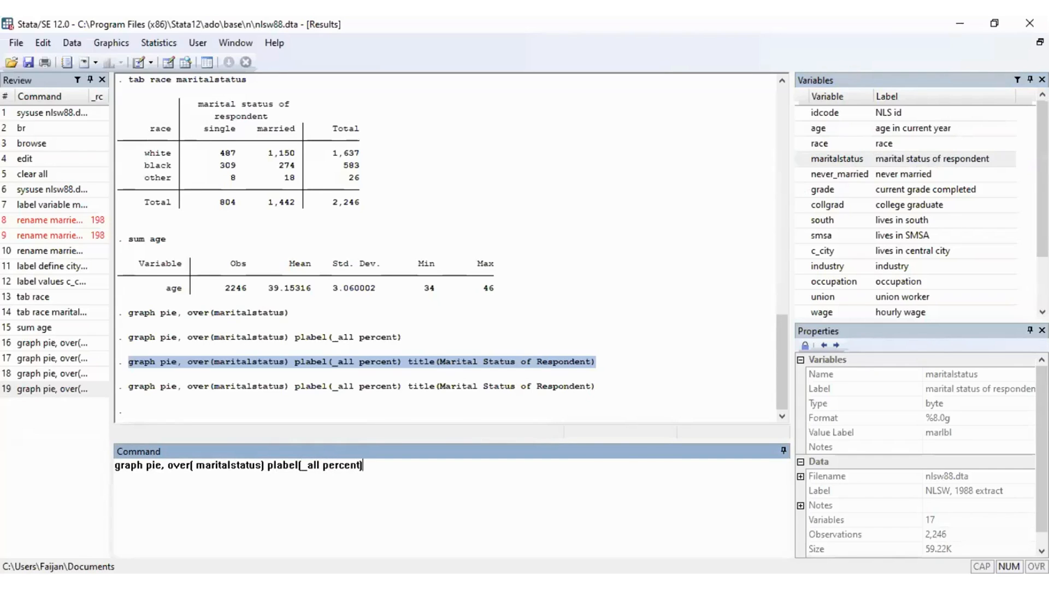
pyautogui.press('Return')
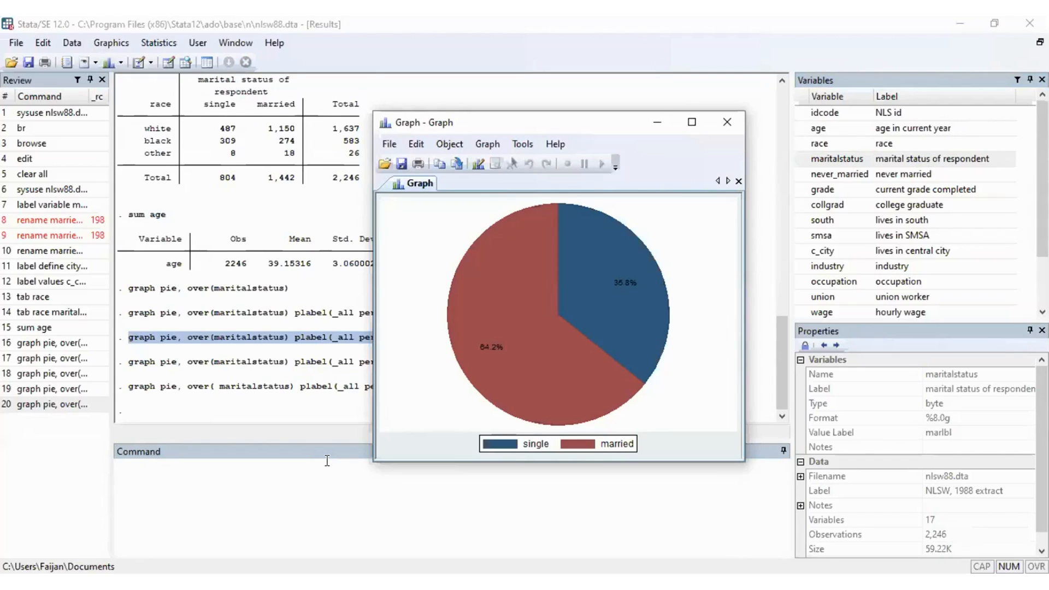
pyautogui.click(721, 123)
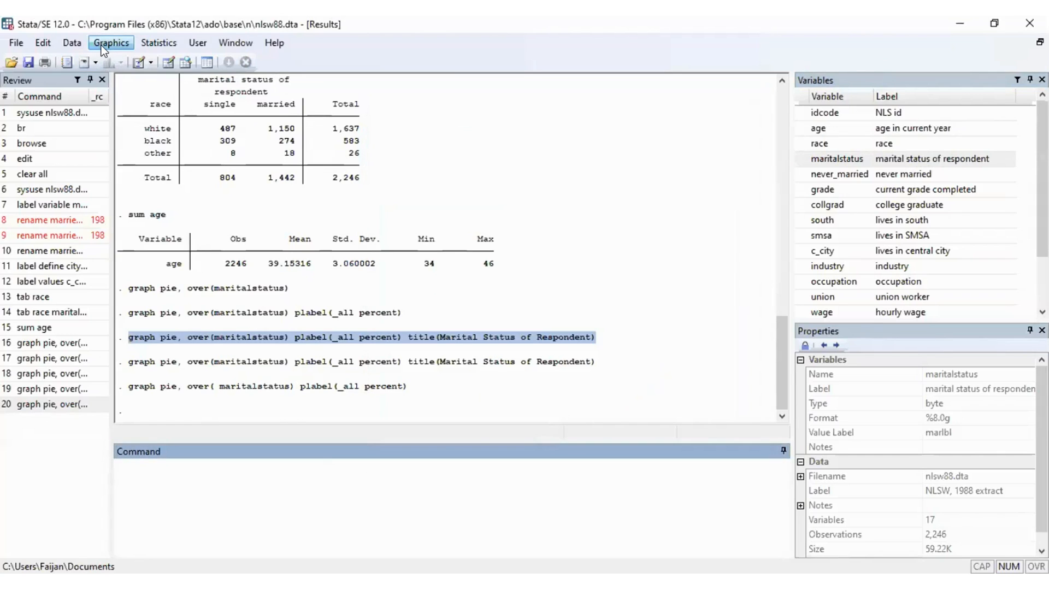
# Draw a pie chart by categories with race as the category variable, and minimize the graph window
pyautogui.click(102, 46)
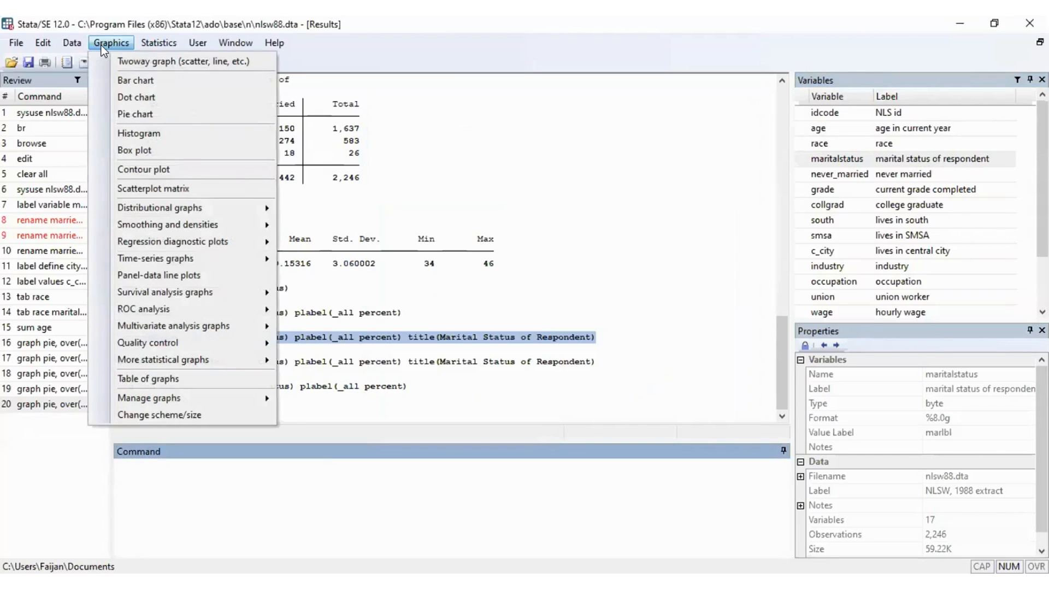
pyautogui.click(152, 119)
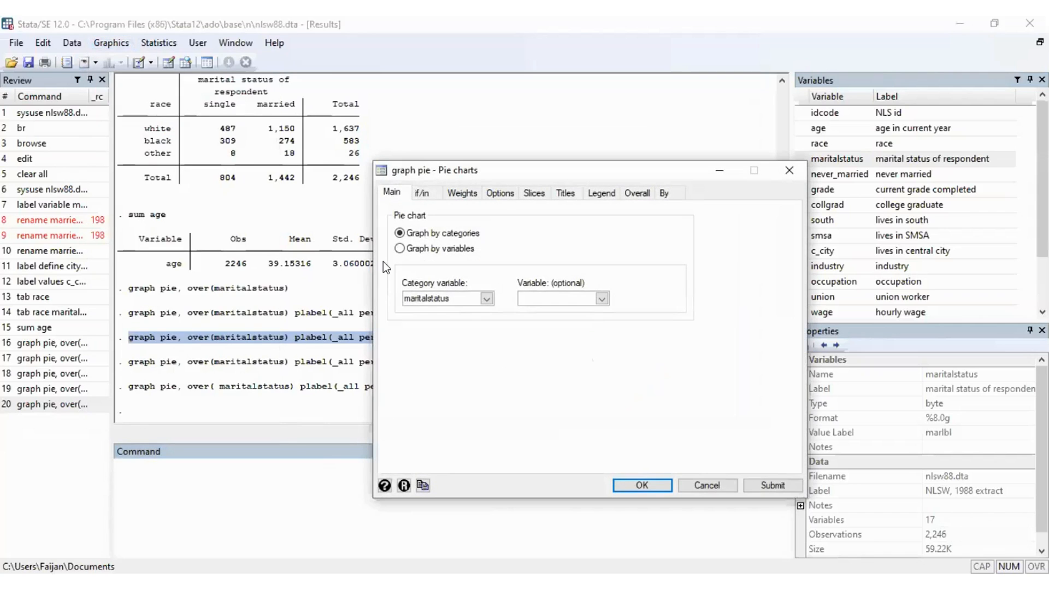
pyautogui.click(487, 299)
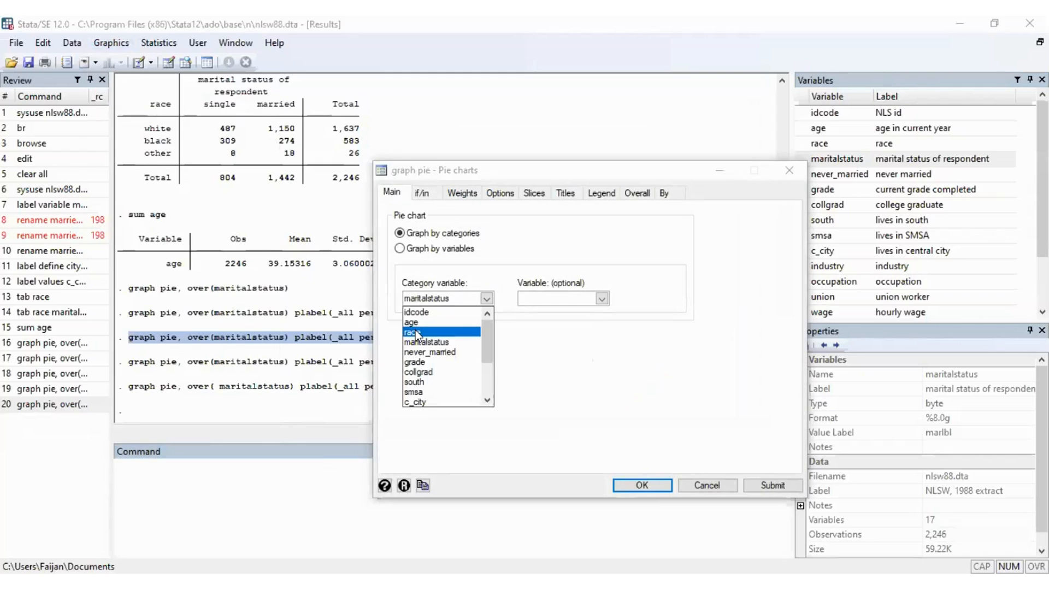
pyautogui.click(415, 332)
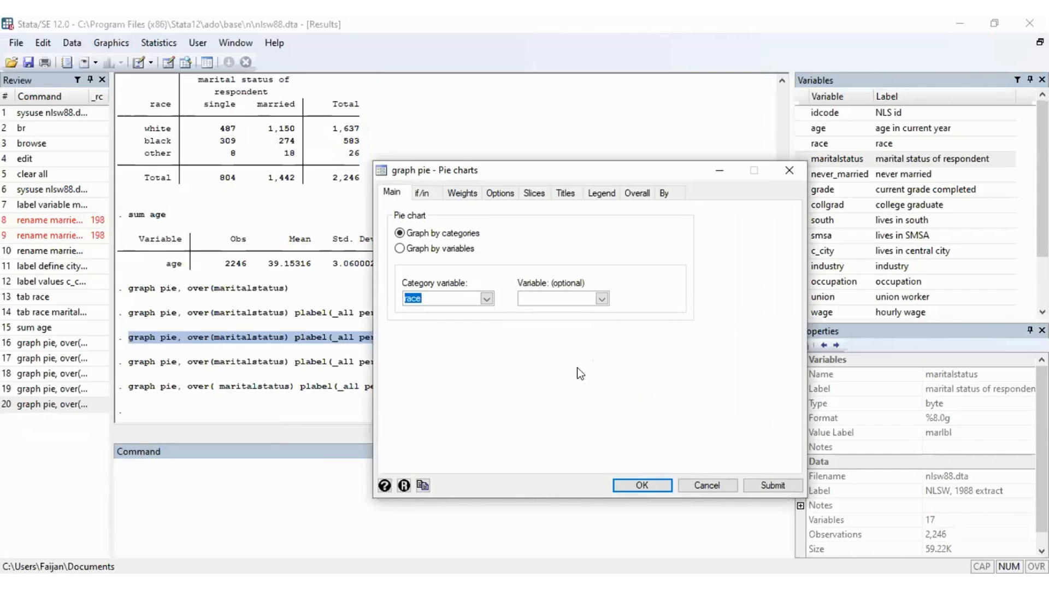
pyautogui.click(653, 483)
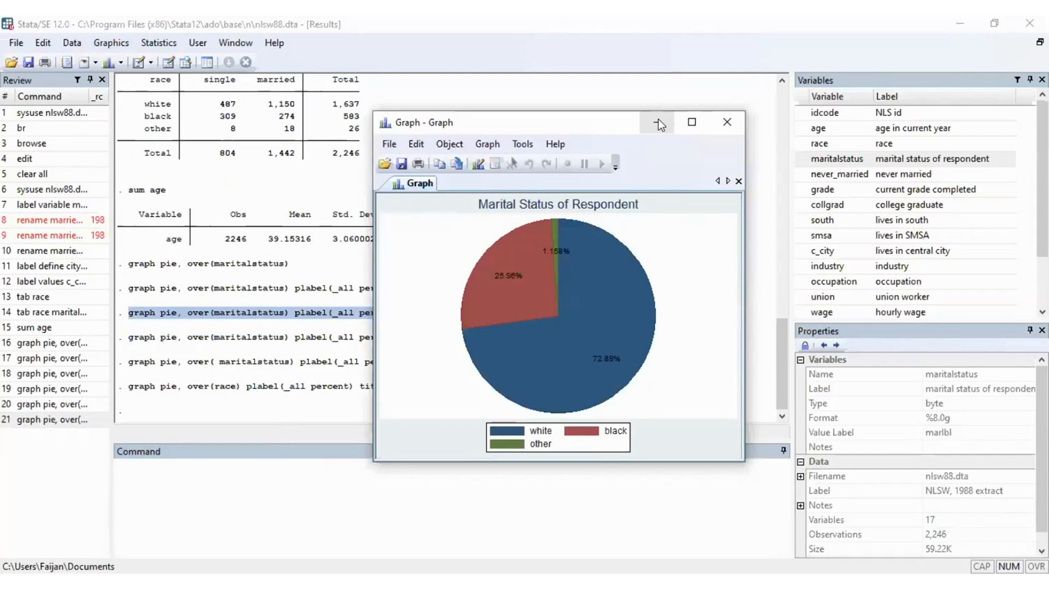
pyautogui.click(659, 121)
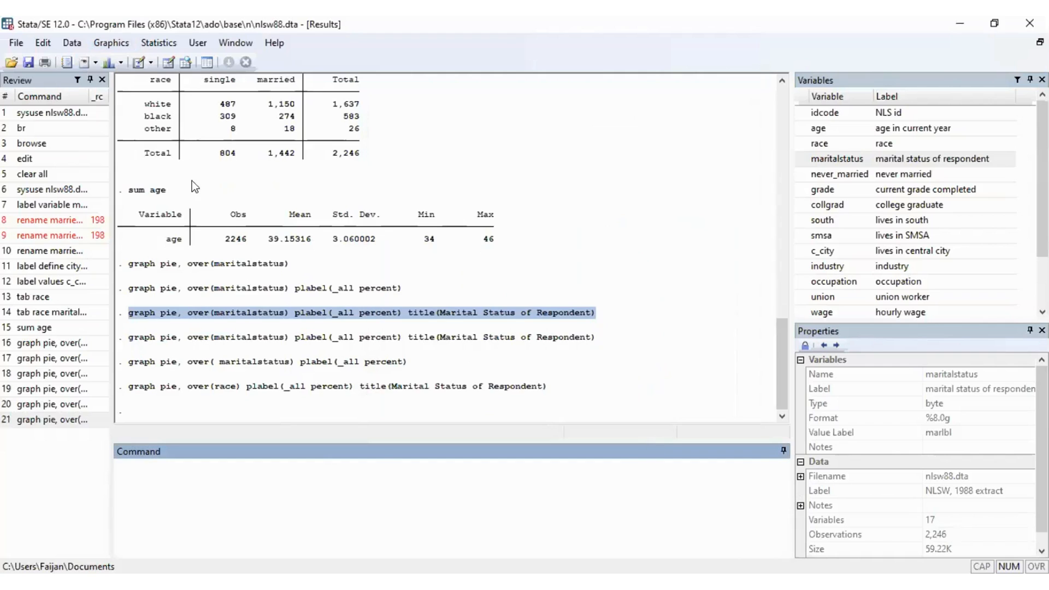
# Open the pie chart dialog with race as the category variable and accept Percent as the label type for all slices
pyautogui.click(116, 41)
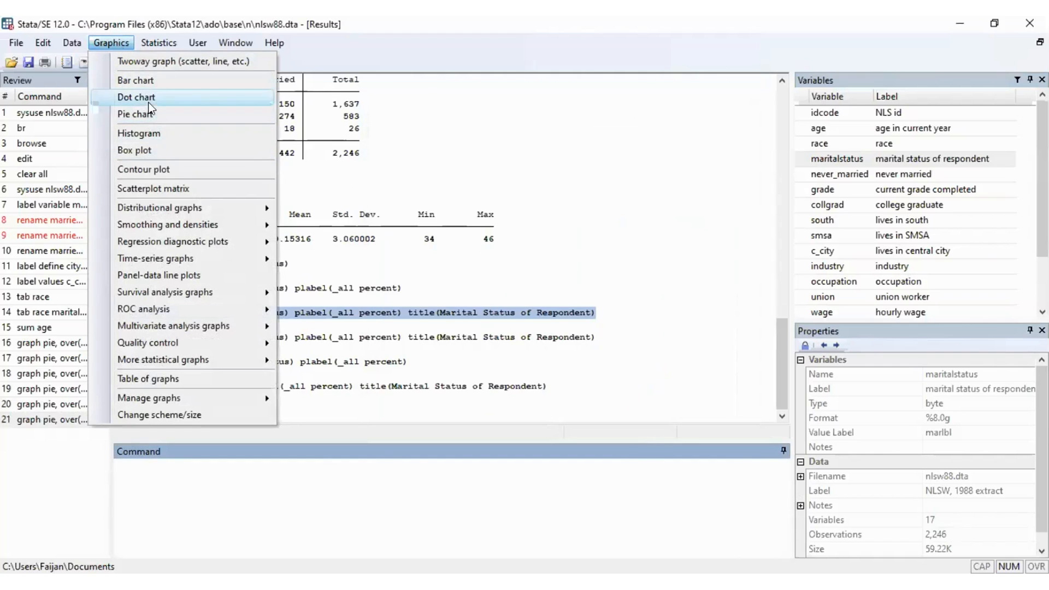
pyautogui.click(151, 122)
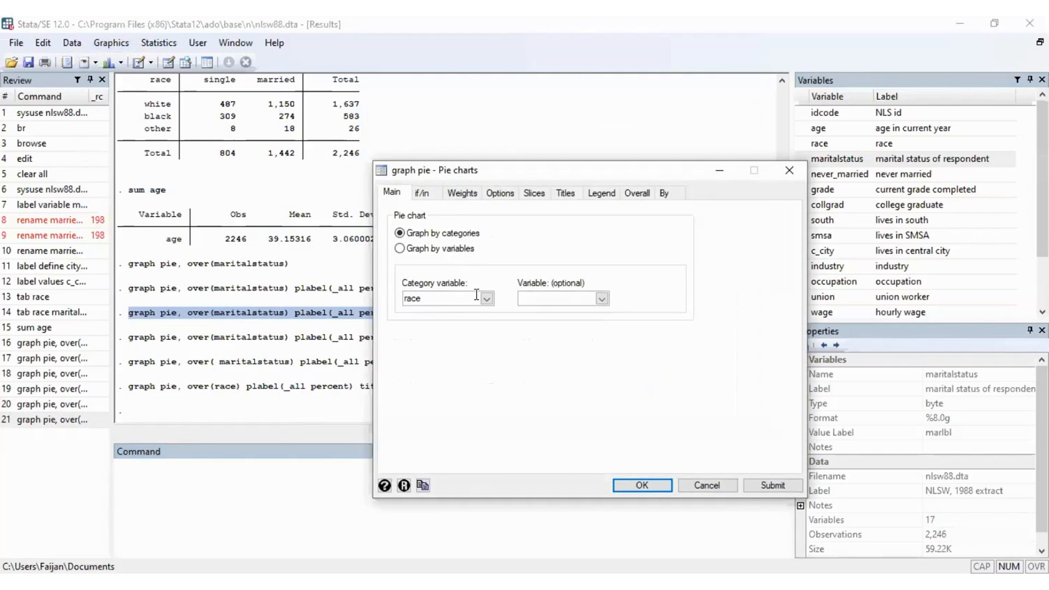
pyautogui.click(534, 196)
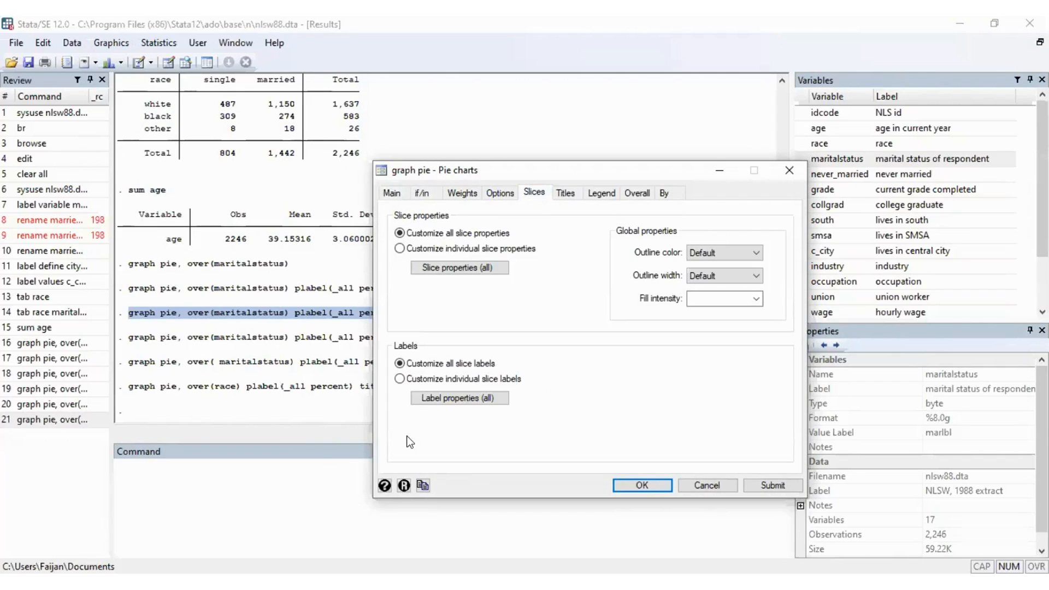
pyautogui.click(474, 396)
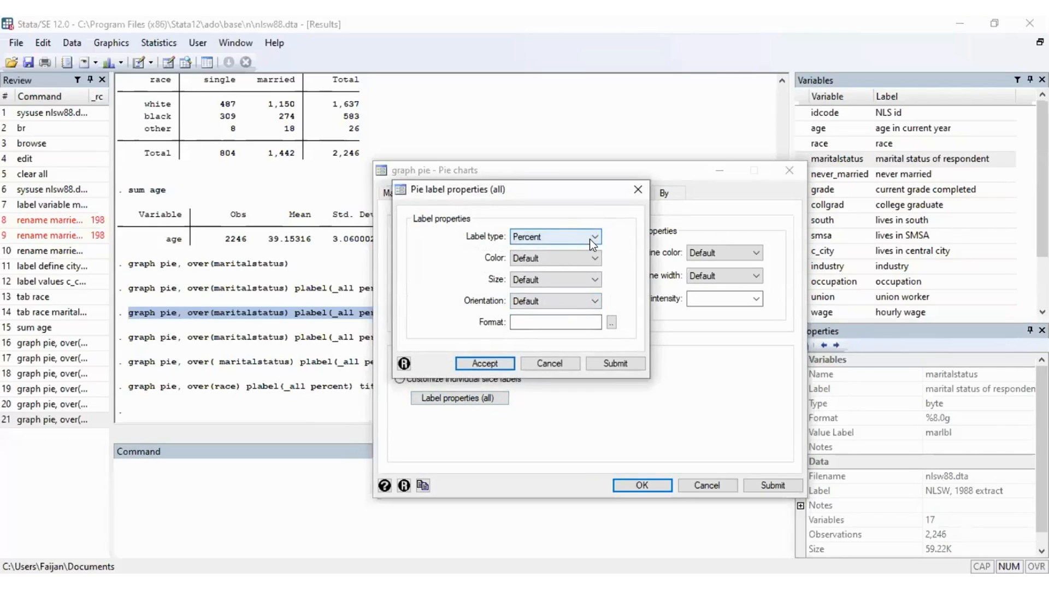
pyautogui.click(486, 363)
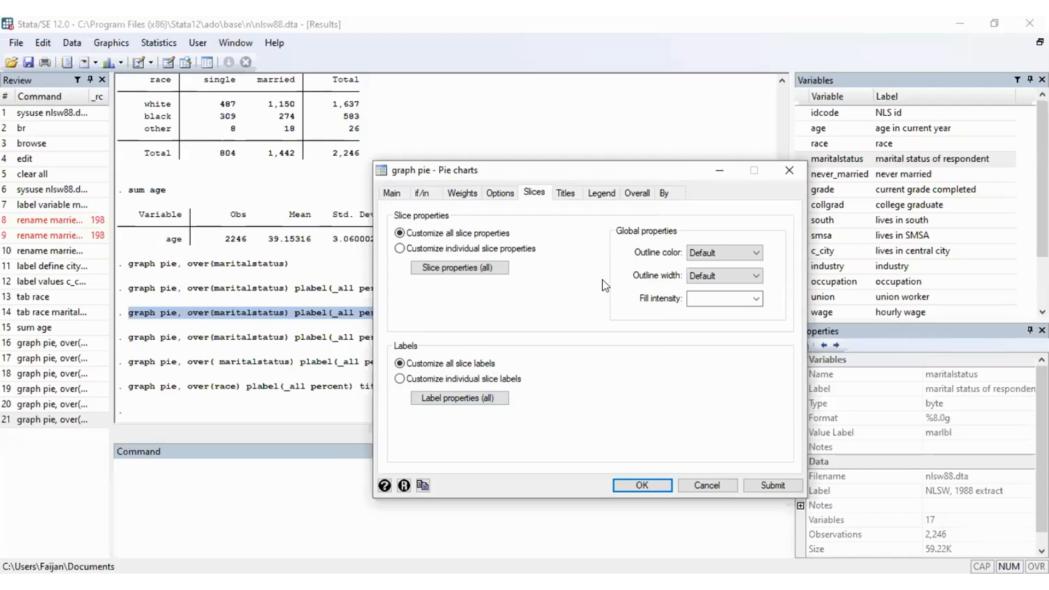
# Change the pie chart's title to "Race of Respondent", submit the chart and minimize the graph window
pyautogui.click(568, 194)
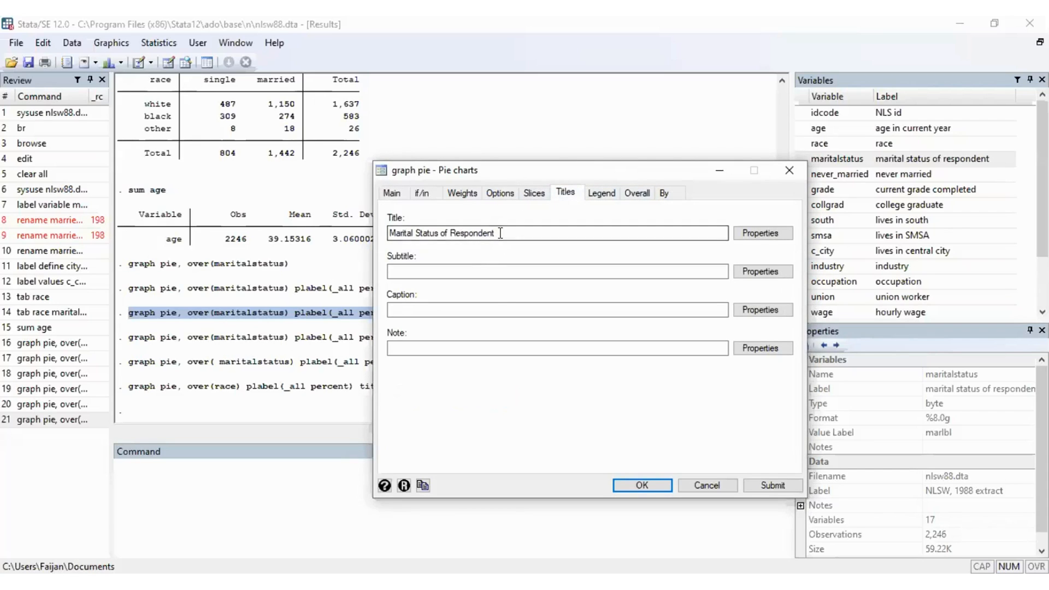
pyautogui.moveTo(440, 233); pyautogui.dragTo(359, 241)
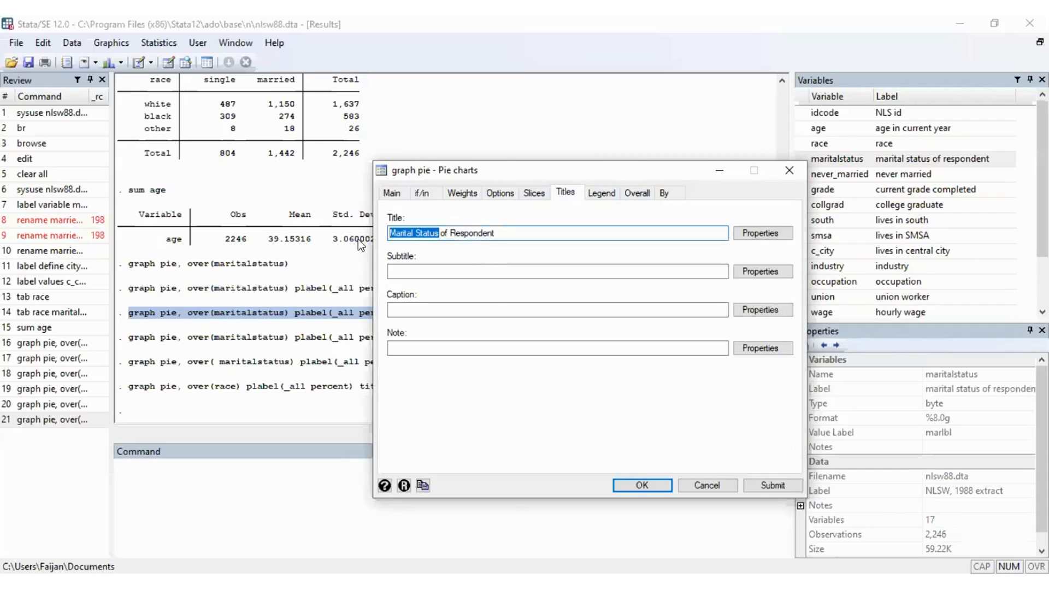
pyautogui.write('Race')
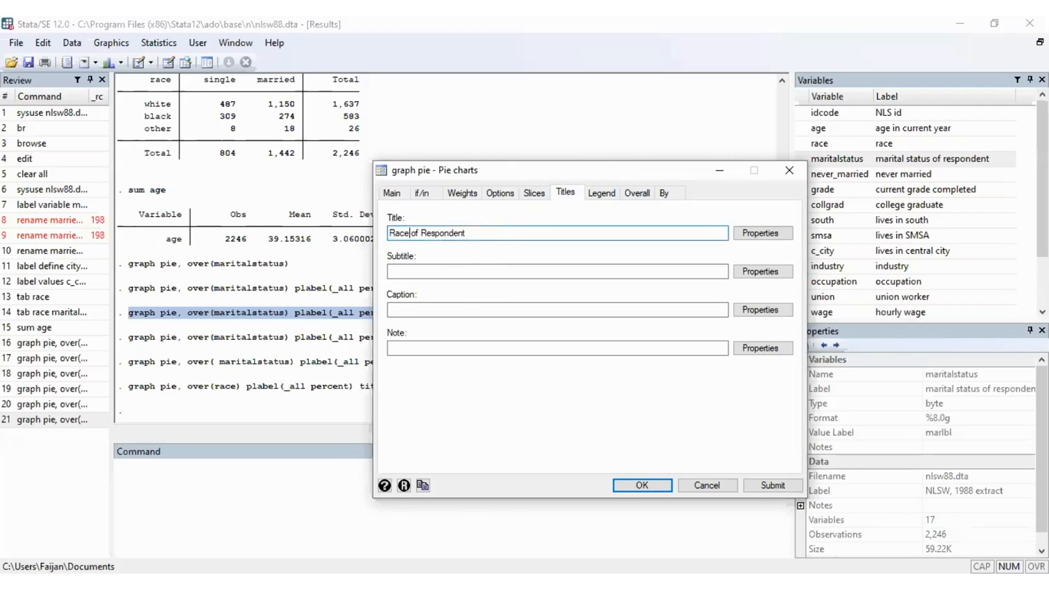
pyautogui.click(614, 196)
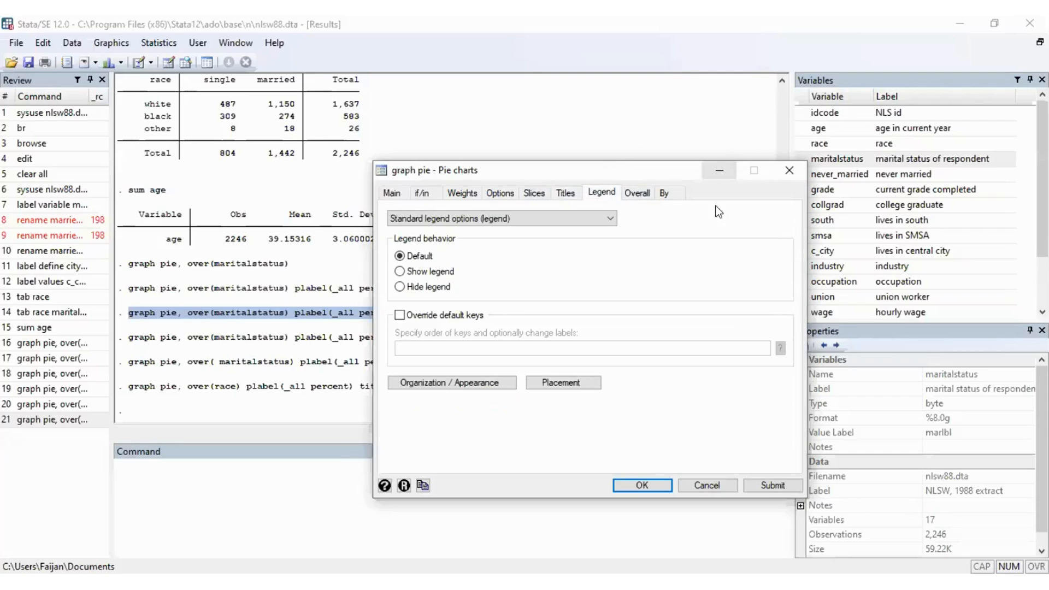
pyautogui.click(386, 197)
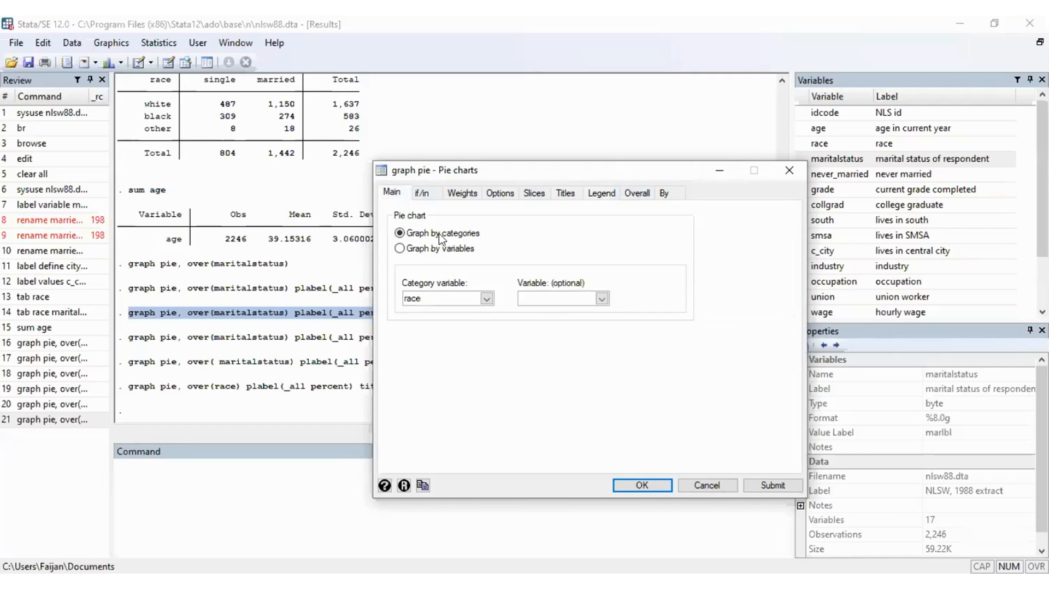
pyautogui.click(773, 485)
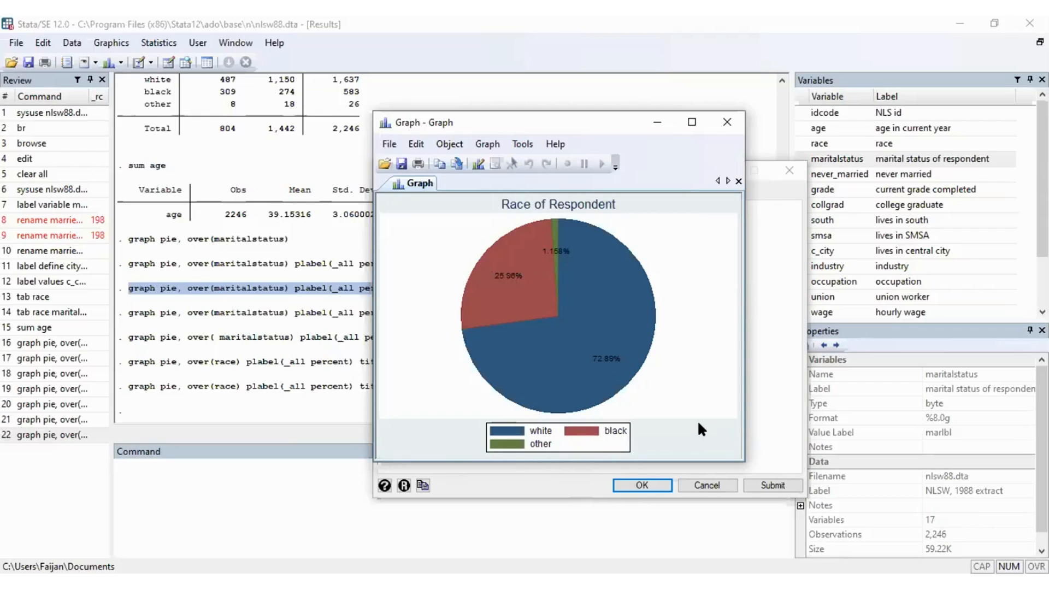
pyautogui.click(657, 123)
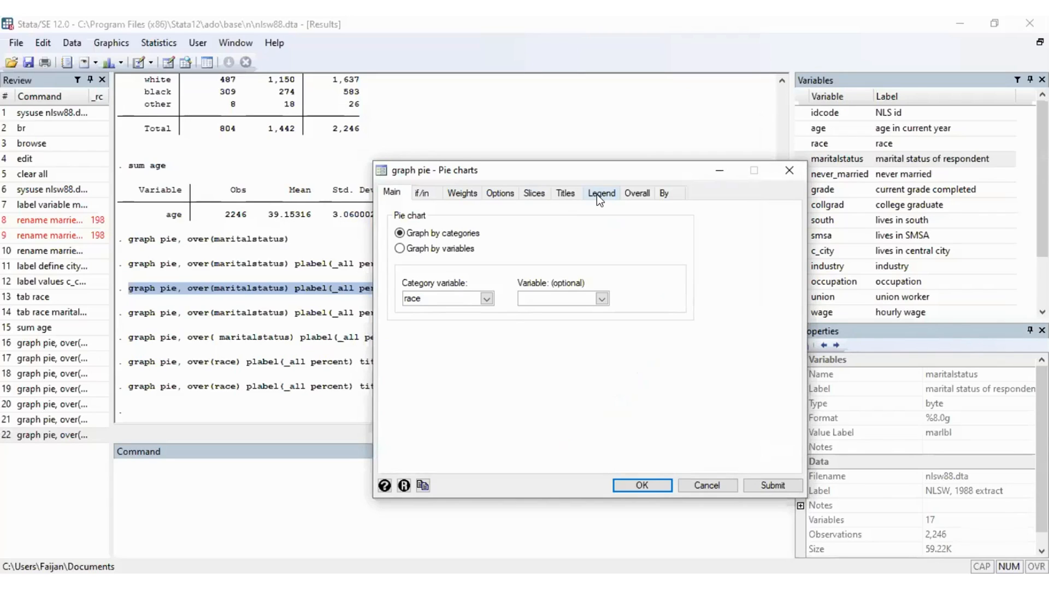
# Organize the chart legend in 3 columns, submit the race pie chart and minimize the graph window
pyautogui.click(599, 199)
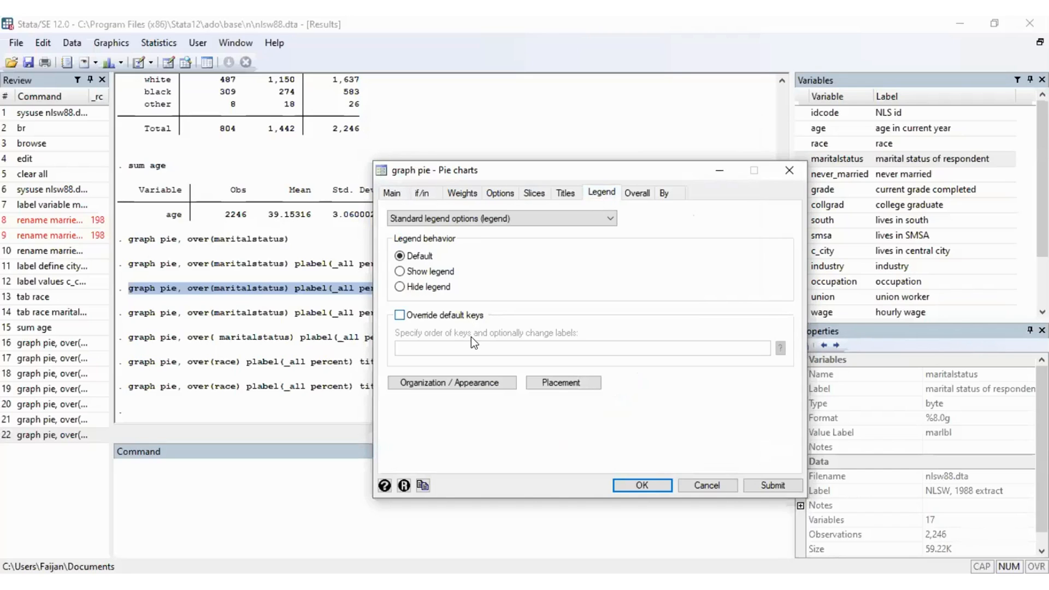
pyautogui.click(447, 382)
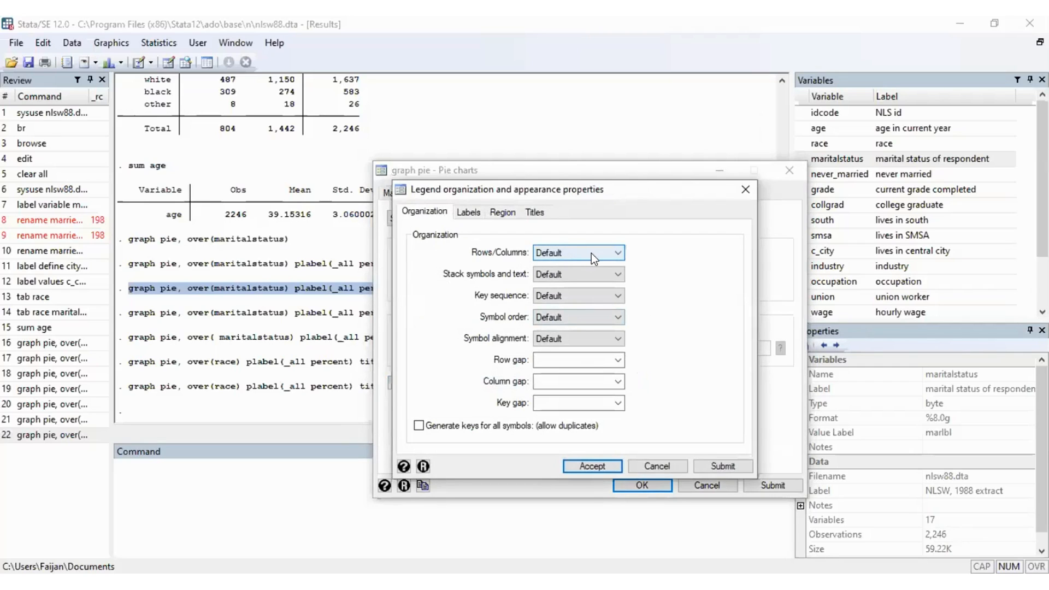
pyautogui.click(612, 252)
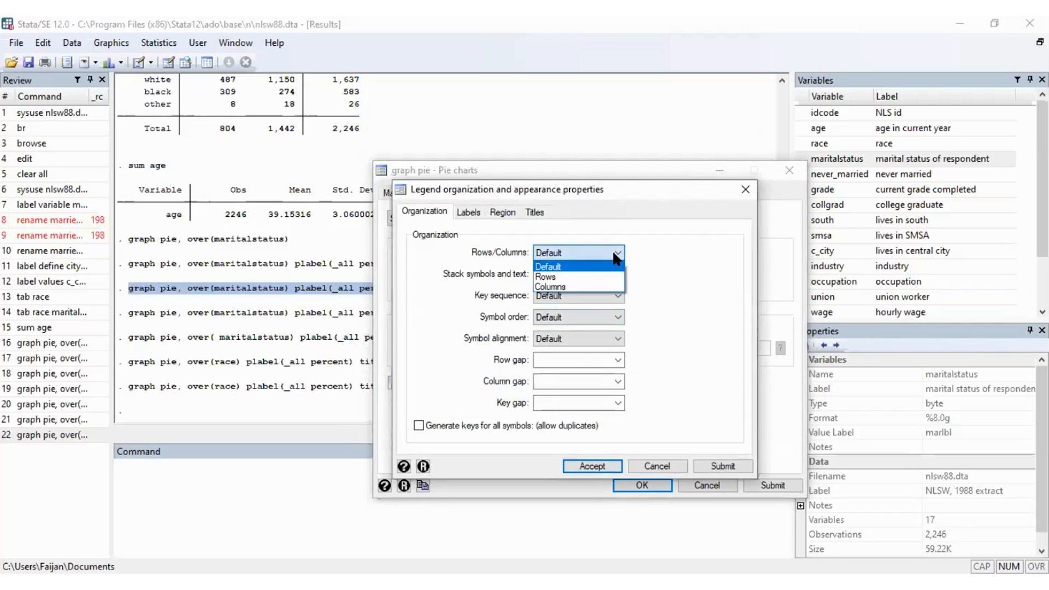
pyautogui.click(569, 287)
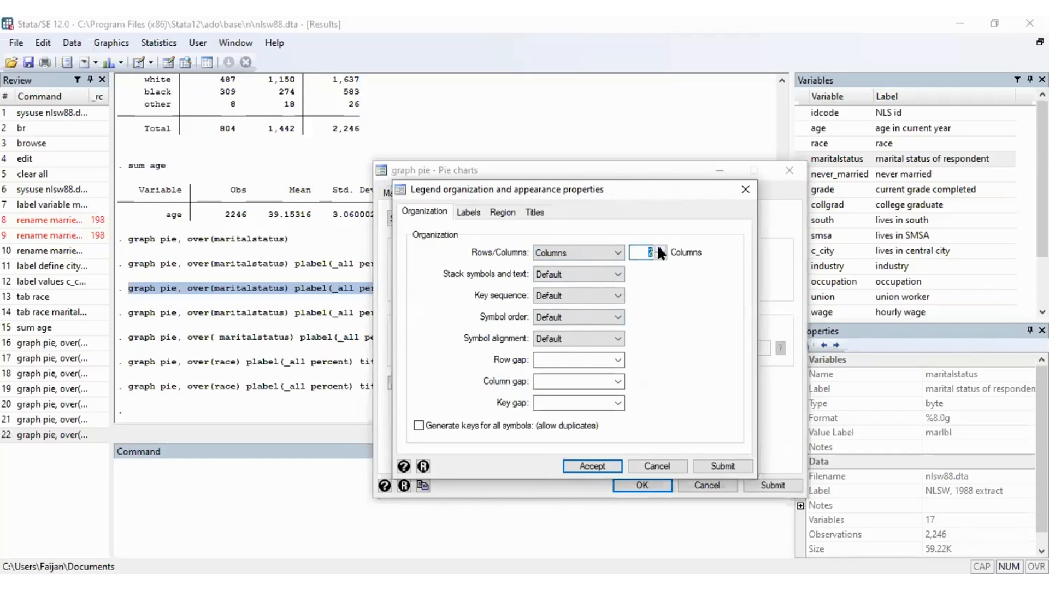
pyautogui.click(589, 467)
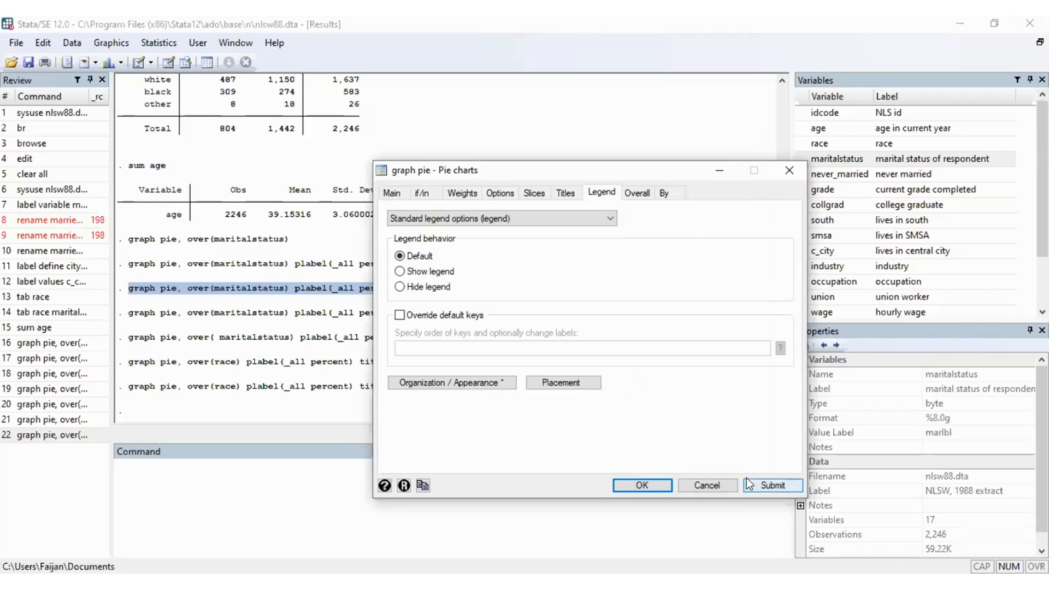
pyautogui.click(746, 480)
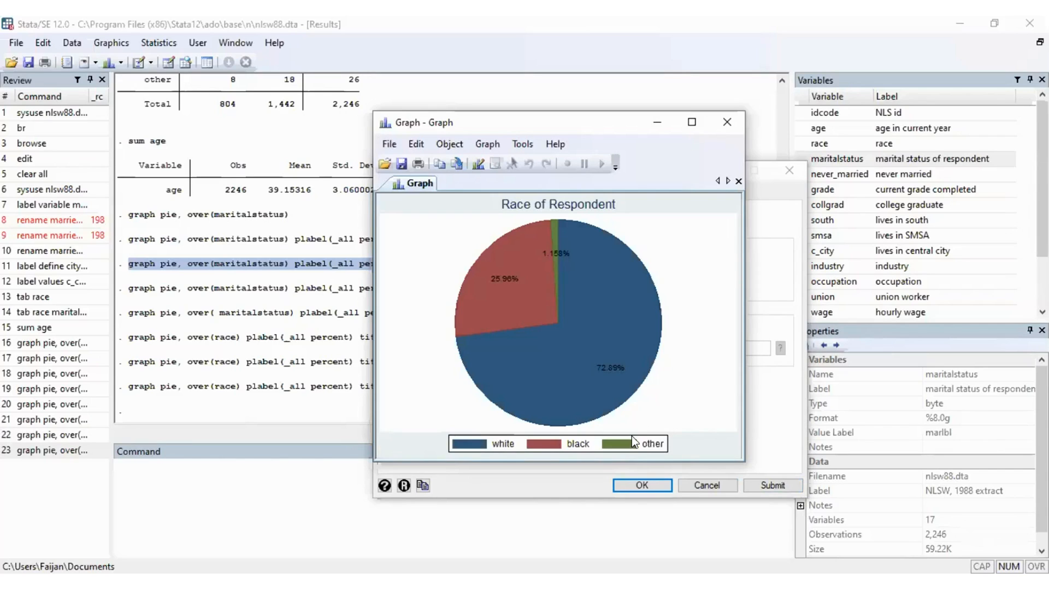
pyautogui.click(657, 122)
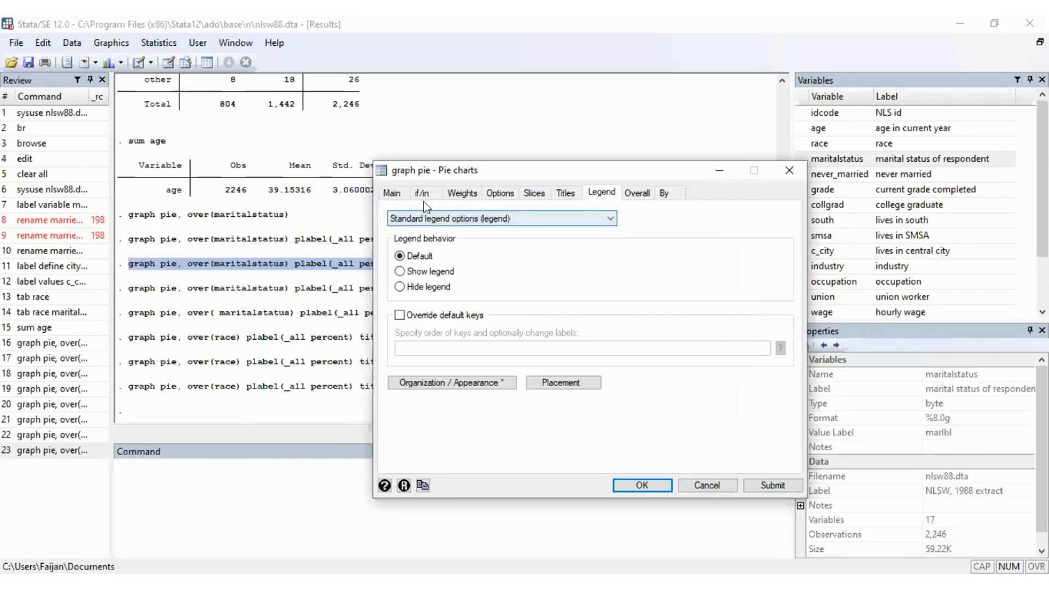
# Reduce the legend's number of columns to 1 in its organization properties and accept the setting
pyautogui.click(390, 193)
pyautogui.click(533, 193)
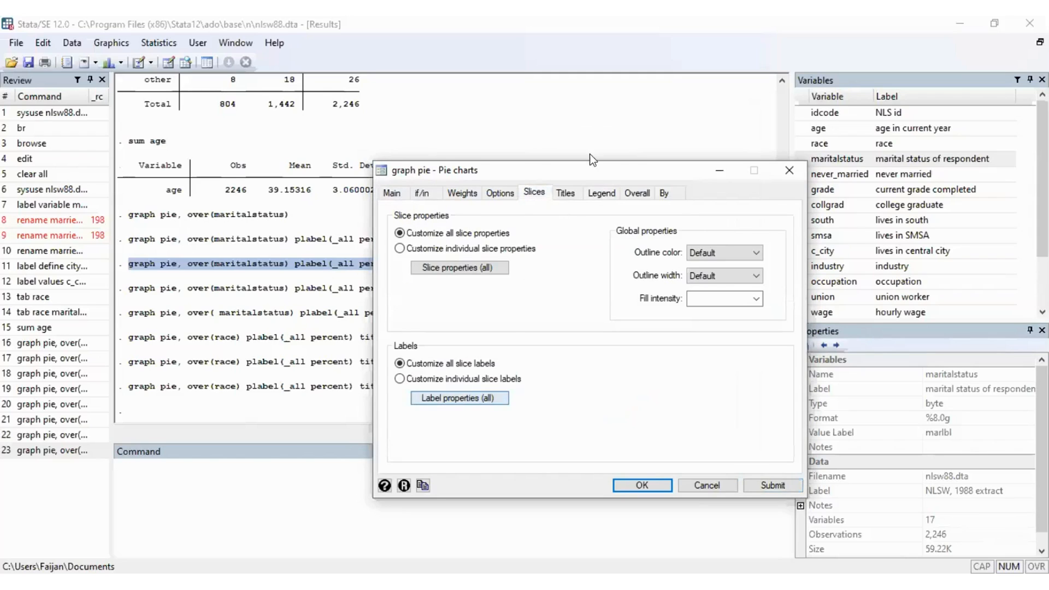
pyautogui.click(553, 196)
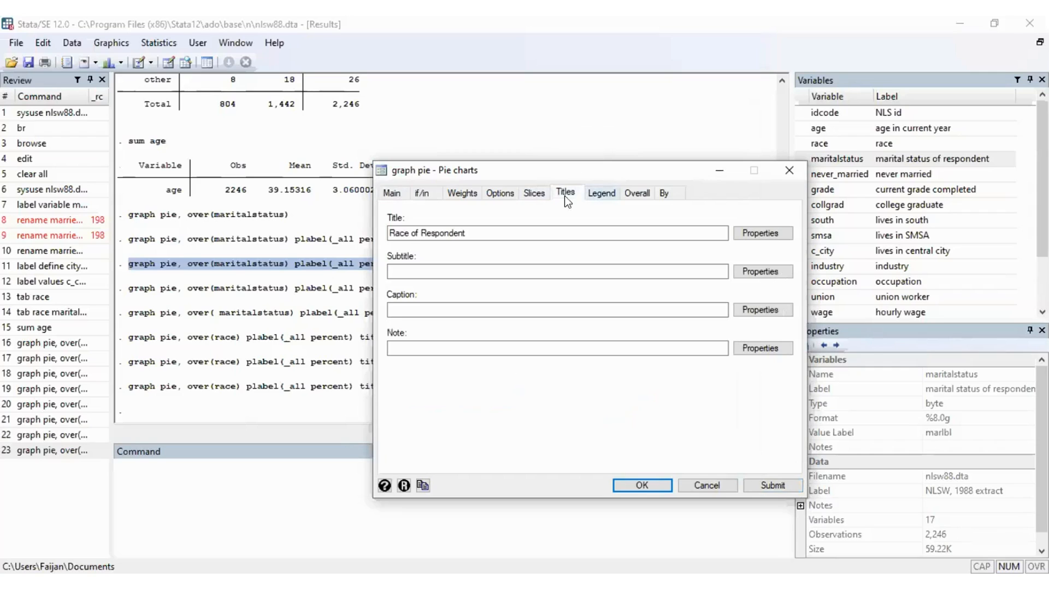
pyautogui.click(597, 191)
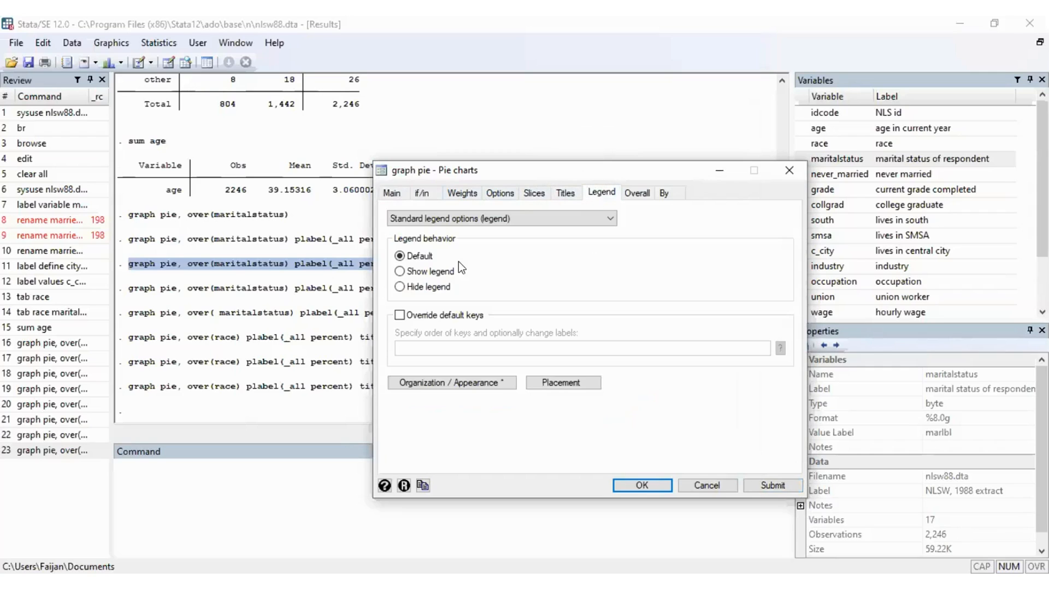
pyautogui.click(448, 380)
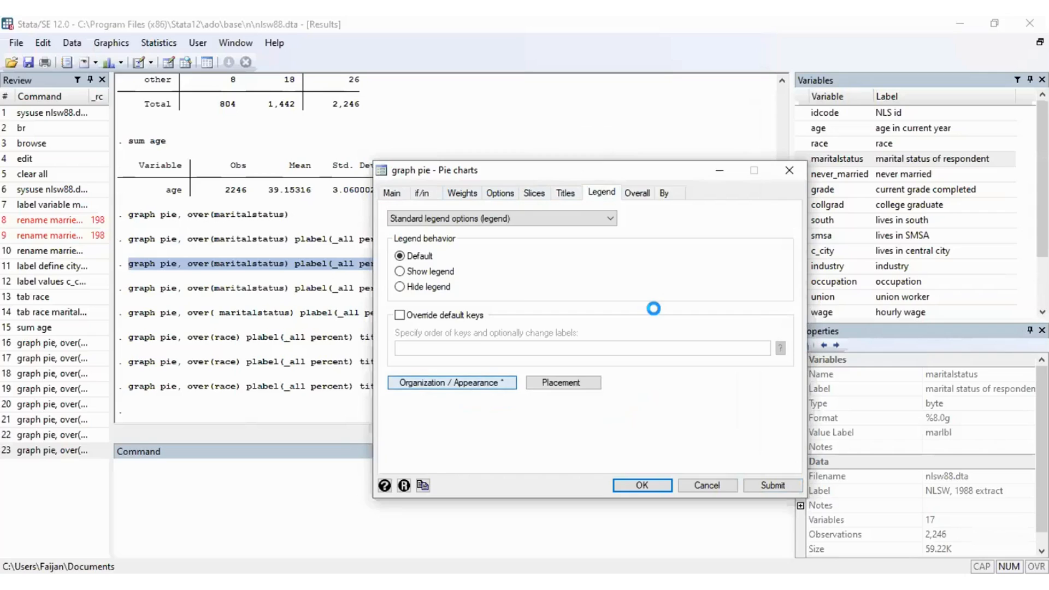
pyautogui.click(661, 255)
pyautogui.click(661, 255)
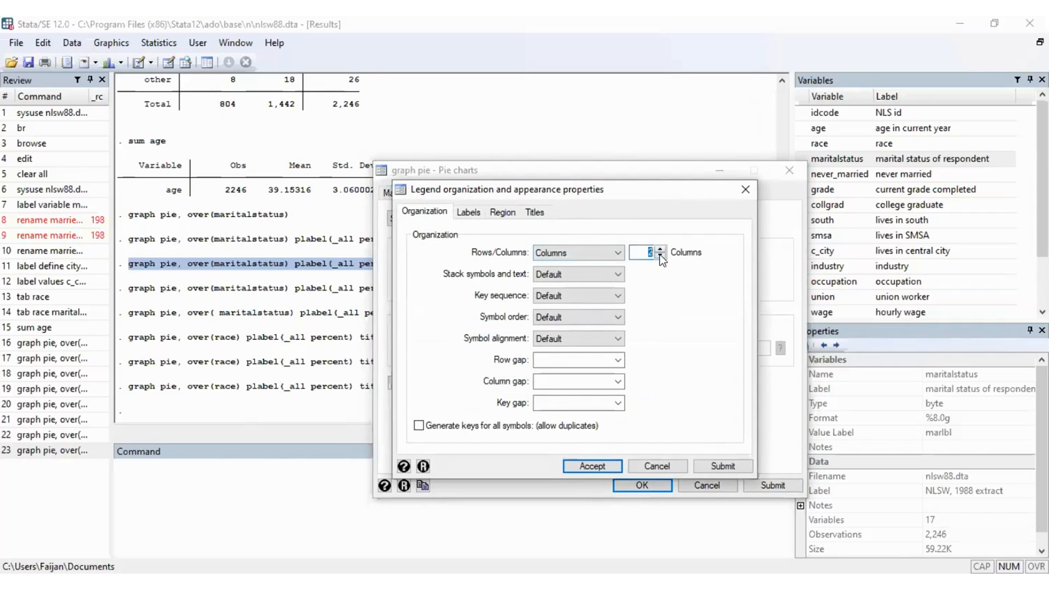
pyautogui.click(606, 467)
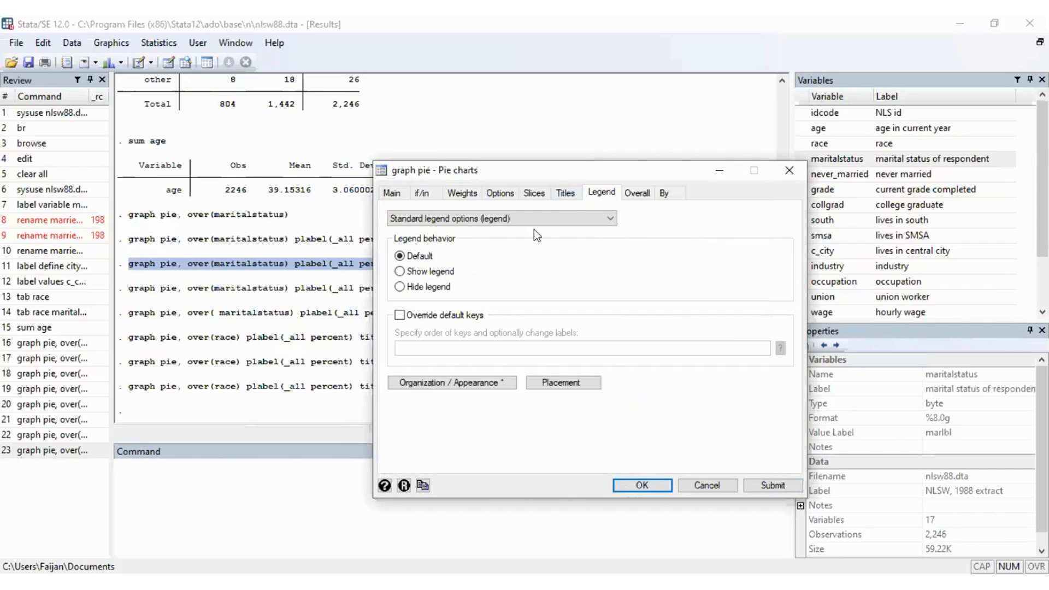
# Reset the legend's Rows/Columns organization to Default and submit the race pie chart
pyautogui.click(484, 381)
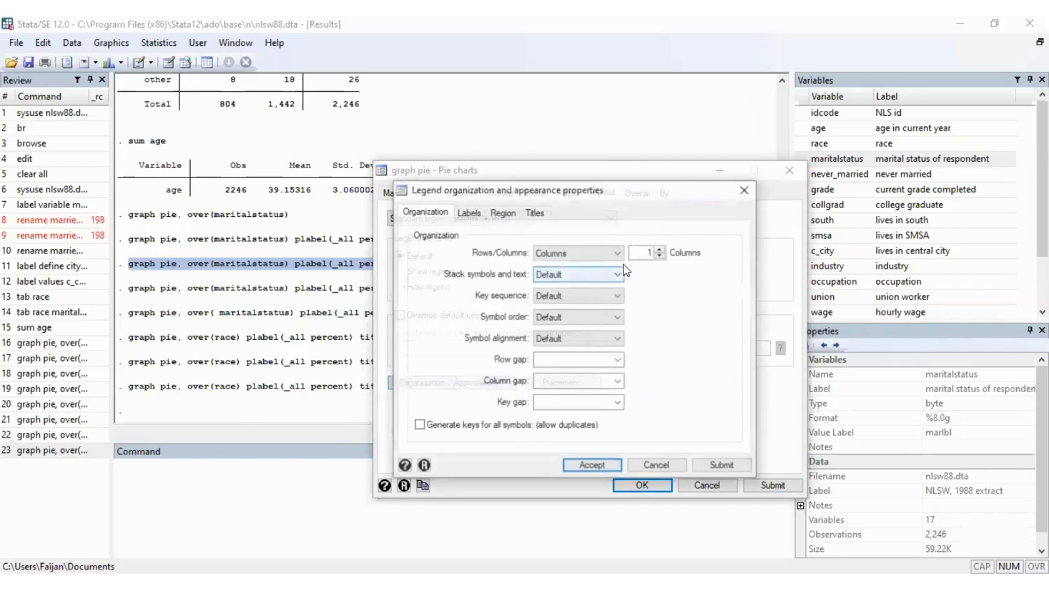
pyautogui.click(605, 254)
pyautogui.click(601, 267)
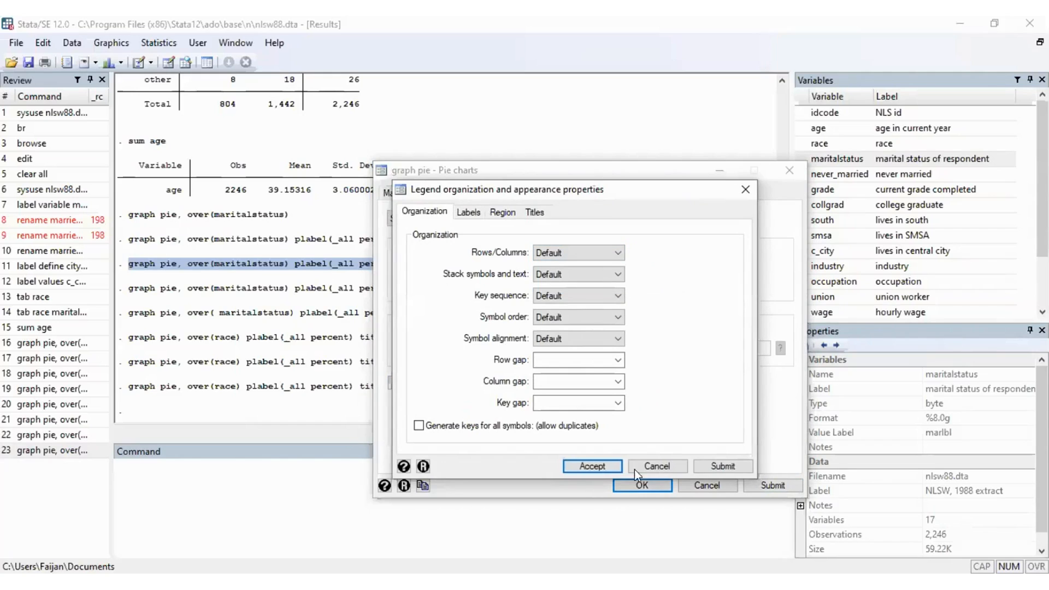
pyautogui.click(608, 467)
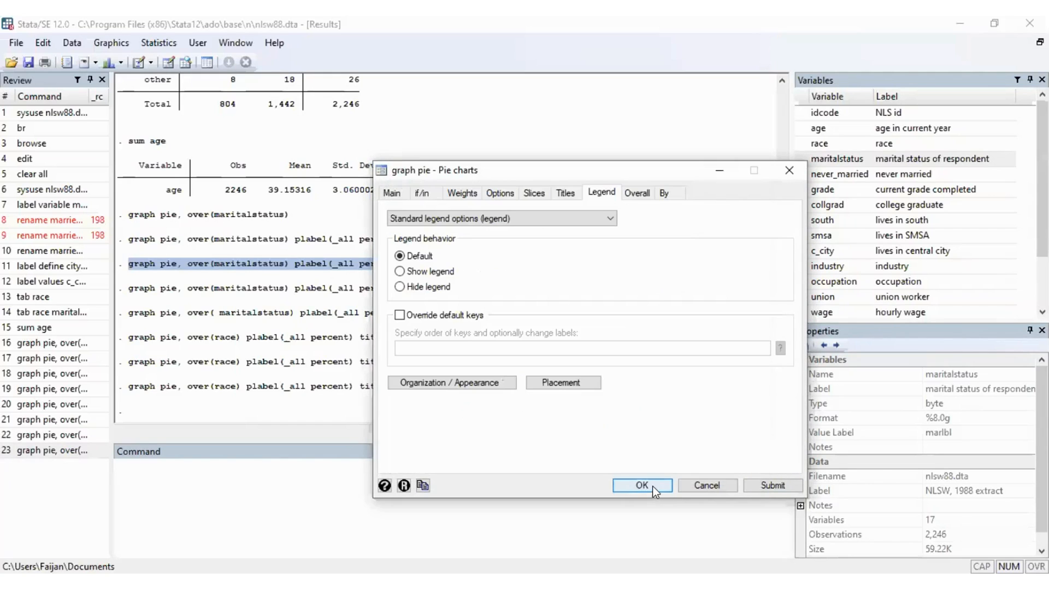
pyautogui.click(782, 485)
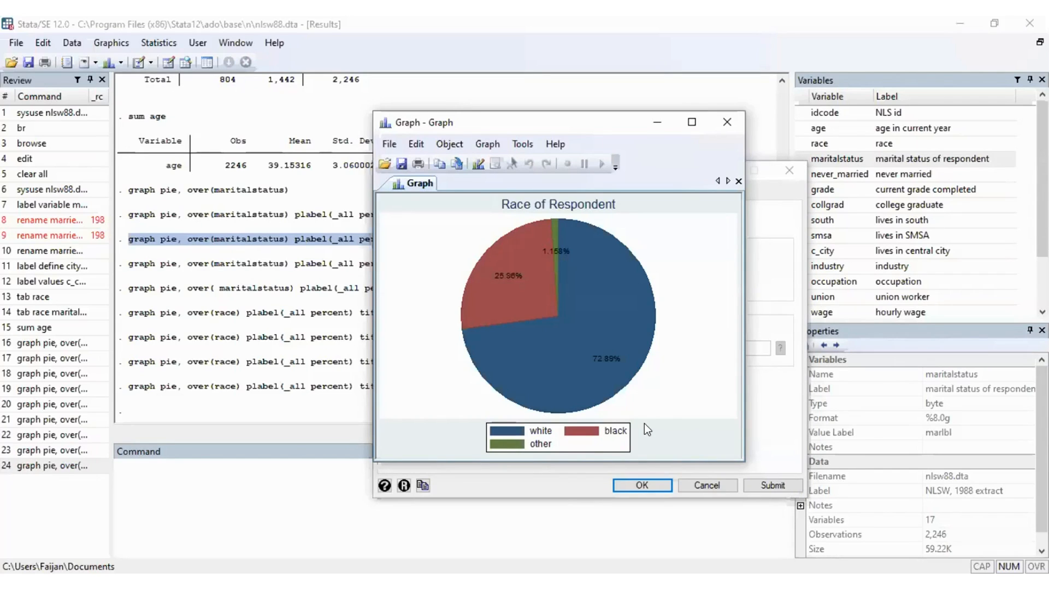
# Return to the pie chart dialog, set the legend's organization to 3 columns and redraw the race pie chart
pyautogui.click(776, 199)
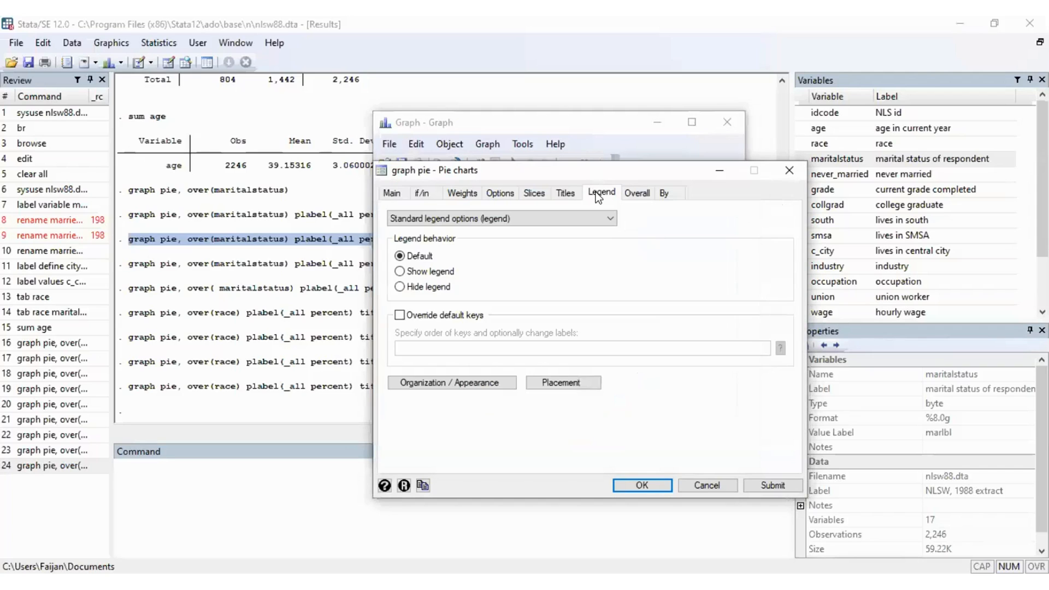
pyautogui.click(467, 383)
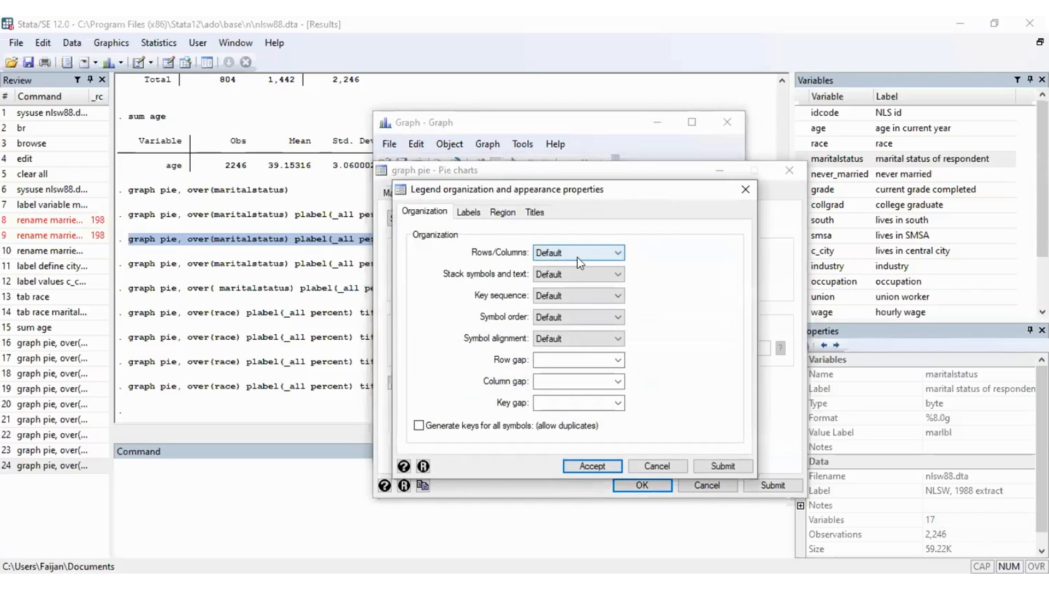
pyautogui.click(606, 252)
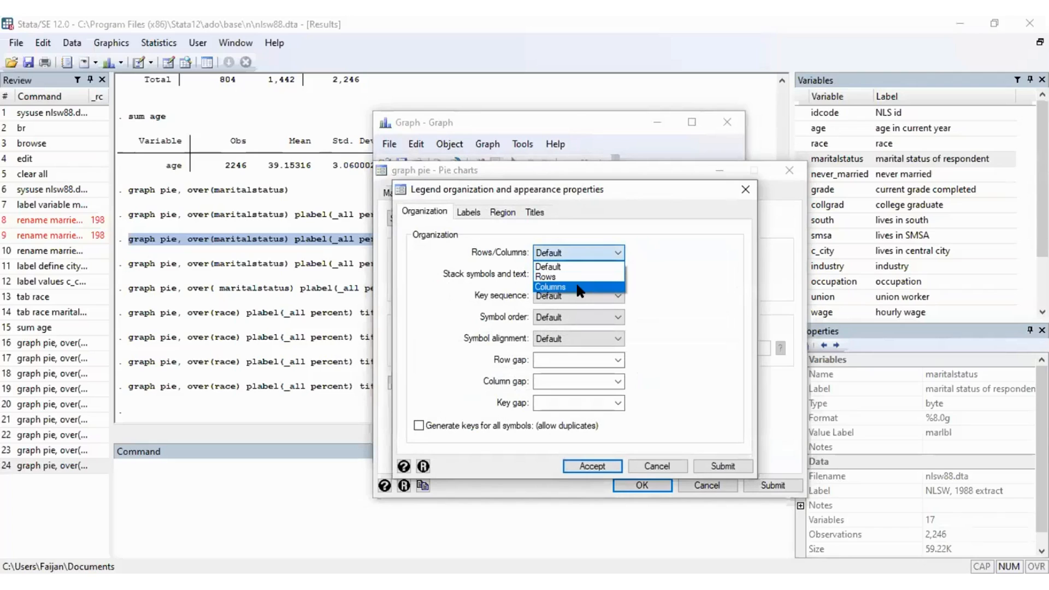
pyautogui.click(580, 288)
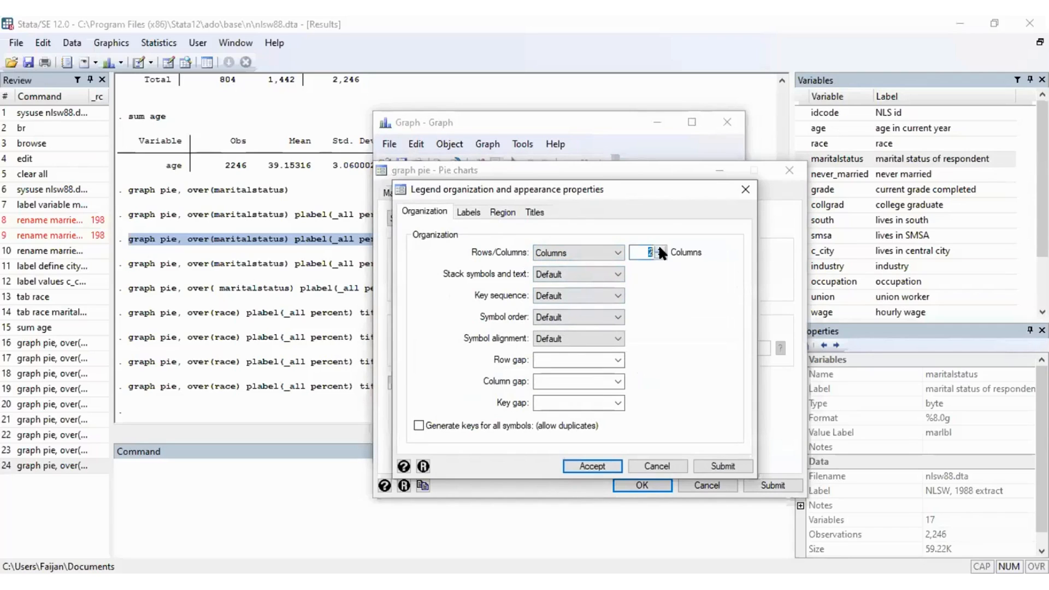
pyautogui.click(604, 466)
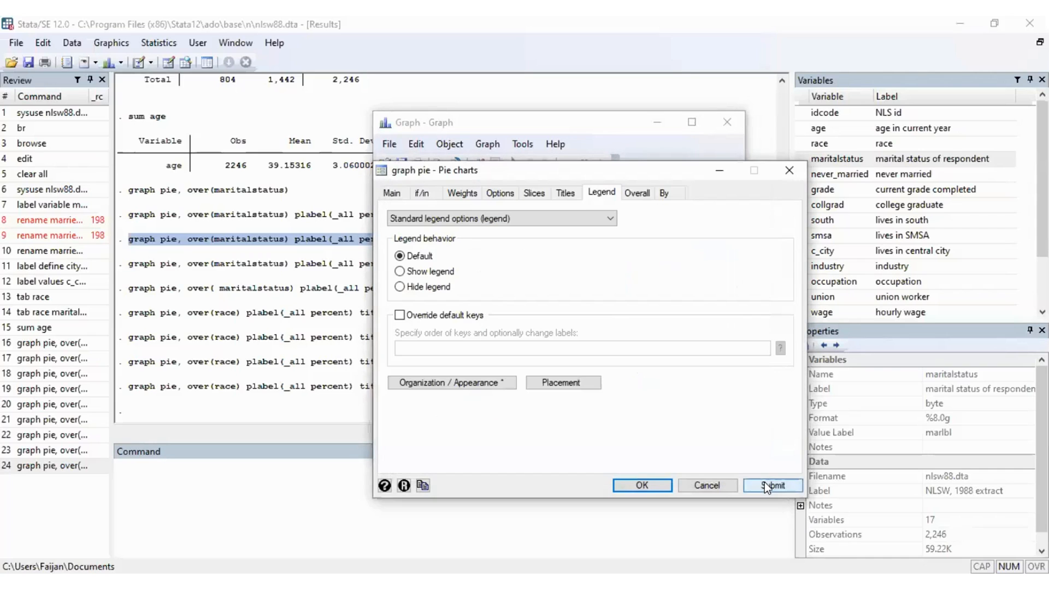
pyautogui.click(765, 482)
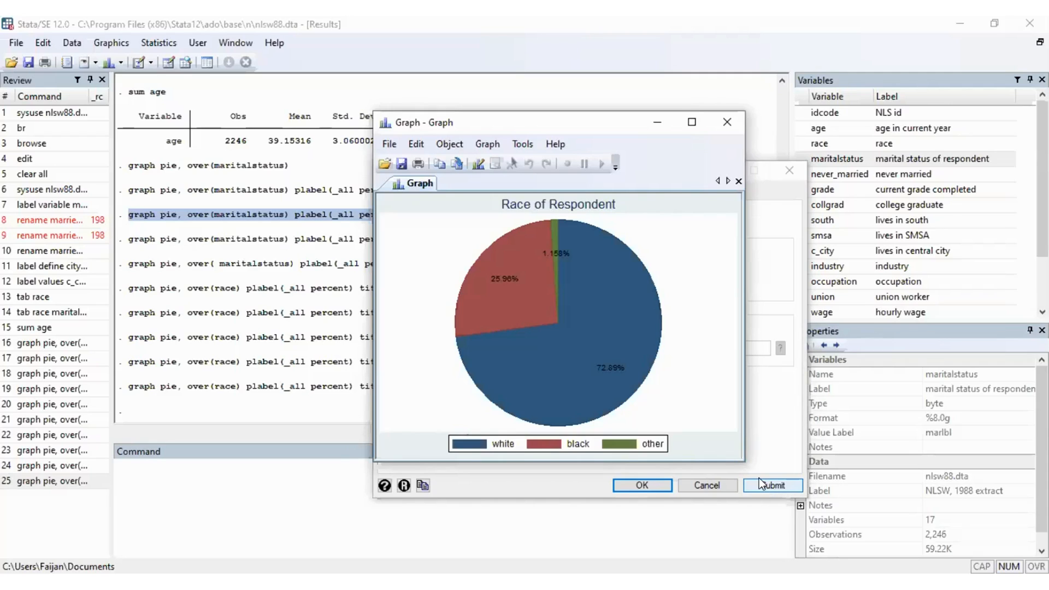
# Close the race pie chart, draw a vertical bar chart of the mean of race and close its graph window
pyautogui.click(724, 122)
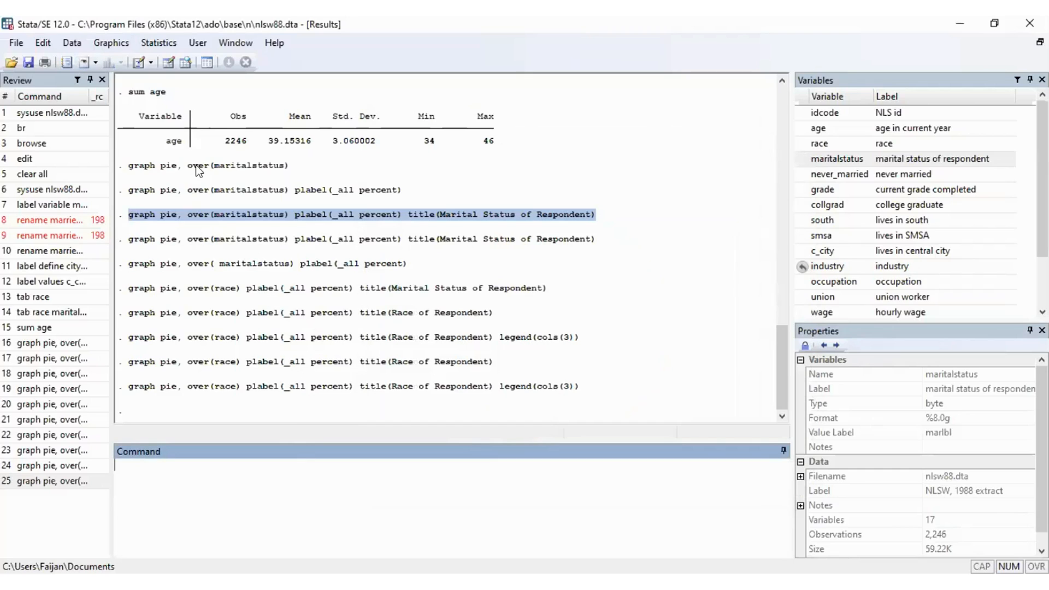
pyautogui.click(116, 42)
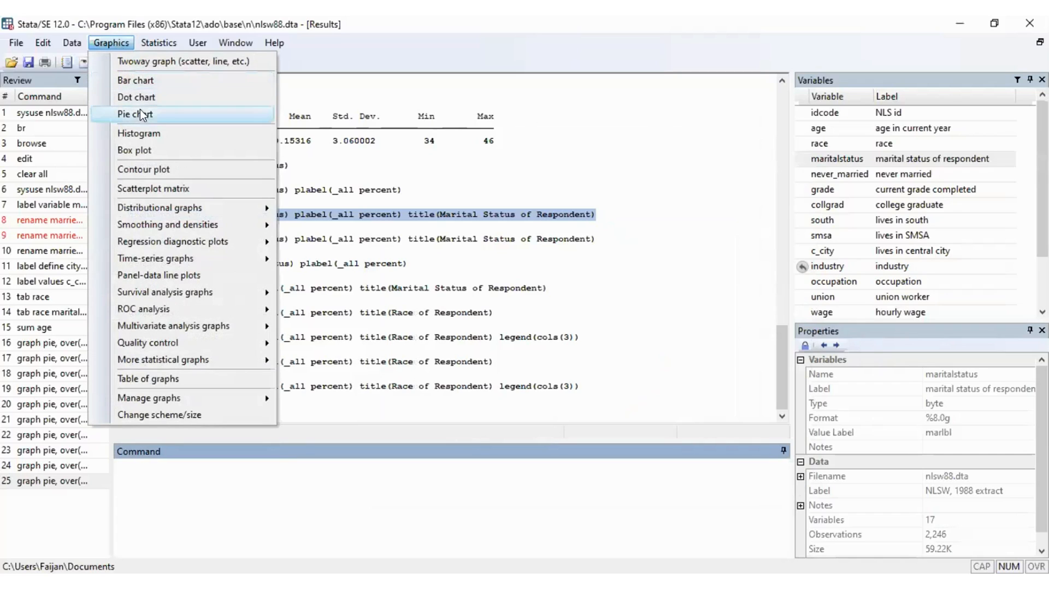
pyautogui.click(150, 81)
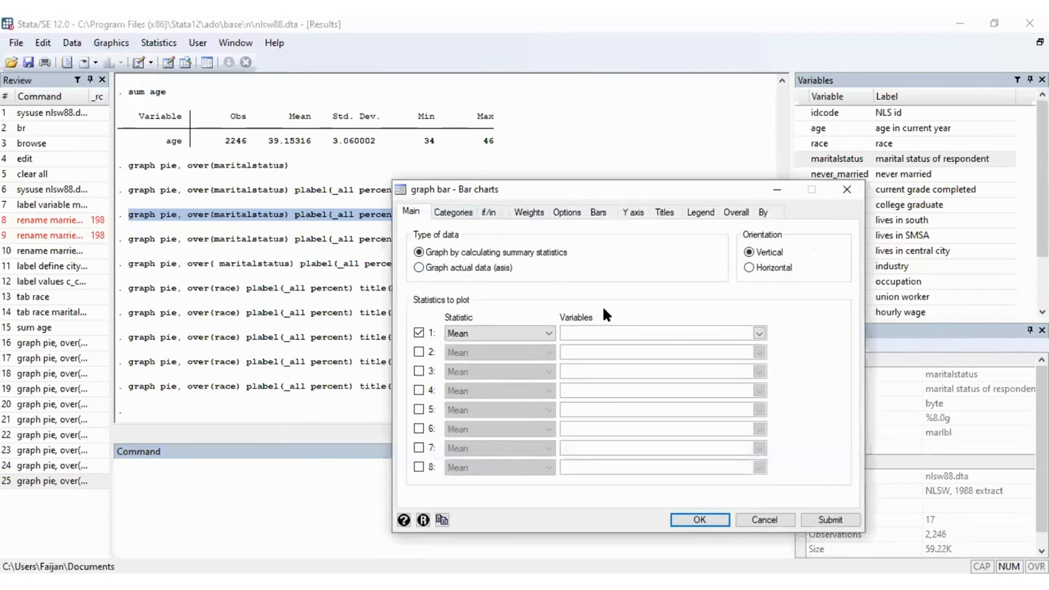
pyautogui.click(758, 334)
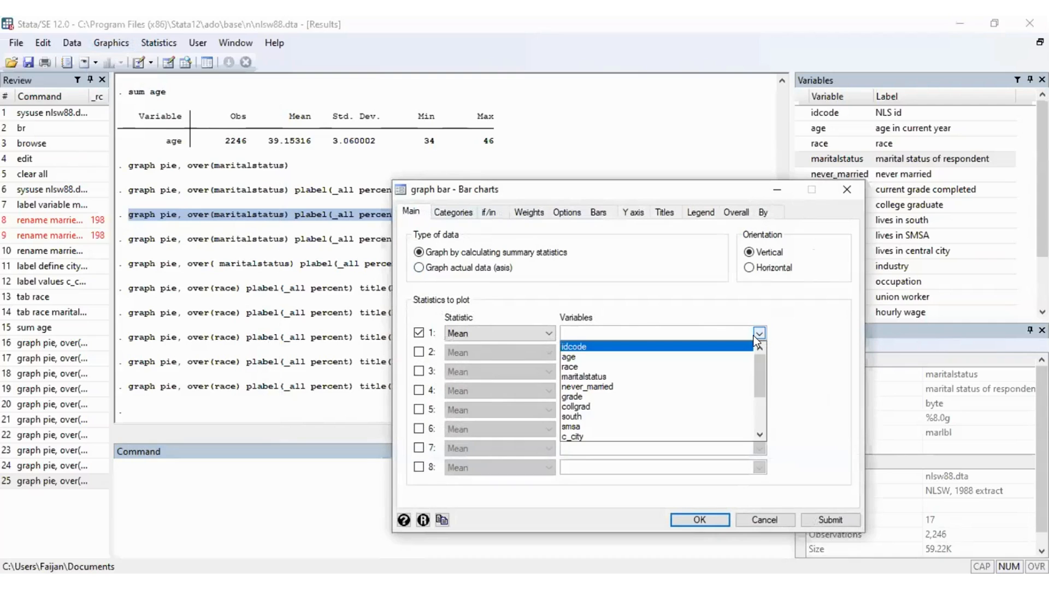
pyautogui.click(611, 372)
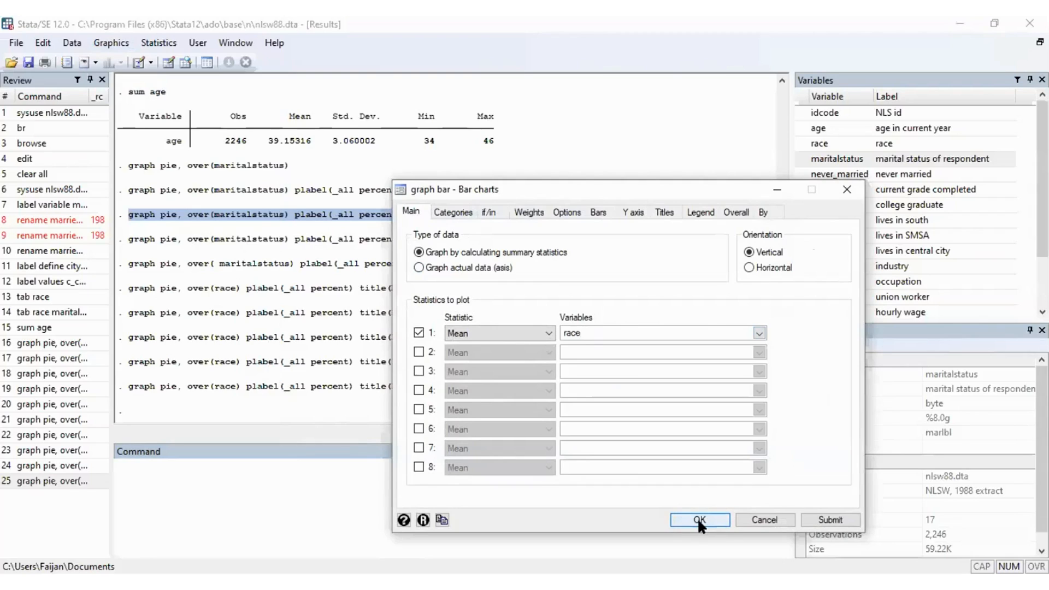
pyautogui.click(819, 515)
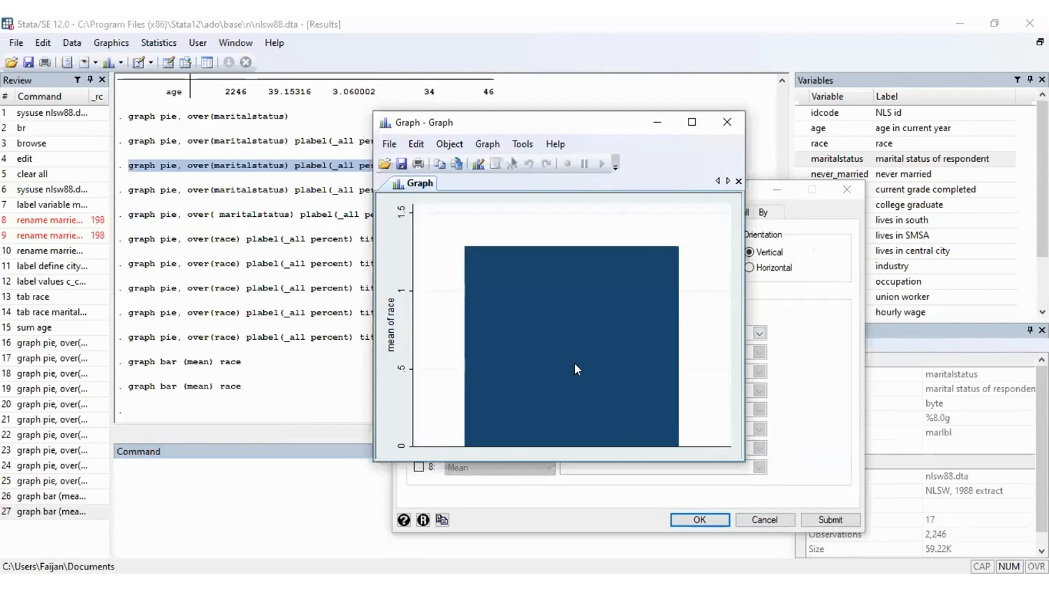
pyautogui.click(727, 122)
# Group the mean-of-race bar chart by maritalstatus as Group 1, draw it and close the graph window
pyautogui.click(462, 213)
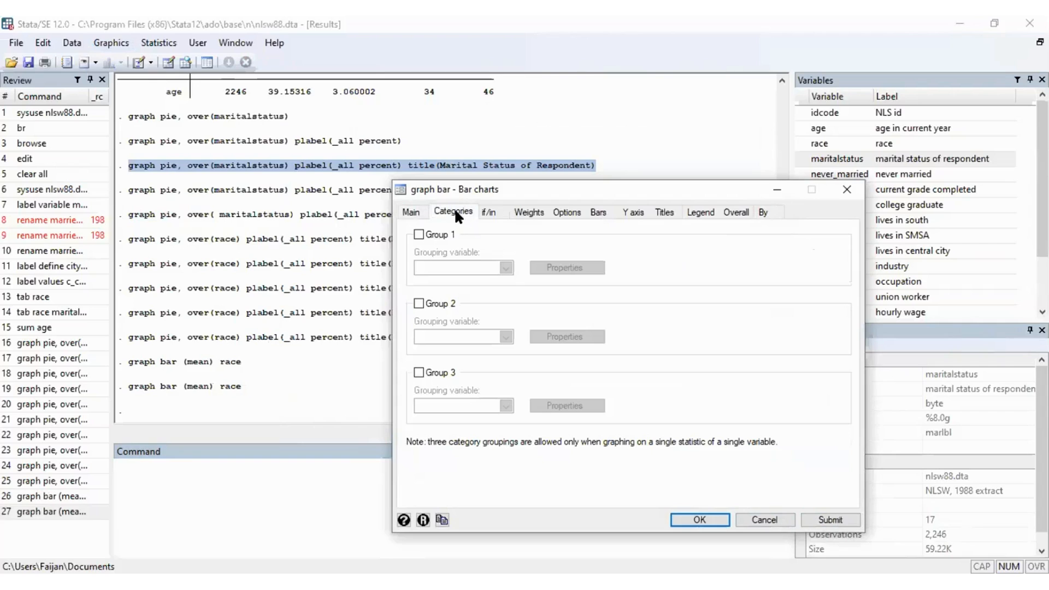
pyautogui.click(418, 234)
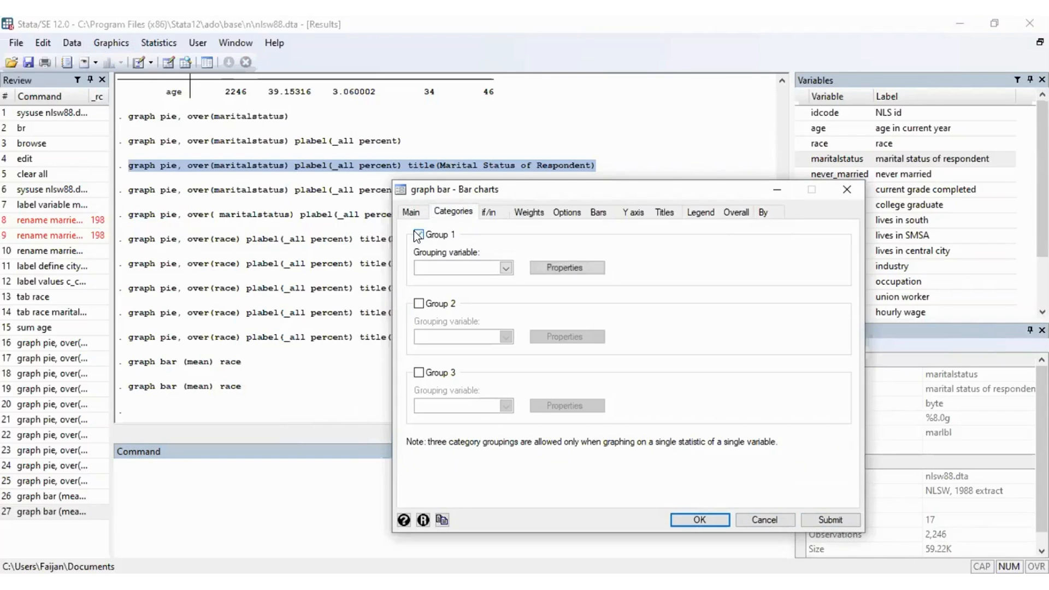
pyautogui.click(507, 268)
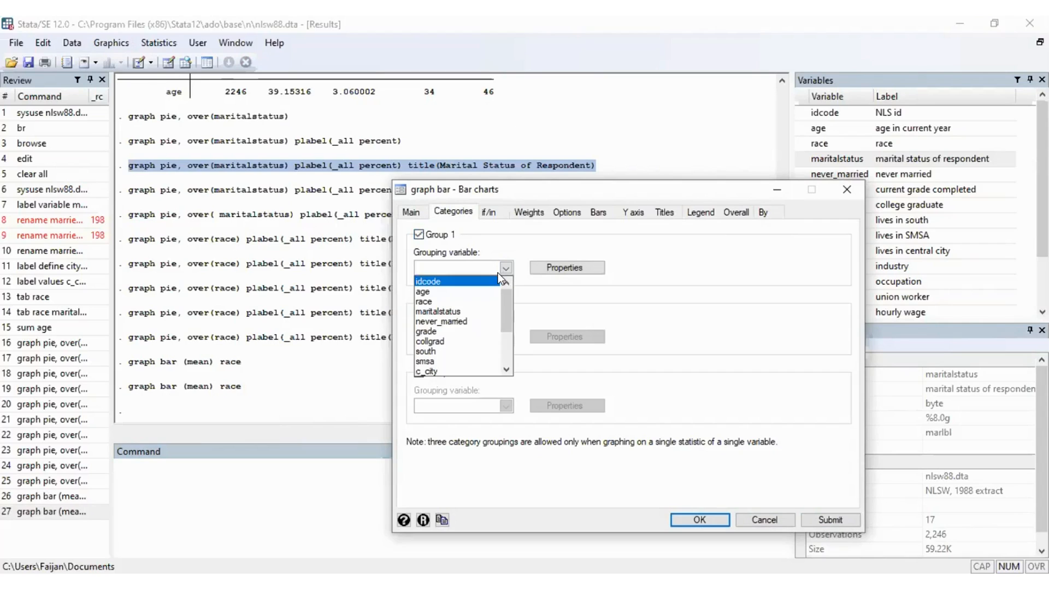
pyautogui.click(456, 310)
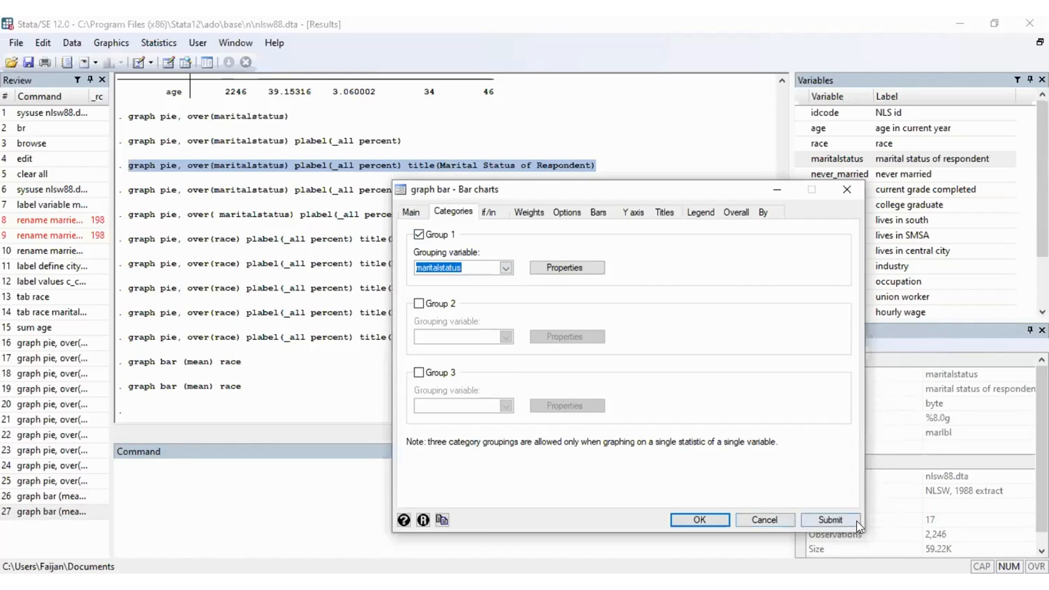
pyautogui.click(832, 520)
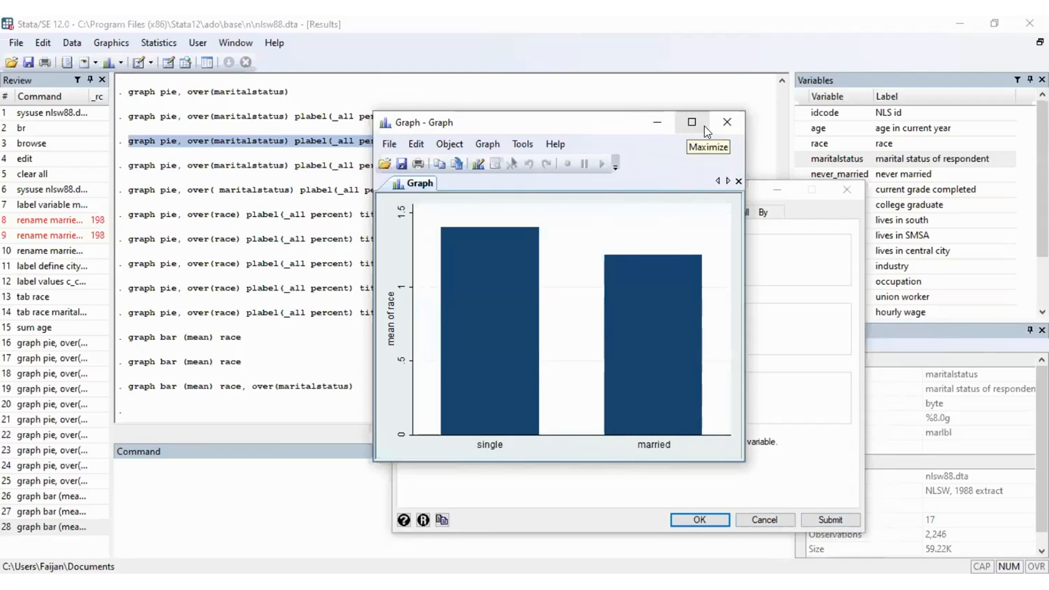
pyautogui.click(720, 127)
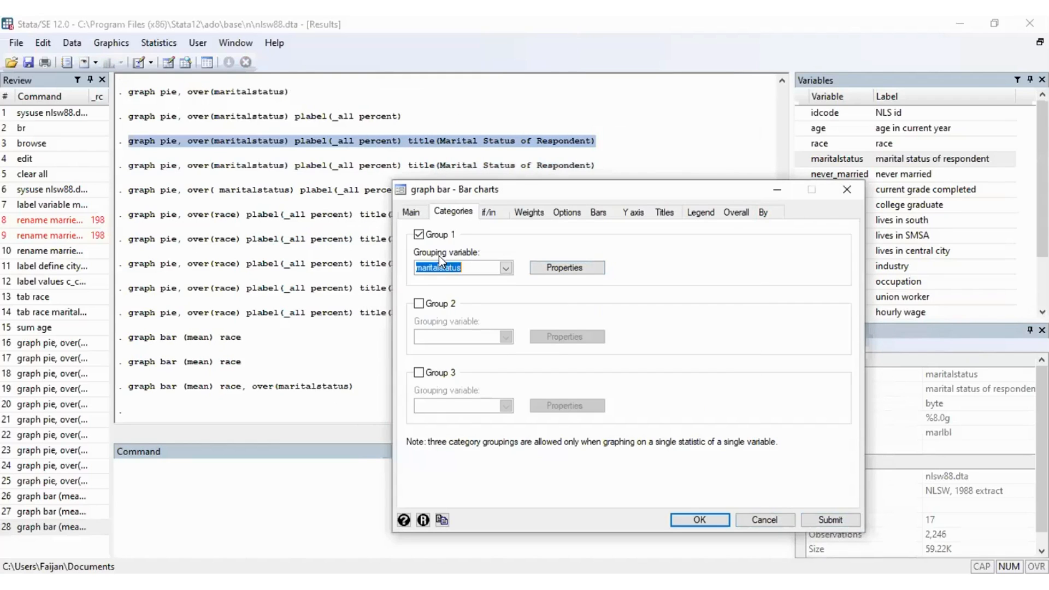
# Replace race with age as the plotted mean variable and redraw the bar chart grouped by maritalstatus
pyautogui.click(411, 212)
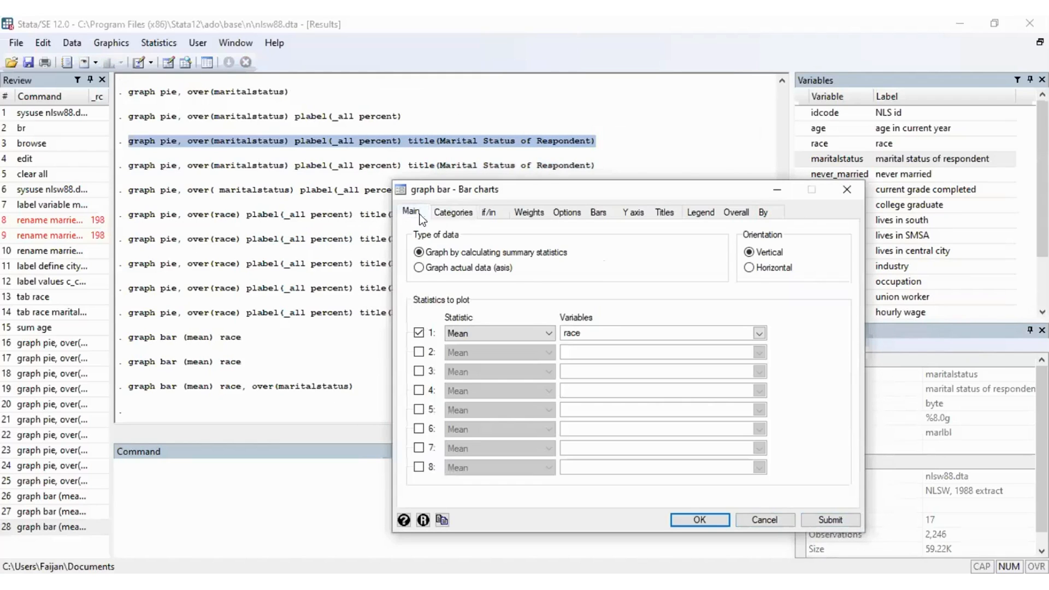
pyautogui.click(760, 333)
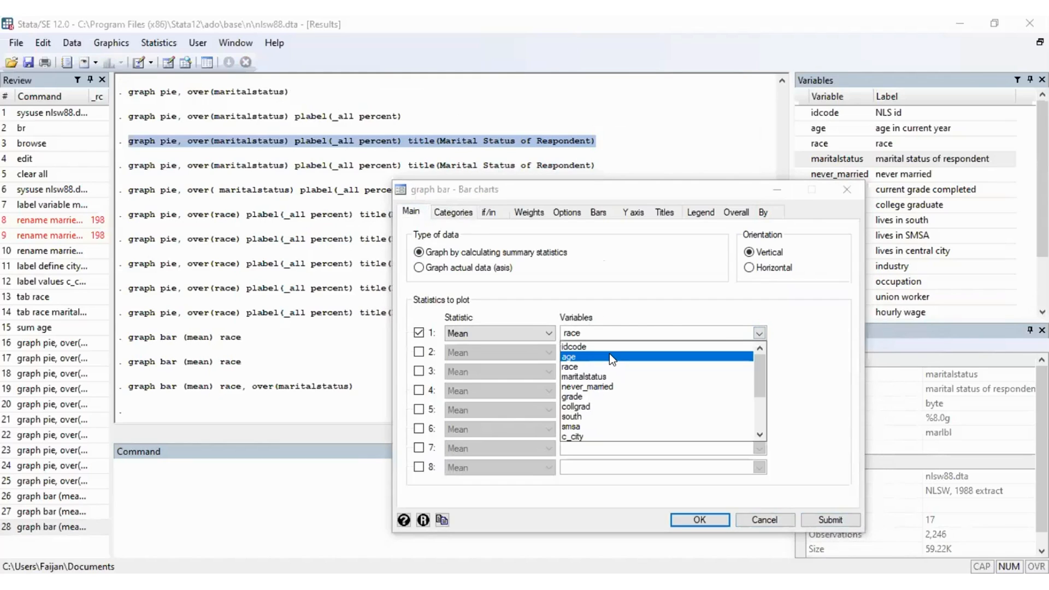
pyautogui.click(609, 356)
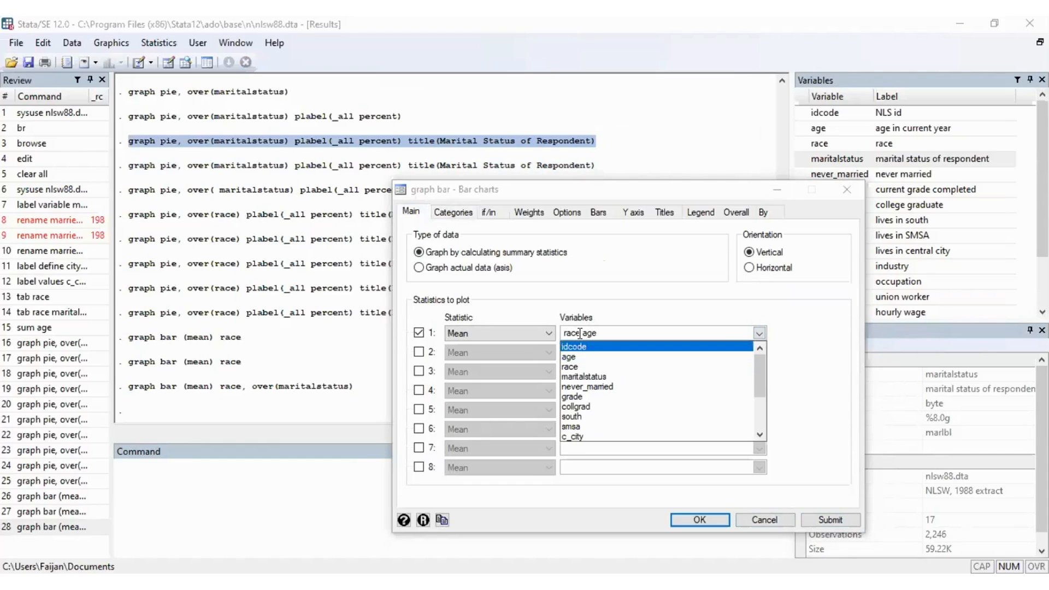
pyautogui.click(580, 334)
pyautogui.press('Delete')
pyautogui.press('Delete')
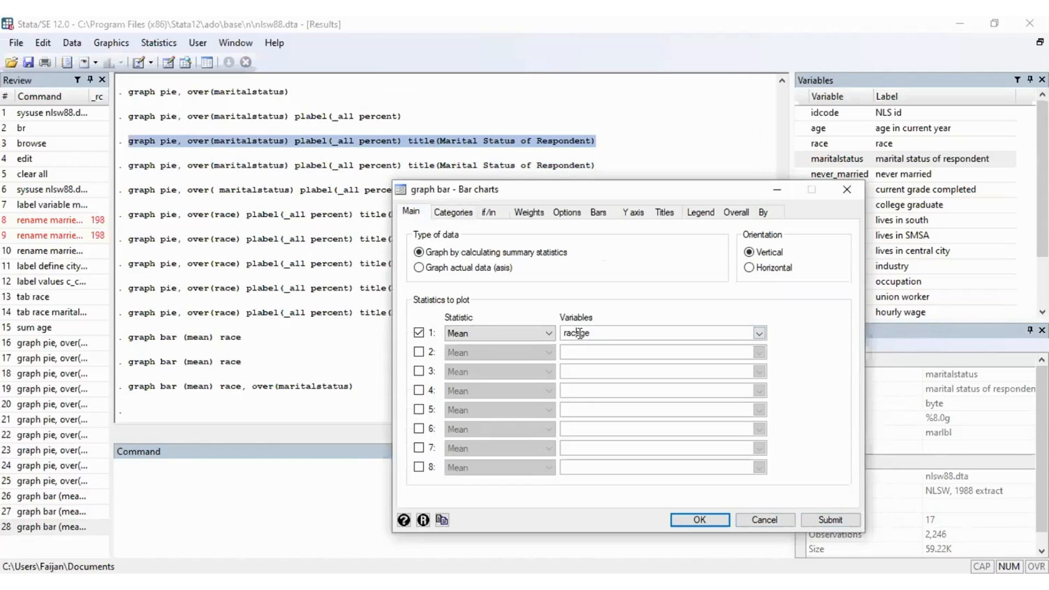
pyautogui.press('BackSpace')
pyautogui.press('BackSpace')
pyautogui.press('BackSpace')
pyautogui.click(464, 216)
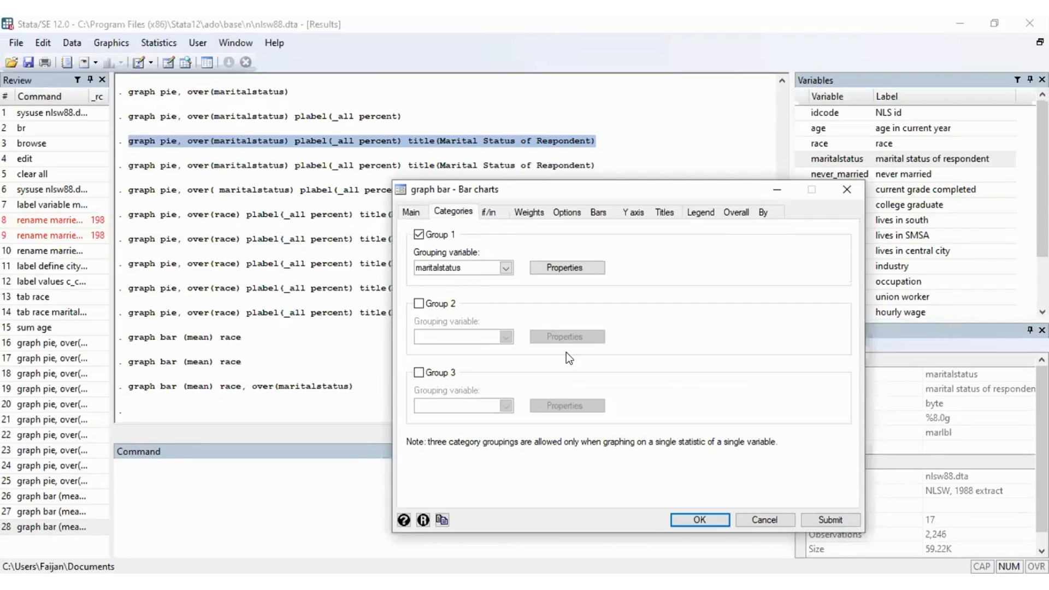
pyautogui.click(821, 518)
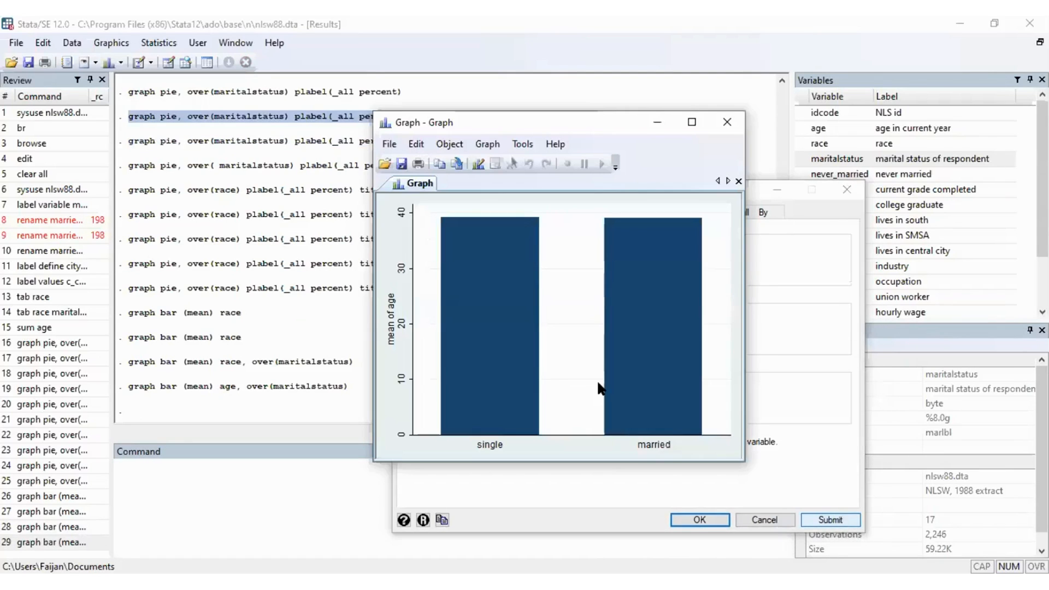